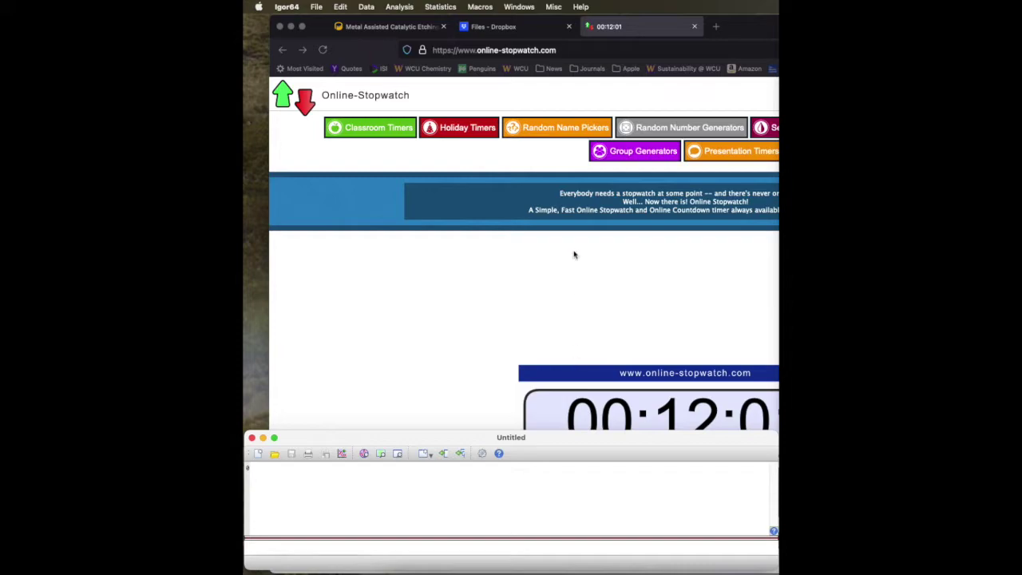
# - Create a new empty table from the Windows > New Table dialog
pyautogui.click(519, 8)
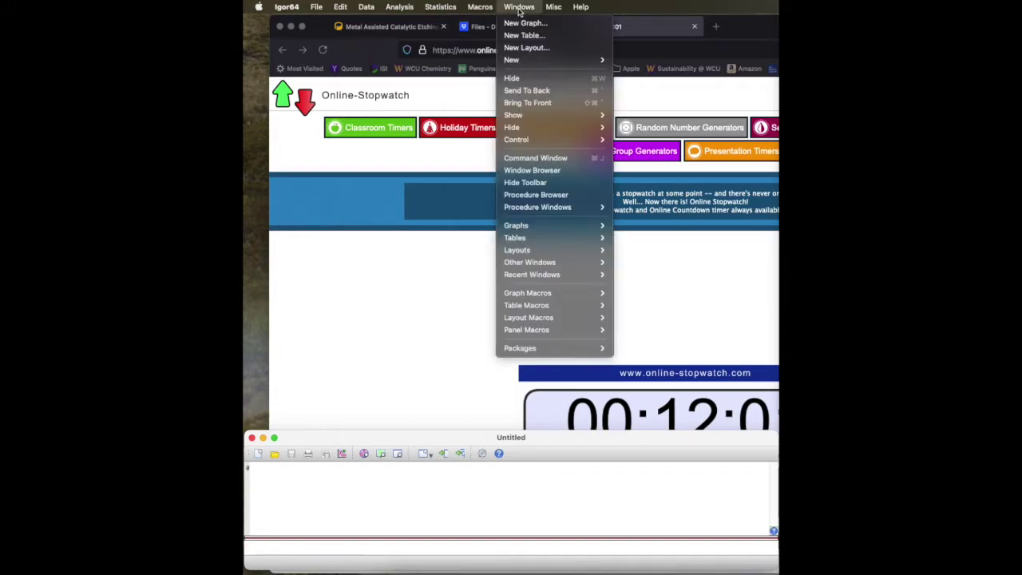
pyautogui.click(514, 38)
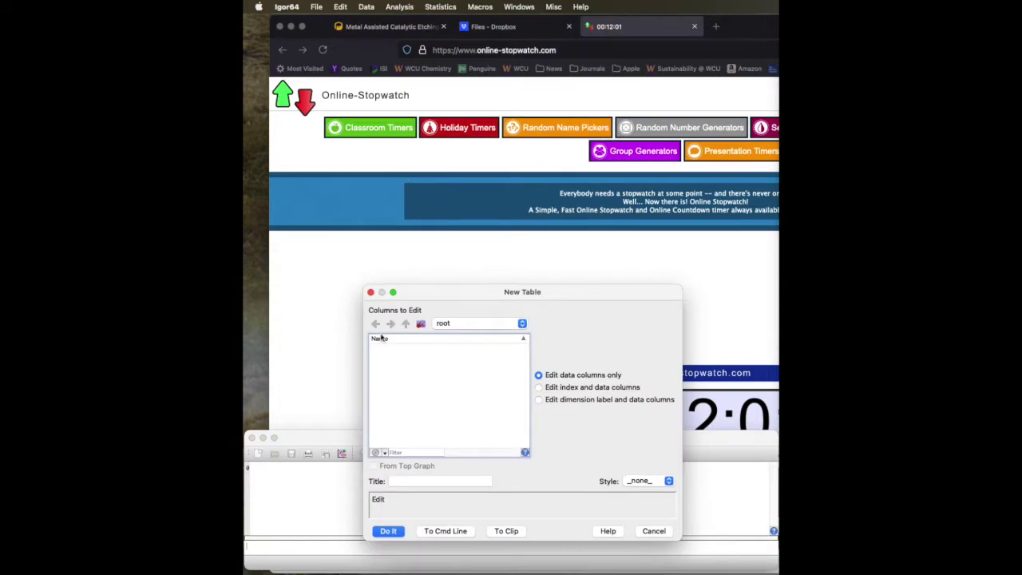
pyautogui.click(391, 533)
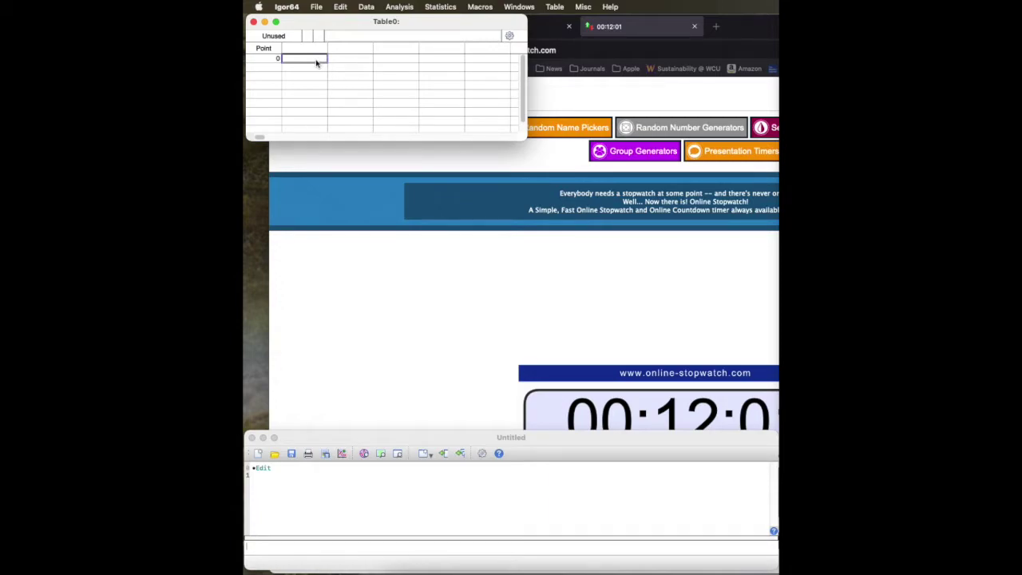
# - Enter 2.11, 2.22, 2.33, 2.44 and 2.55 down the table's first column
pyautogui.write('2.')
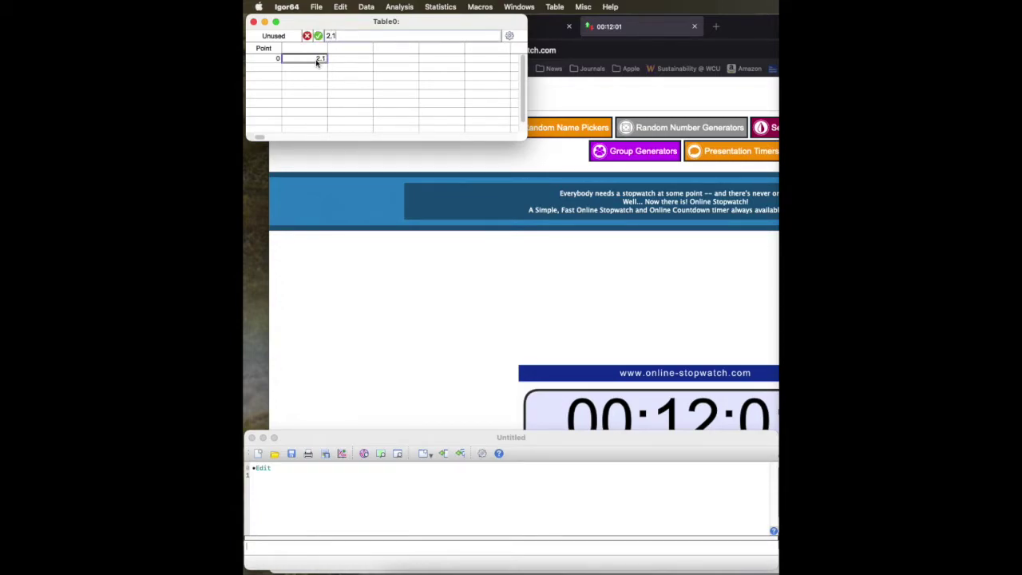
pyautogui.write('11')
pyautogui.press('Return')
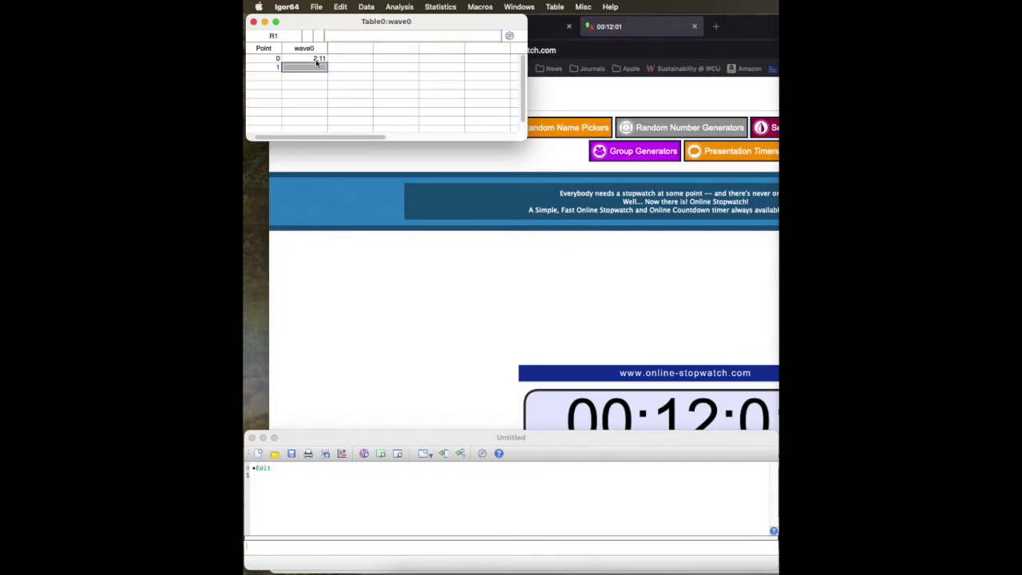
pyautogui.write('2.22')
pyautogui.press('Return')
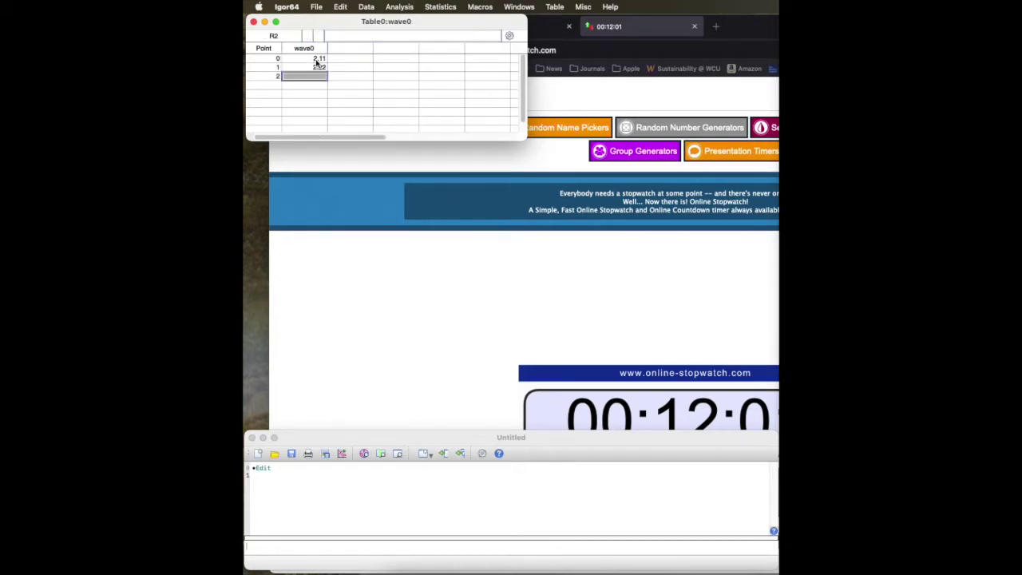
pyautogui.write('2.33')
pyautogui.press('Return')
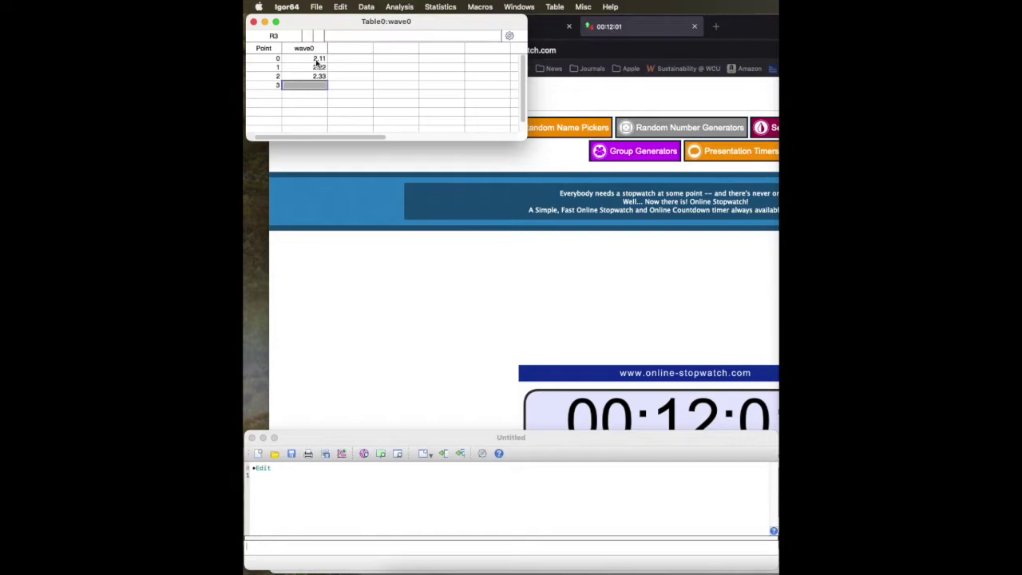
pyautogui.write('2.44')
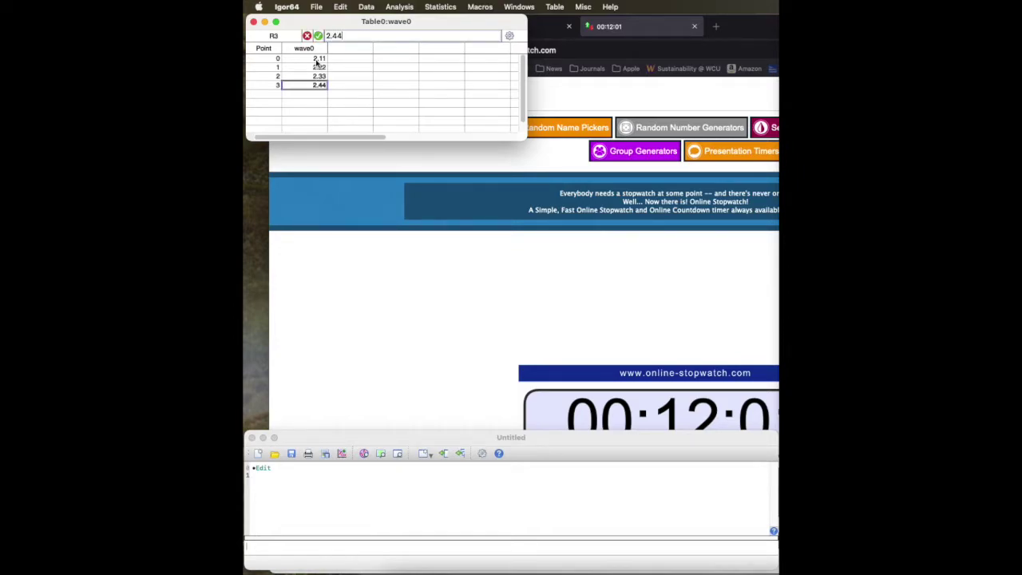
pyautogui.press('Return')
pyautogui.write('2.55')
pyautogui.press('Return')
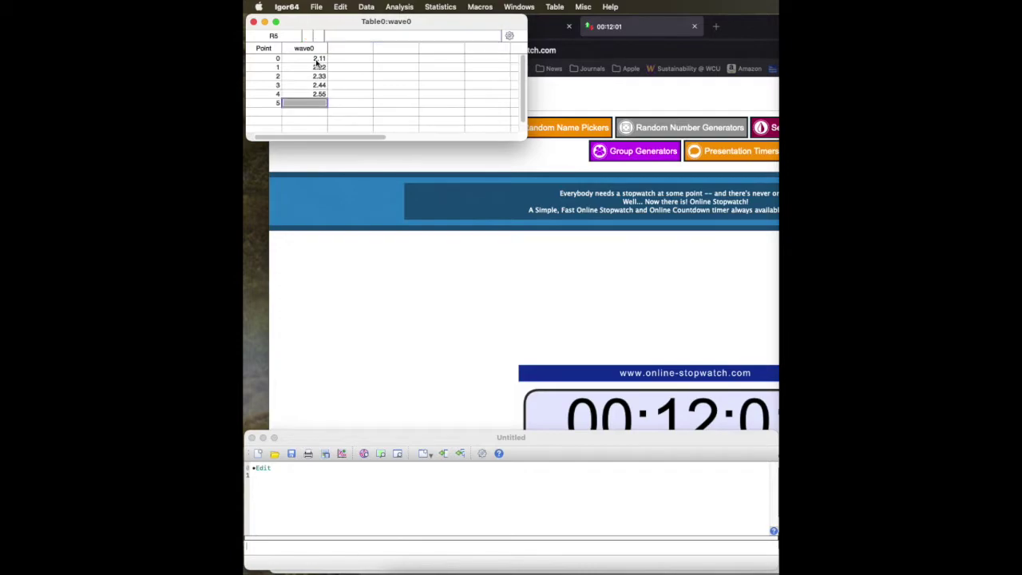
# - Rename the wave wave0 to Absorbance using Data > Rename
pyautogui.click(366, 7)
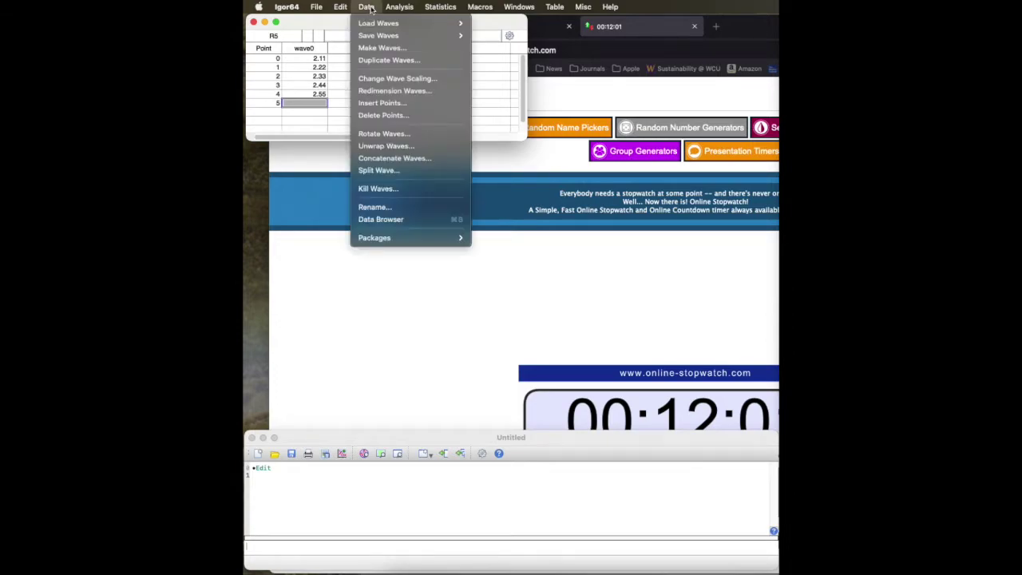
pyautogui.click(372, 208)
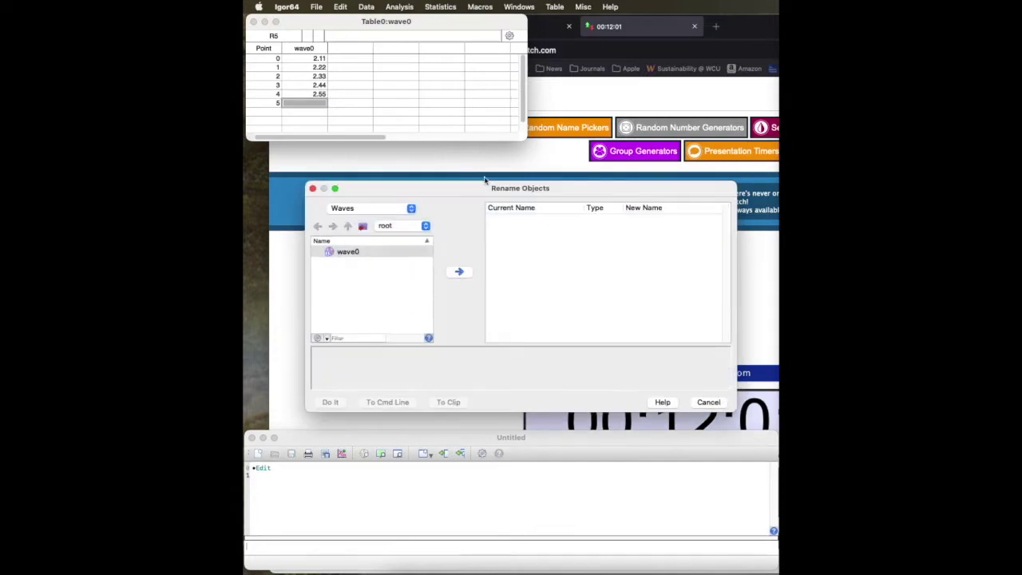
pyautogui.click(366, 252)
pyautogui.click(460, 272)
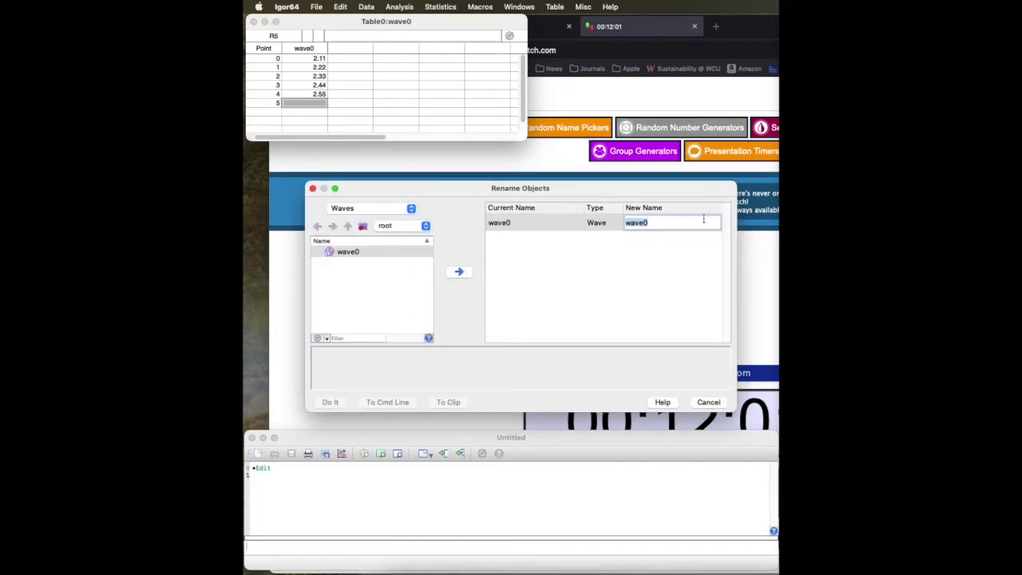
pyautogui.write('Absor')
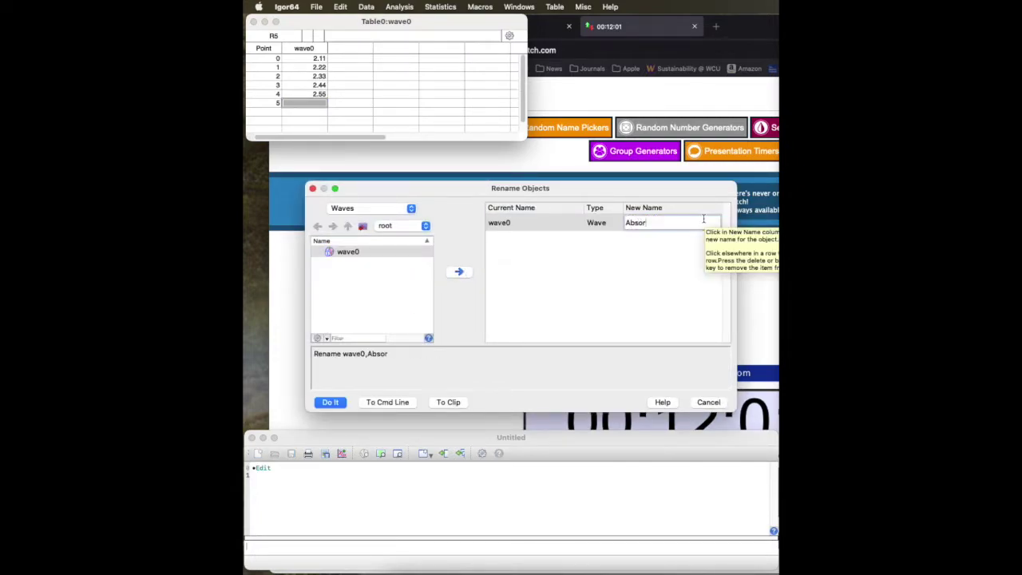
pyautogui.write('bance')
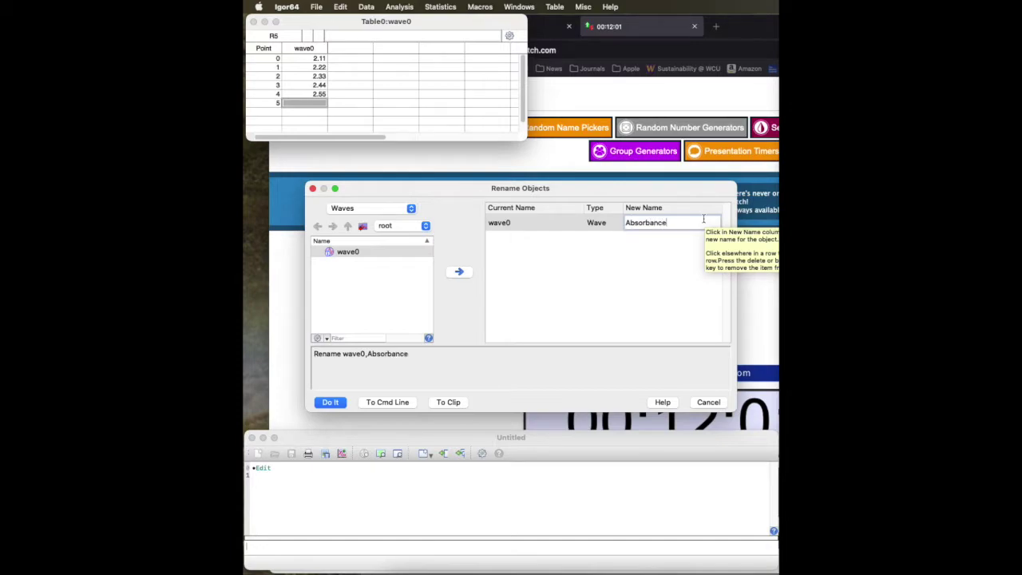
pyautogui.click(328, 408)
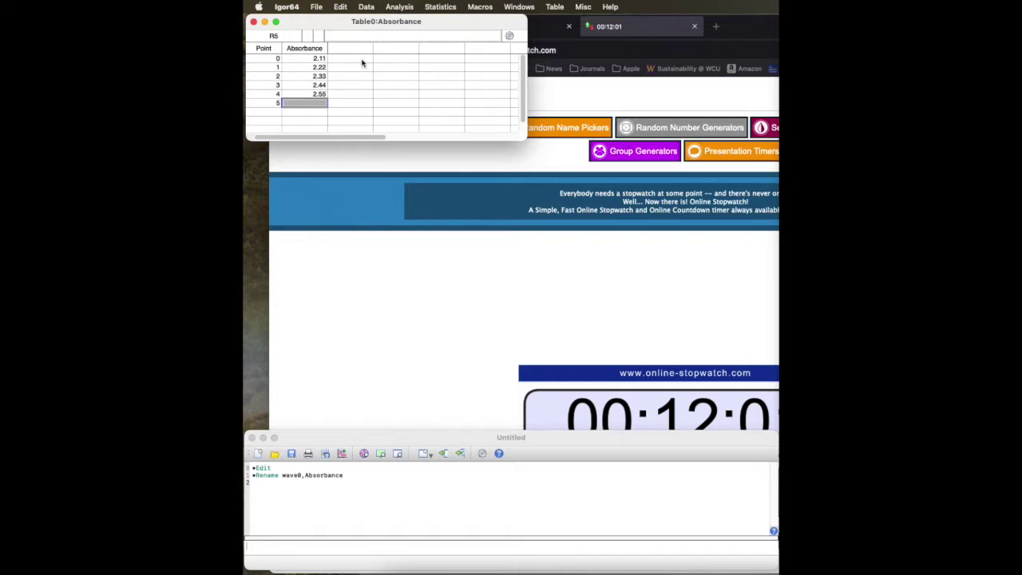
pyautogui.click(442, 7)
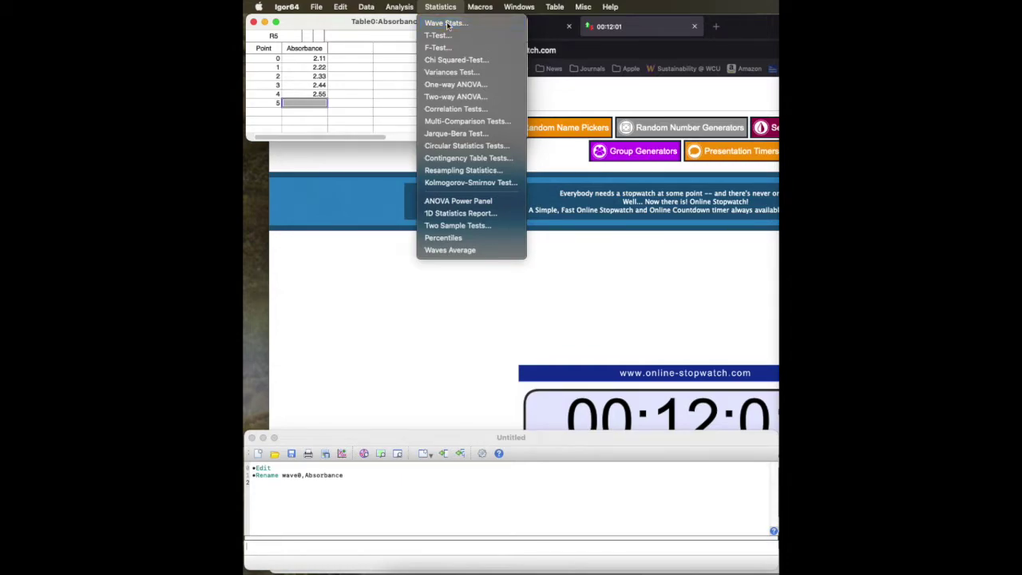
# - Run Wave Stats on Absorbance and select the V_avg 2.33 and V_sdev results
pyautogui.click(445, 23)
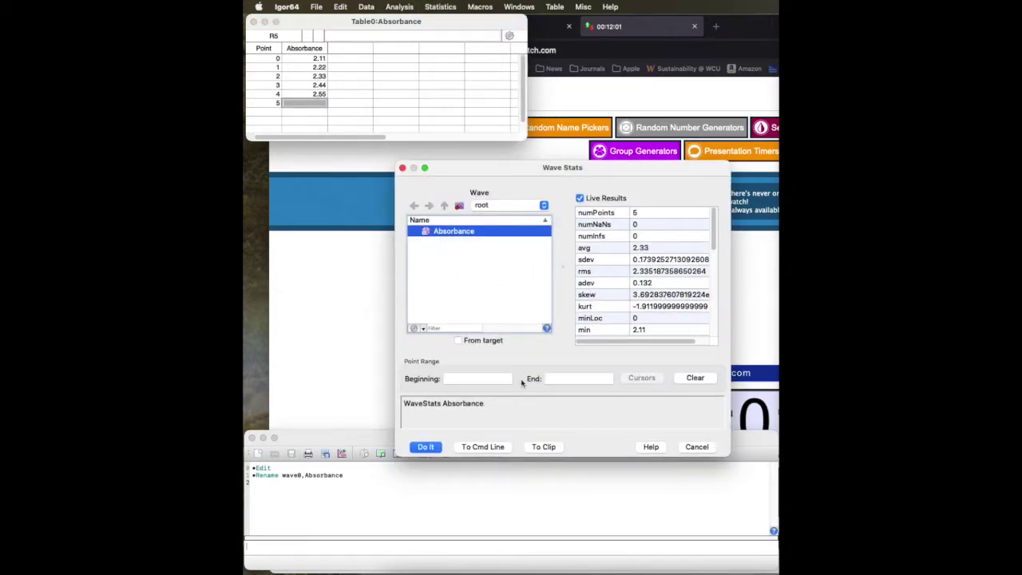
pyautogui.click(426, 447)
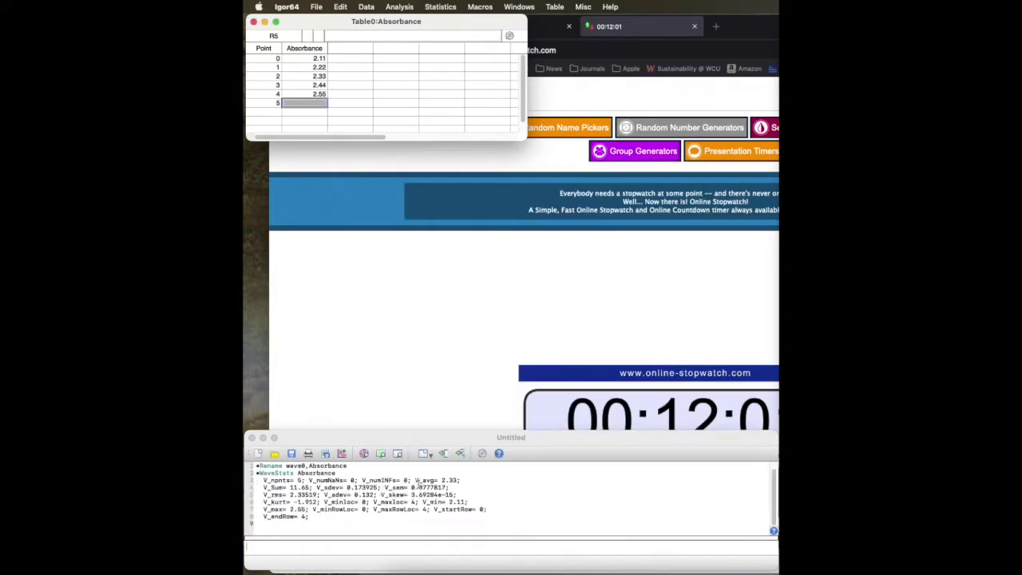
pyautogui.click(413, 480)
pyautogui.moveTo(413, 480); pyautogui.dragTo(459, 480)
pyautogui.tripleClick(438, 480)
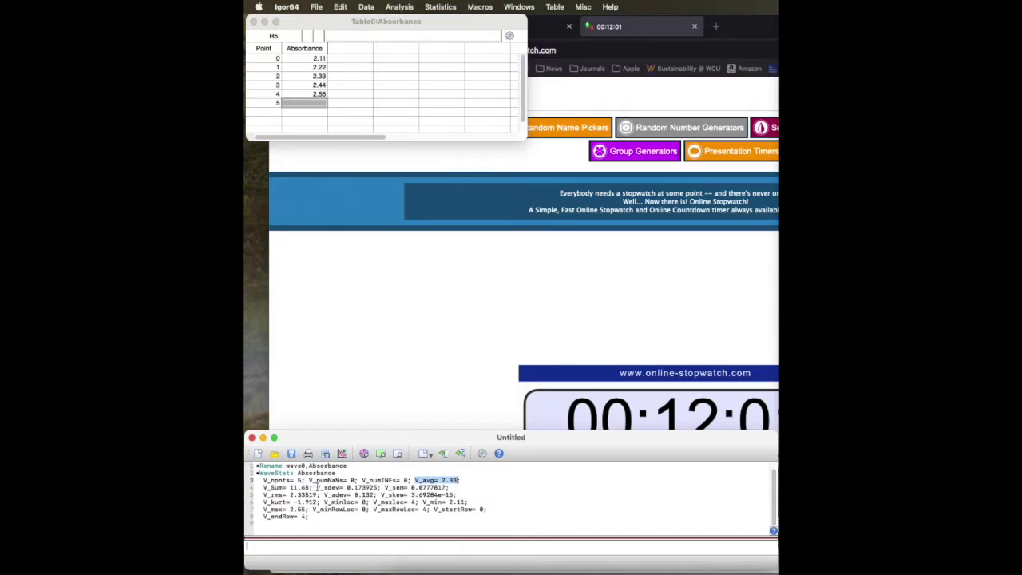
pyautogui.moveTo(315, 486); pyautogui.dragTo(376, 486)
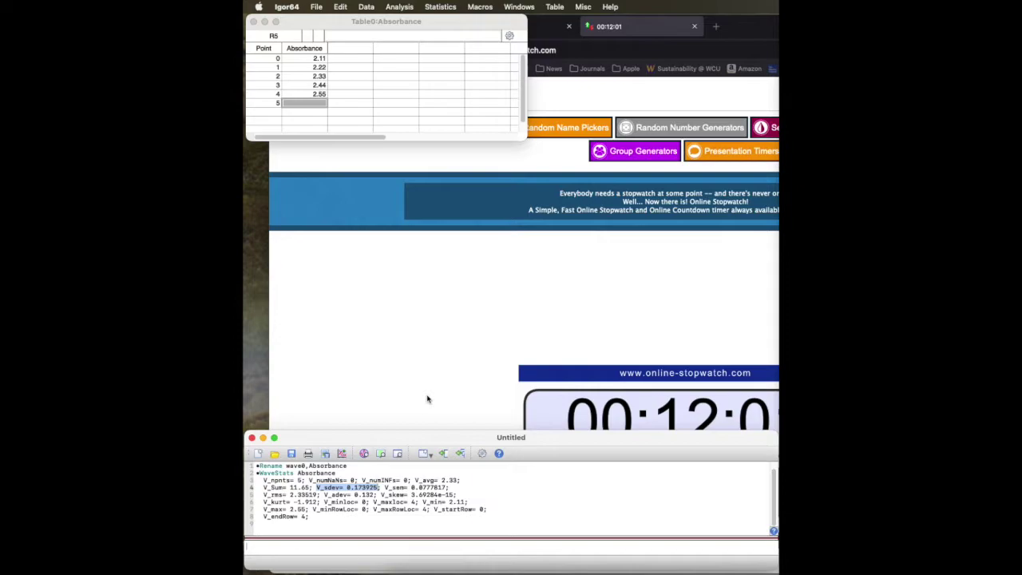
pyautogui.click(432, 8)
pyautogui.click(444, 23)
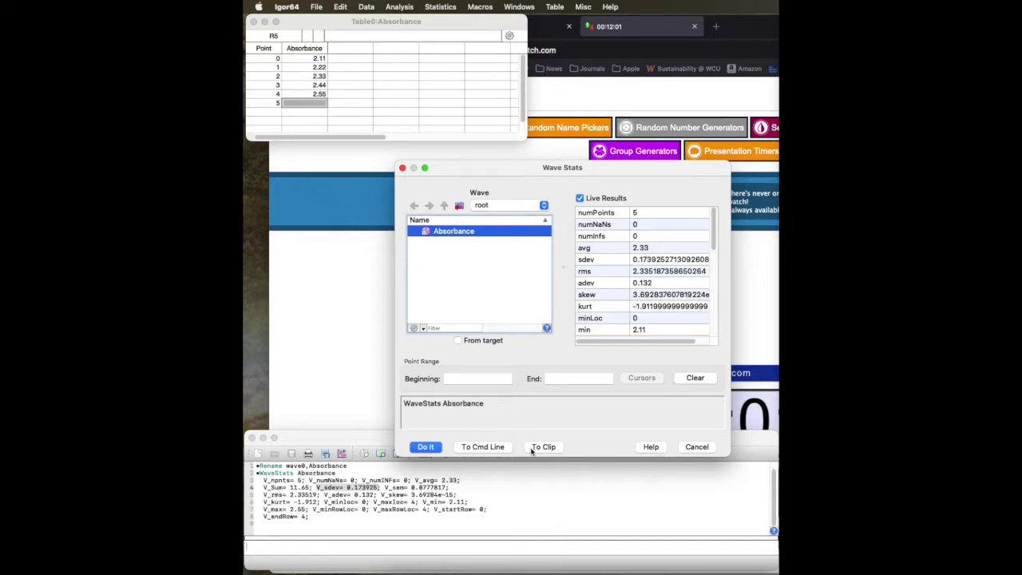
pyautogui.click(651, 447)
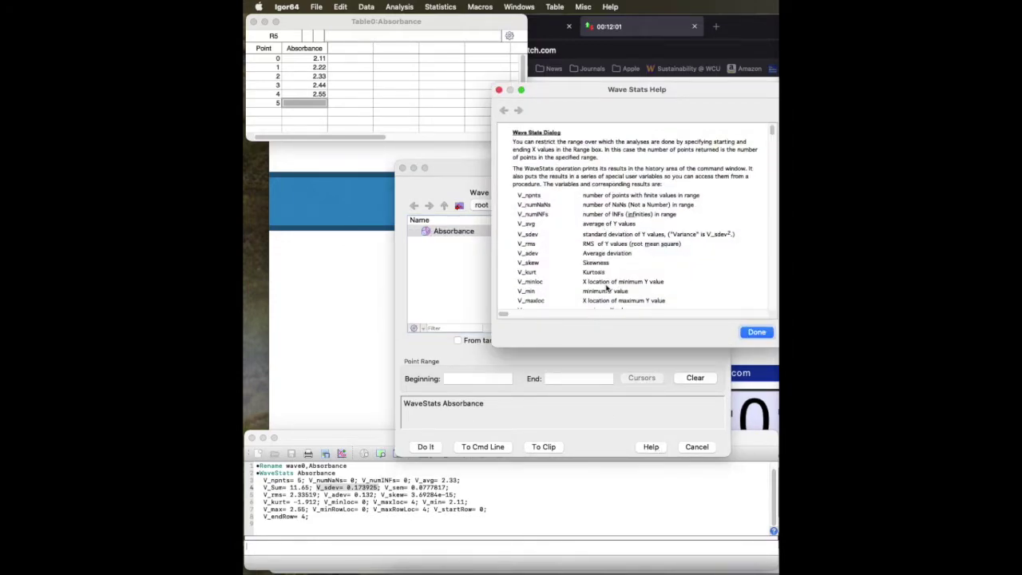
pyautogui.click(751, 333)
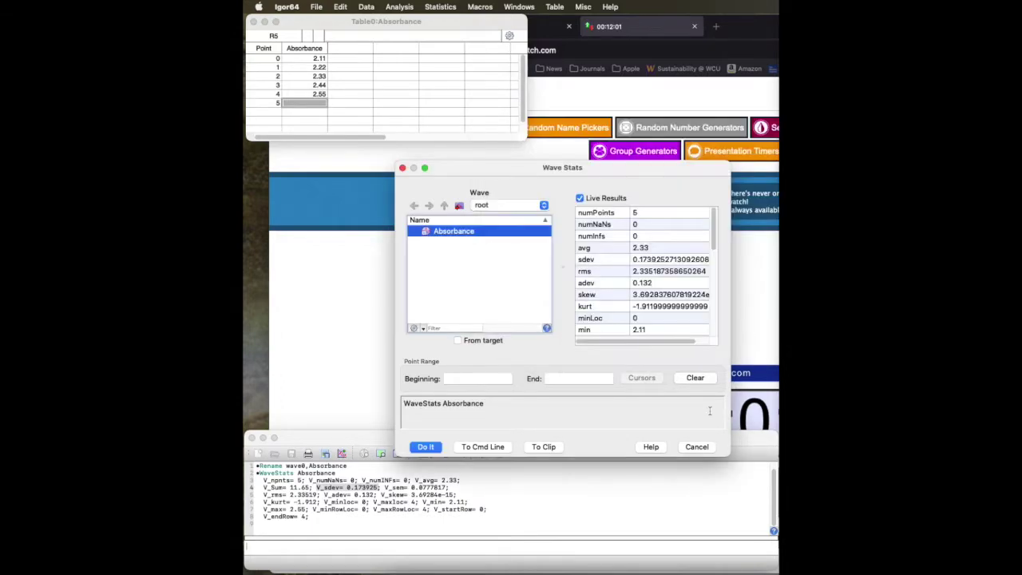
pyautogui.click(694, 447)
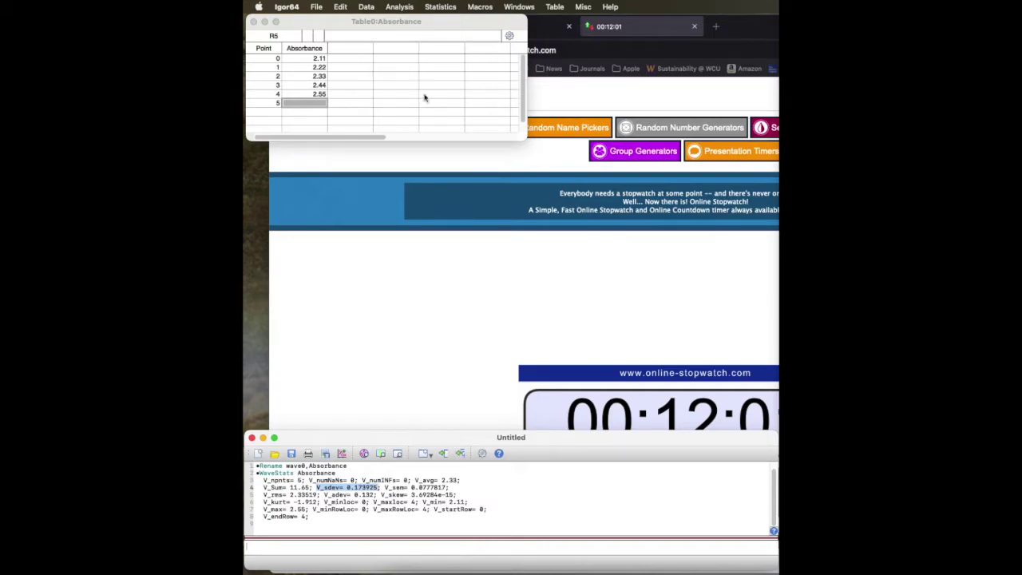
# - Start making new waves with the row count set to 6
pyautogui.click(364, 7)
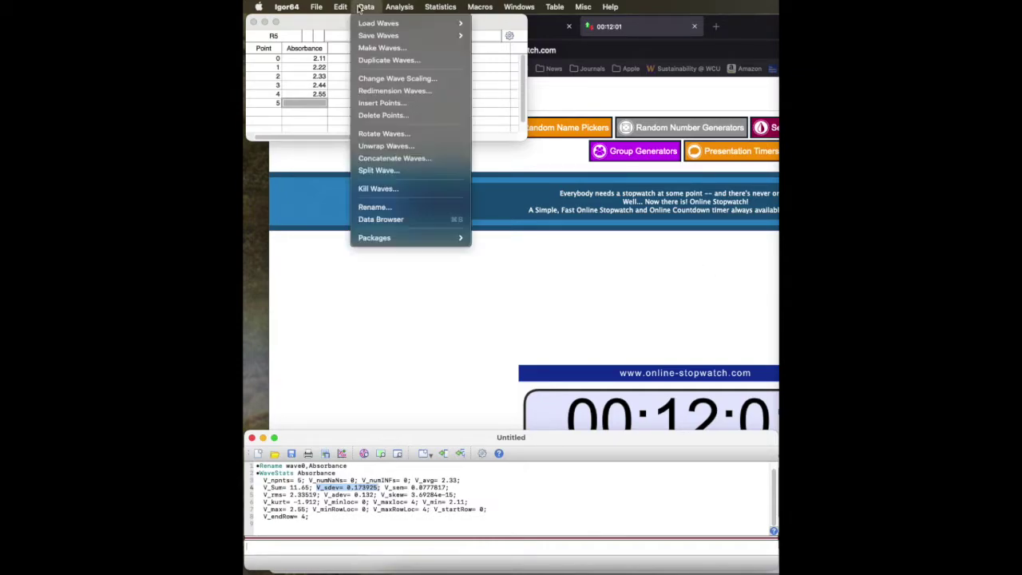
pyautogui.click(375, 48)
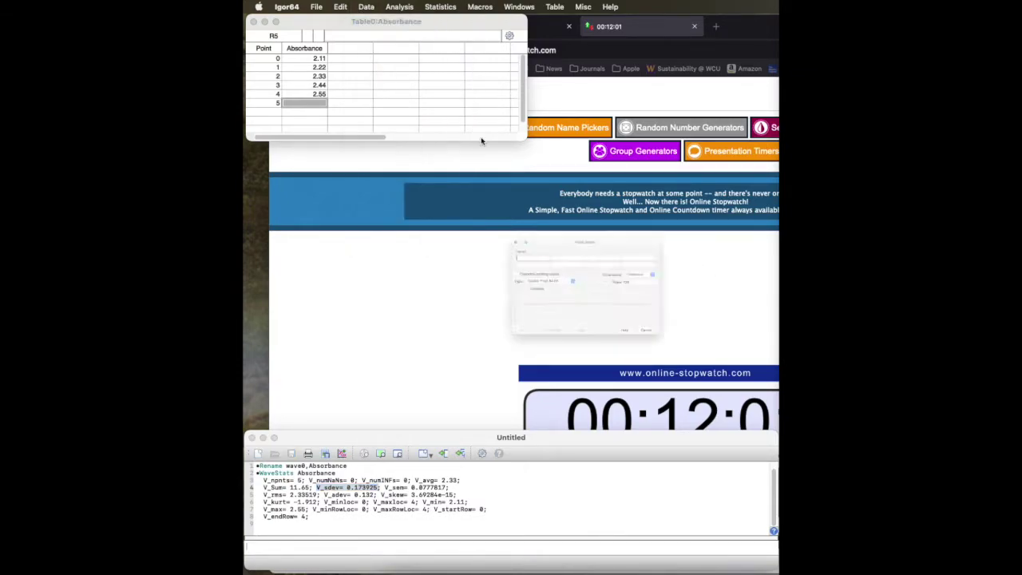
pyautogui.doubleClick(675, 276)
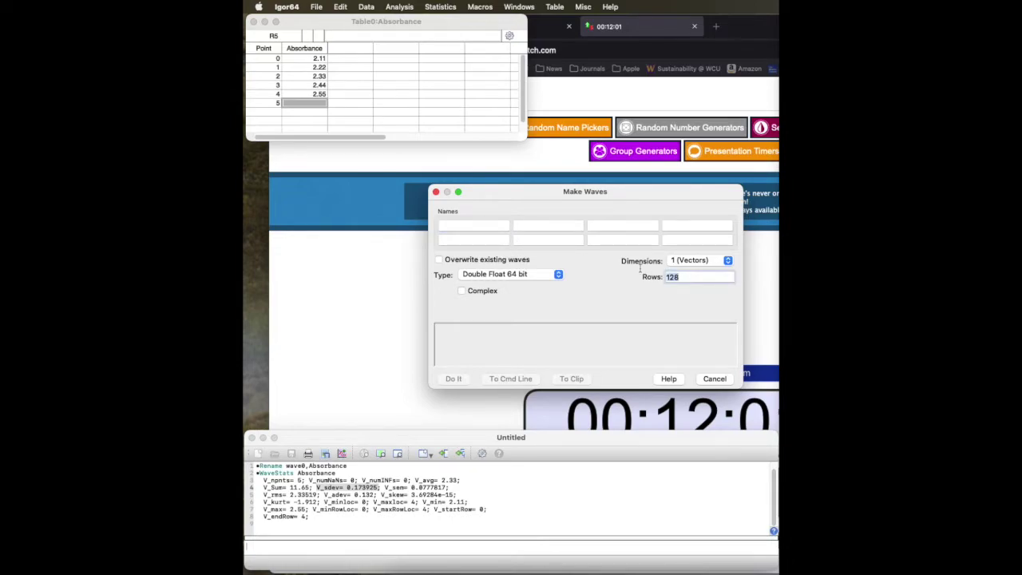
pyautogui.write('6')
# - Name the new waves Temp, Keq, ln_K and invT and create them
pyautogui.click(474, 227)
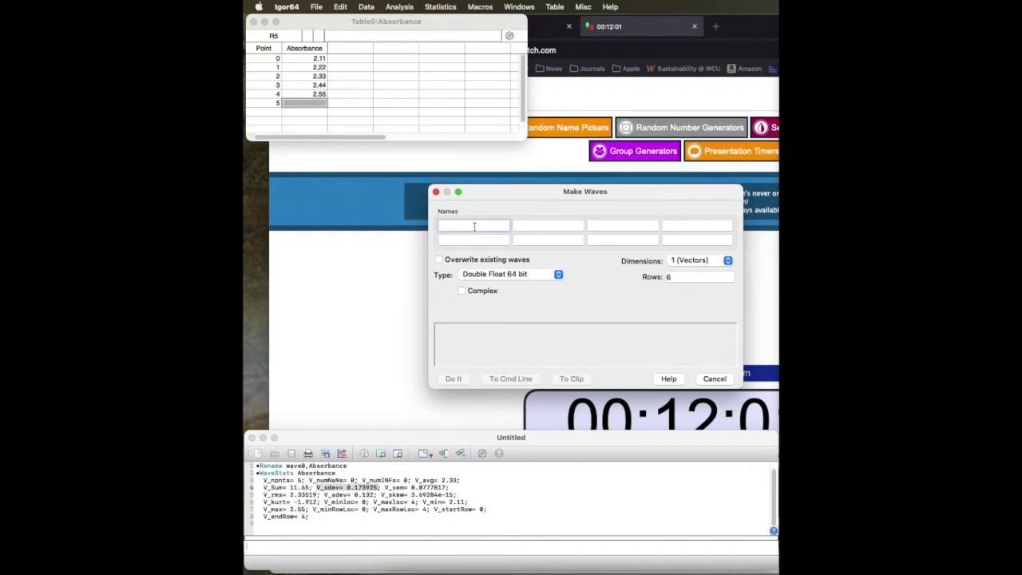
pyautogui.write('Temp')
pyautogui.press('Tab')
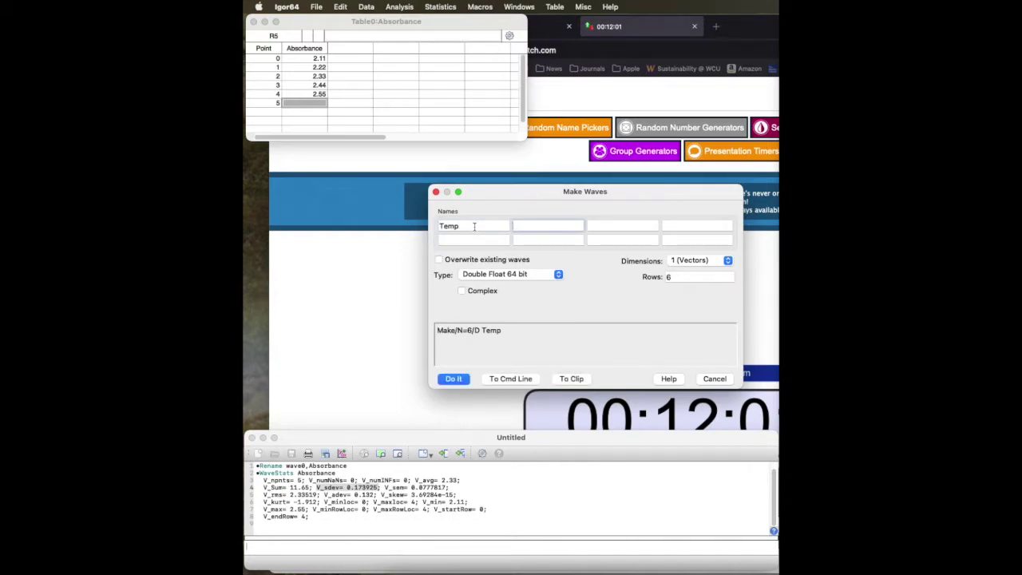
pyautogui.write('Keq')
pyautogui.press('Tab')
pyautogui.write('ln')
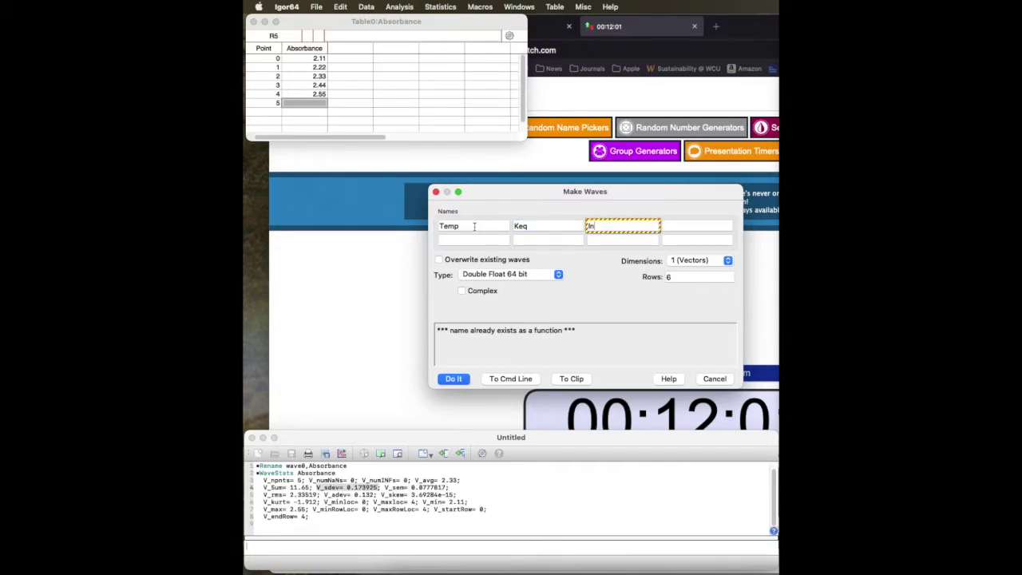
pyautogui.write('_K')
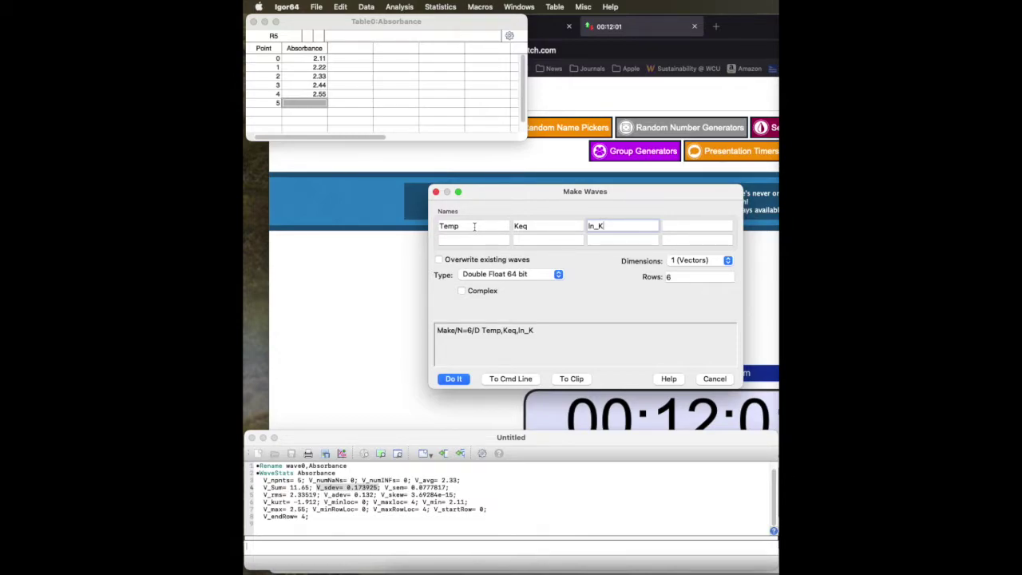
pyautogui.press('Tab')
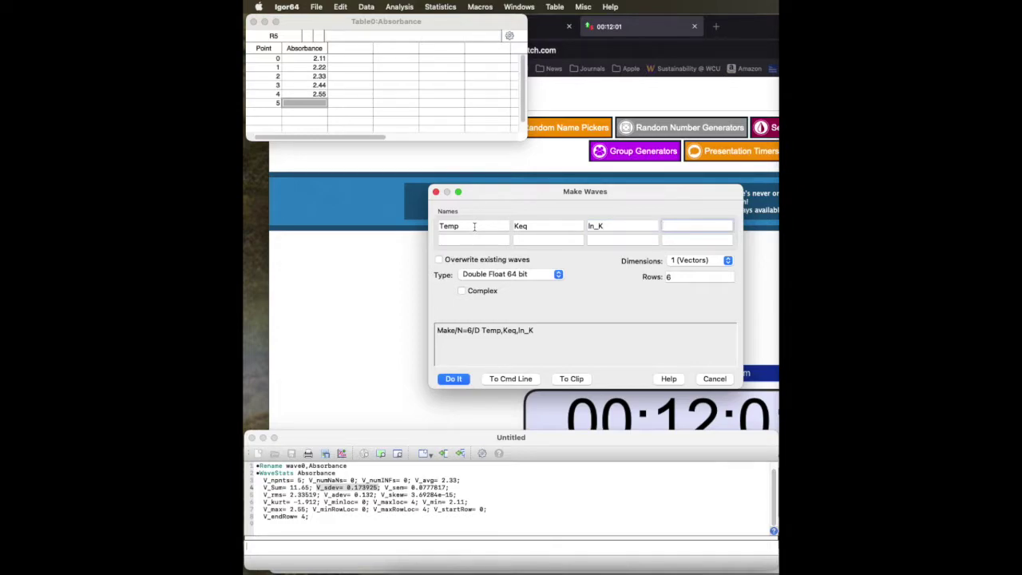
pyautogui.write('invT')
pyautogui.click(456, 380)
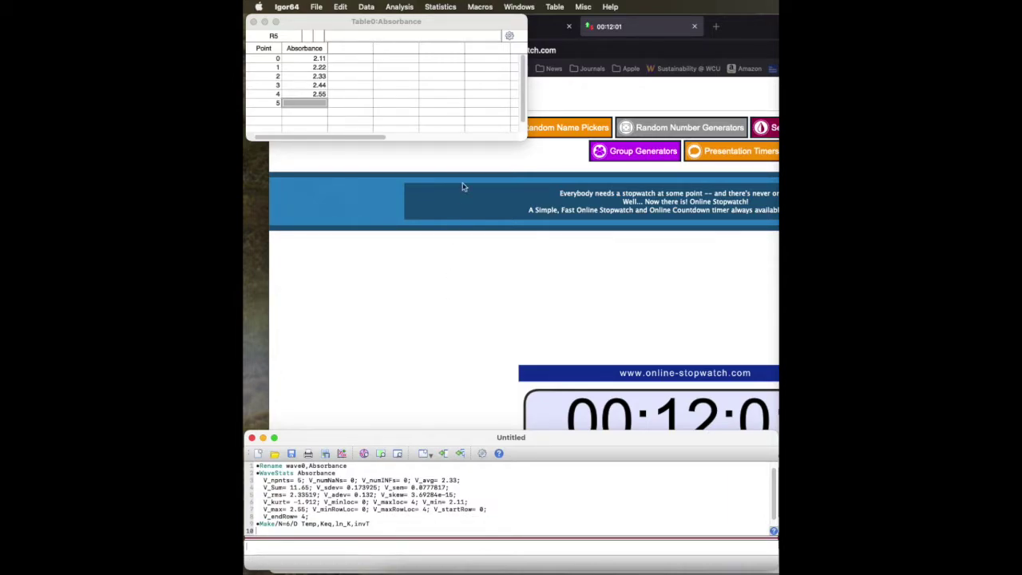
# - Append Temp, Keq, ln_K and invT to the Absorbance table, placing Temp beside Absorbance
pyautogui.click(431, 94)
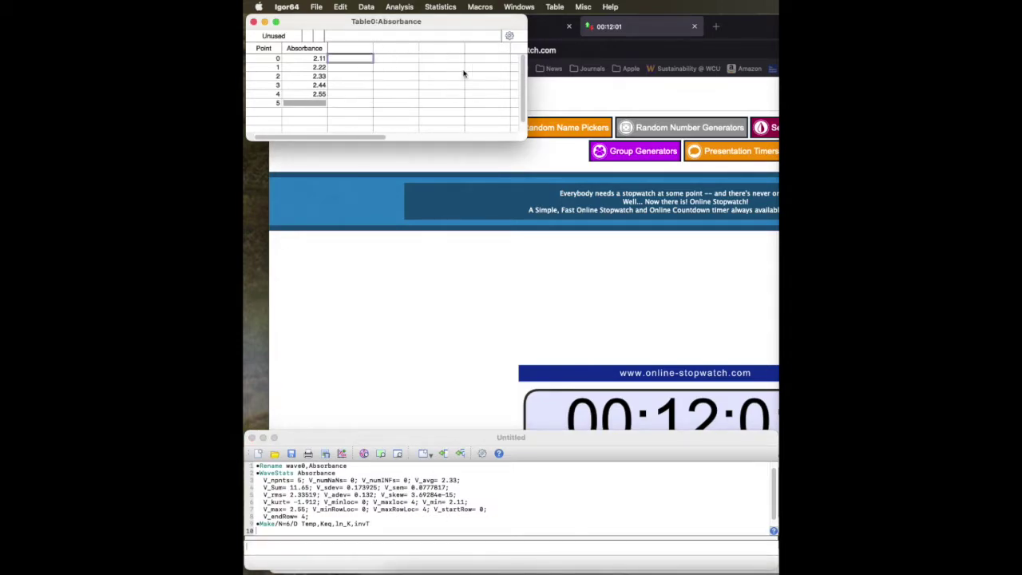
pyautogui.click(554, 7)
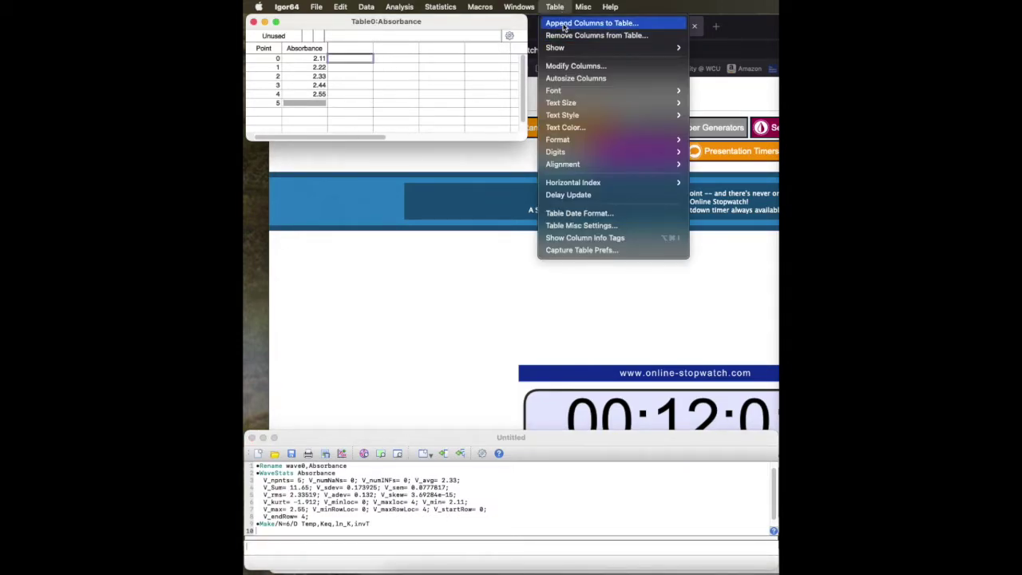
pyautogui.click(564, 24)
pyautogui.click(403, 350)
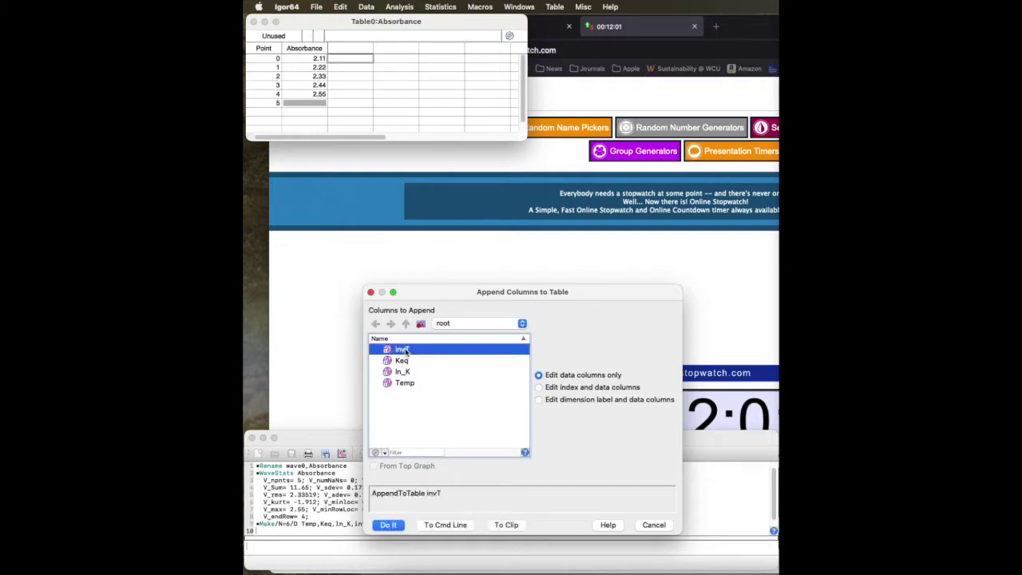
pyautogui.keyDown('shift'); pyautogui.click(399, 384); pyautogui.keyUp('shift')
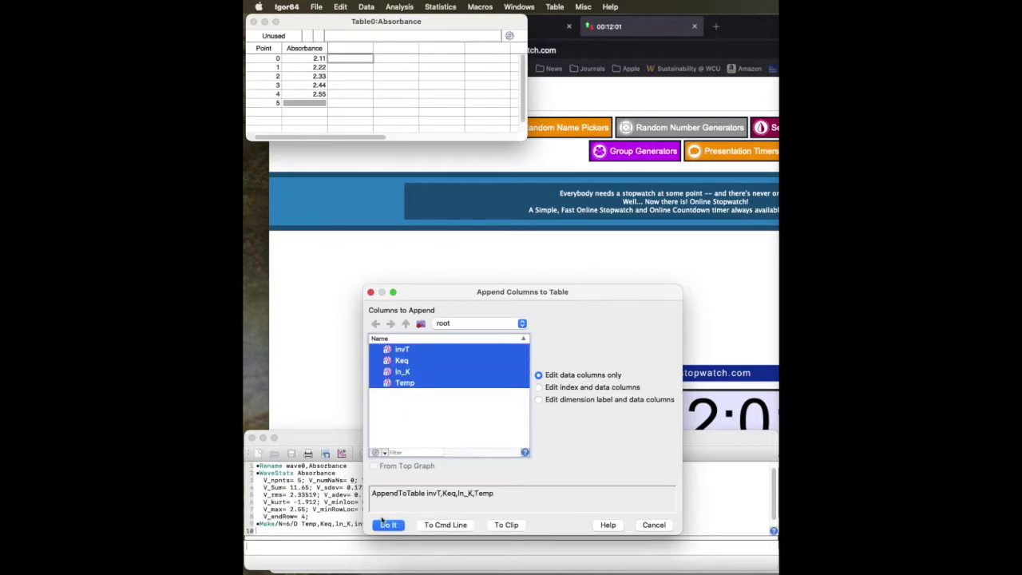
pyautogui.click(387, 525)
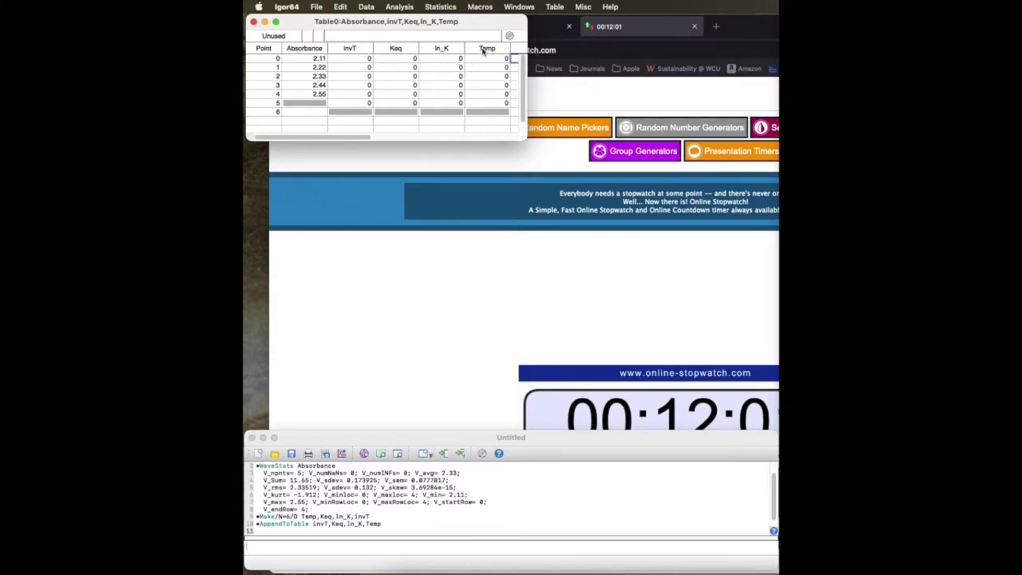
pyautogui.moveTo(379, 45); pyautogui.dragTo(488, 52)
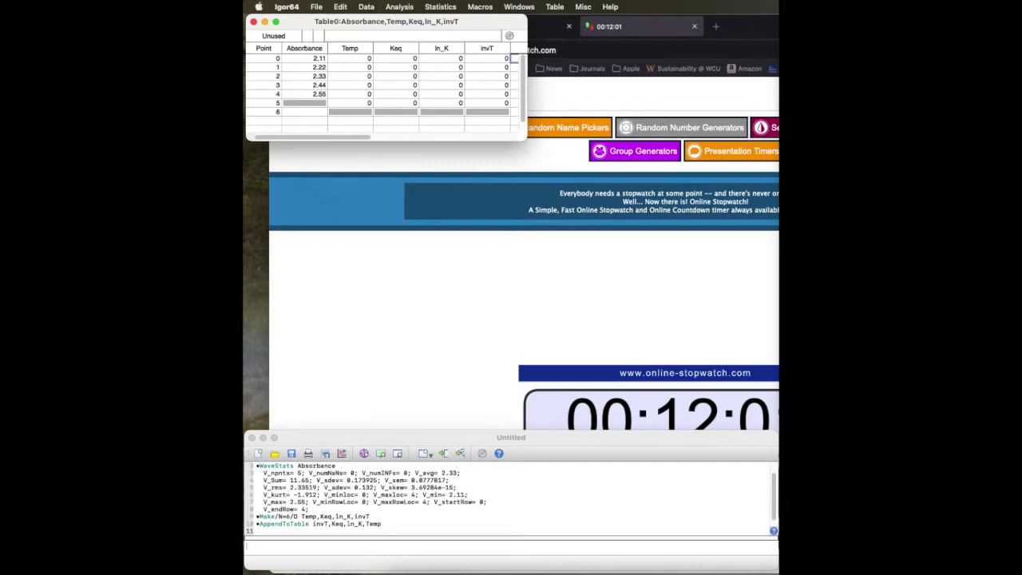
pyautogui.press('super+Tab')
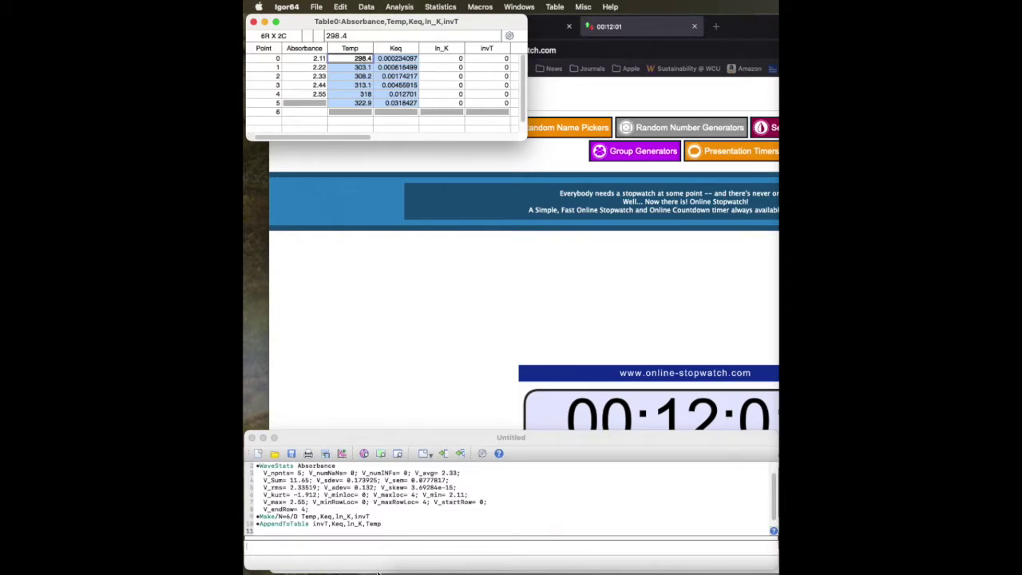
# - Put the cursor in the command line, ready for the ln_K = ln(Keq) formula
pyautogui.click(380, 551)
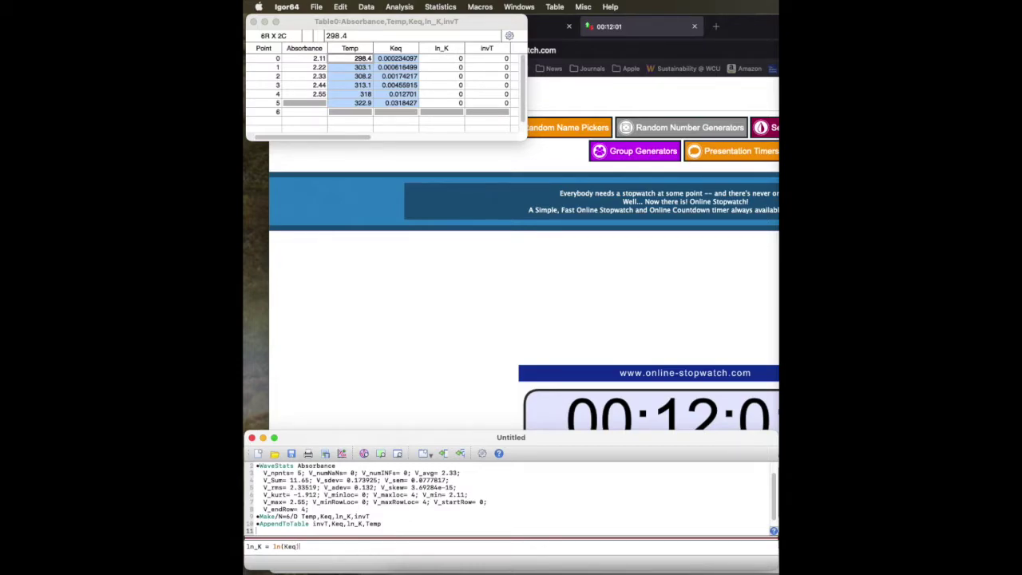
# - Compute ln_K = ln(Keq) and invT = 1/Temp from the command line
pyautogui.press('Return')
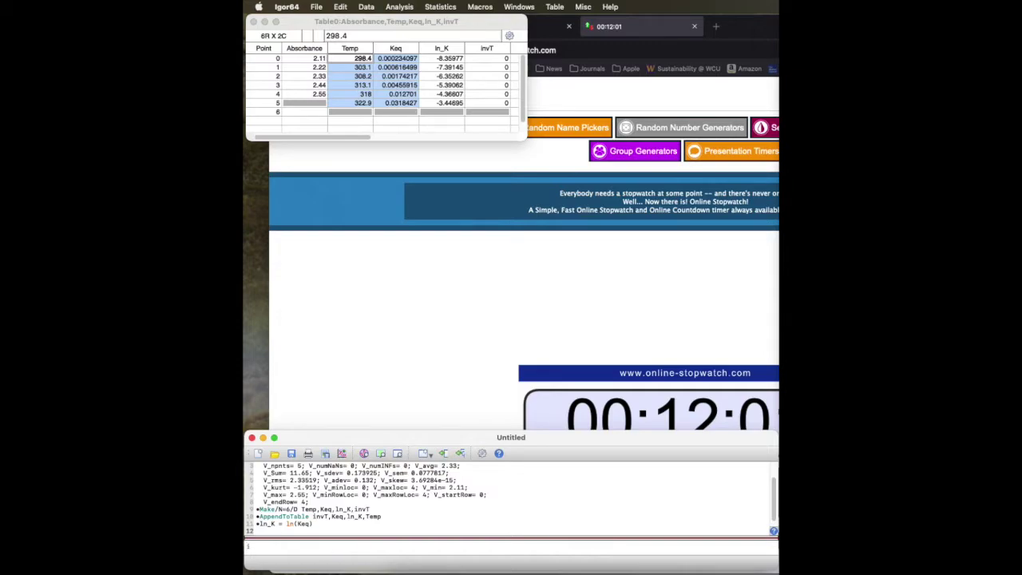
pyautogui.press('BackSpace')
pyautogui.press('BackSpace')
pyautogui.write('nv')
pyautogui.click(331, 550)
pyautogui.write('= 1/Temp')
pyautogui.press('Return')
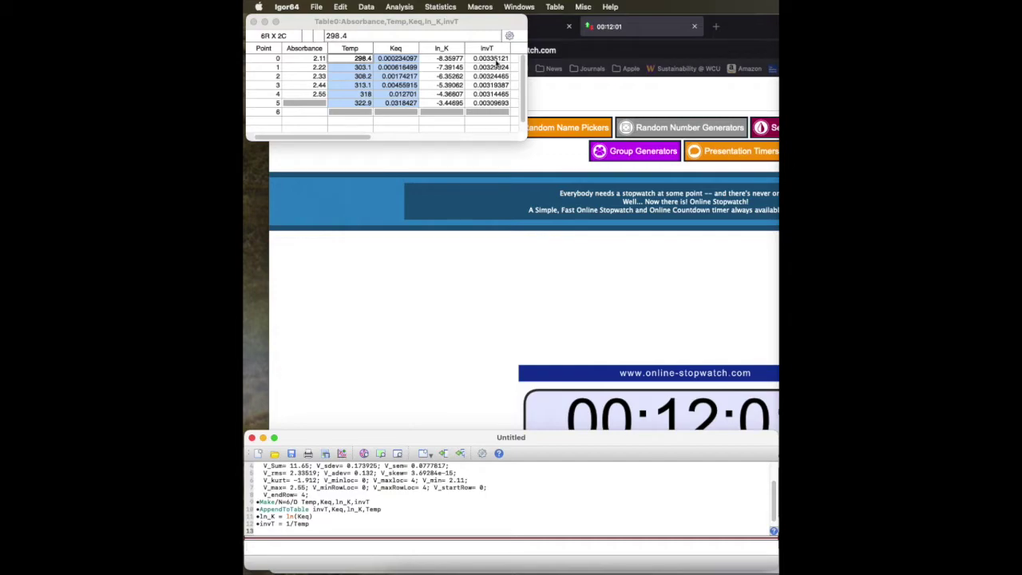
# - Format the Temp column as decimal with one decimal place
pyautogui.doubleClick(367, 49)
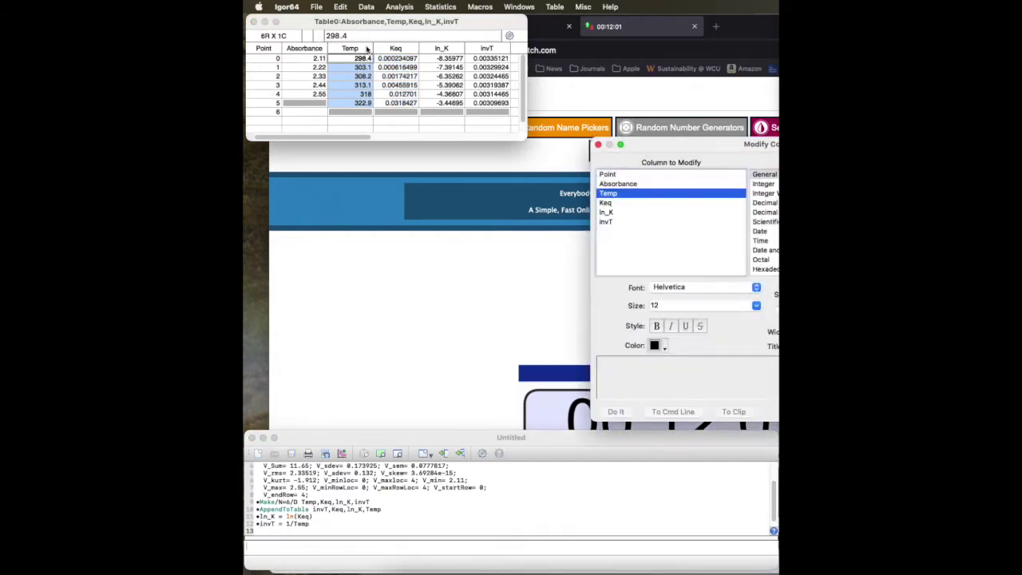
pyautogui.click(766, 204)
pyautogui.moveTo(727, 146); pyautogui.dragTo(571, 138)
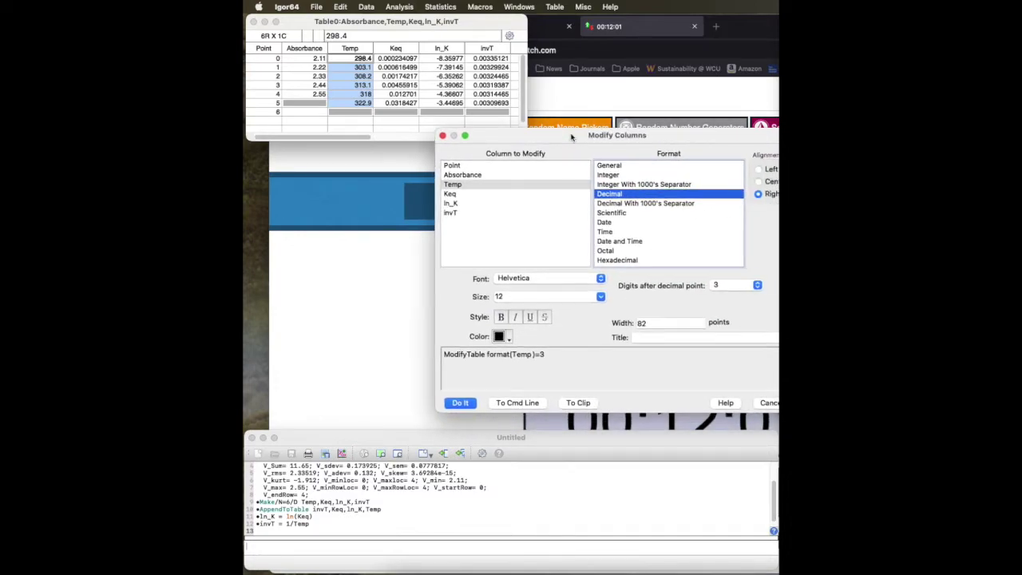
pyautogui.click(717, 286)
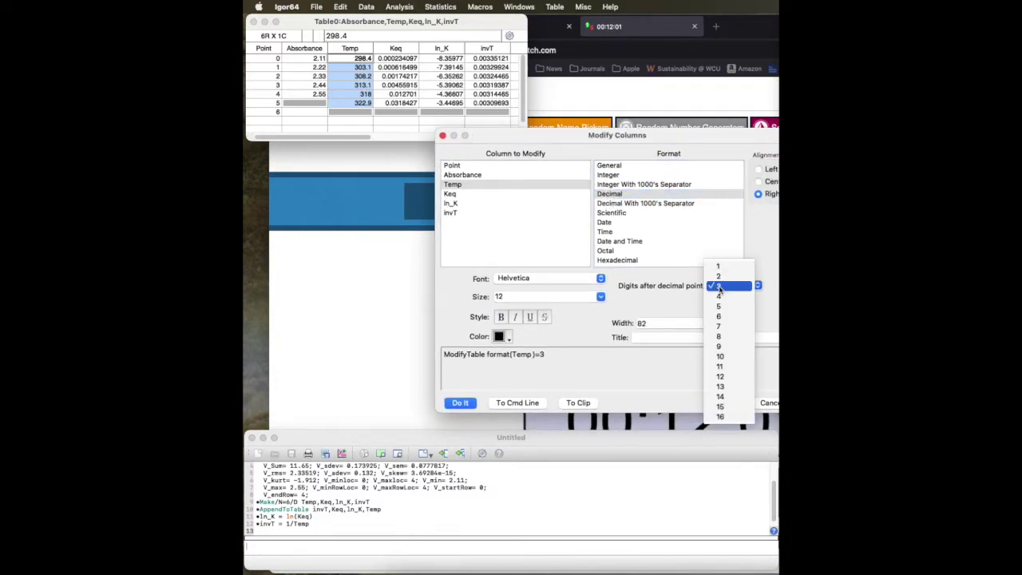
pyautogui.click(718, 267)
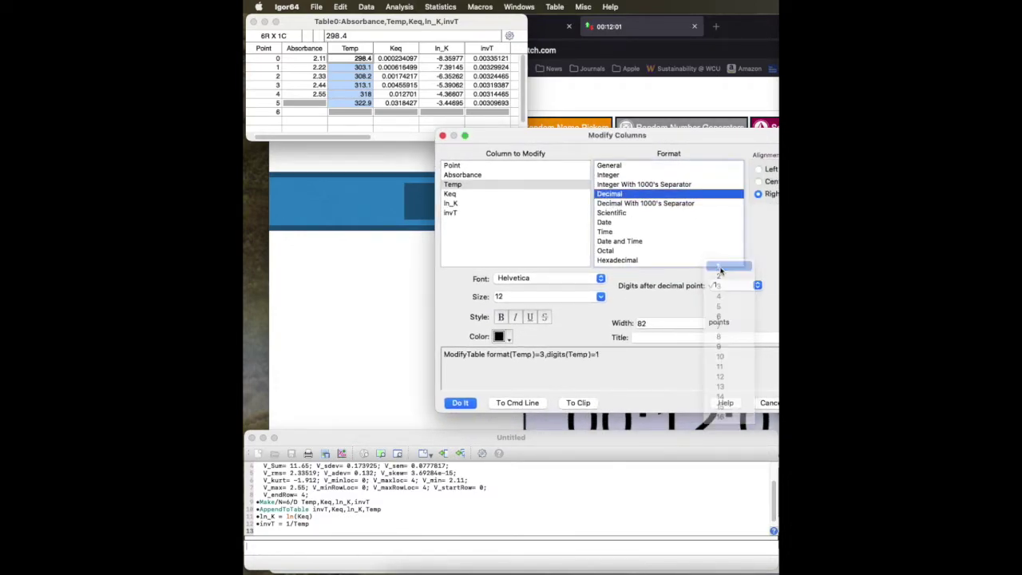
pyautogui.click(463, 403)
# - Format the Keq column in scientific notation with two decimal digits
pyautogui.doubleClick(403, 51)
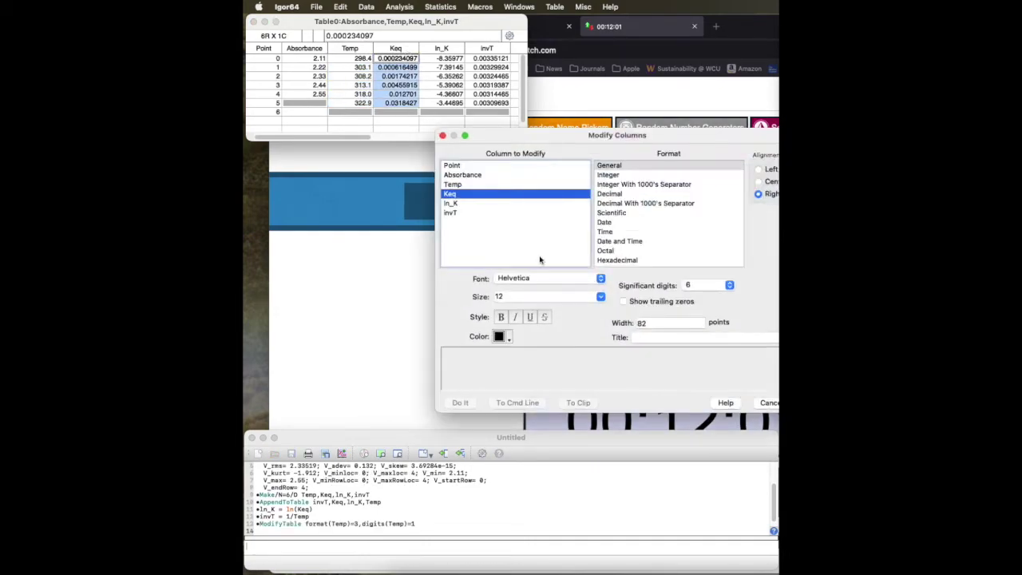
pyautogui.click(622, 213)
pyautogui.click(731, 287)
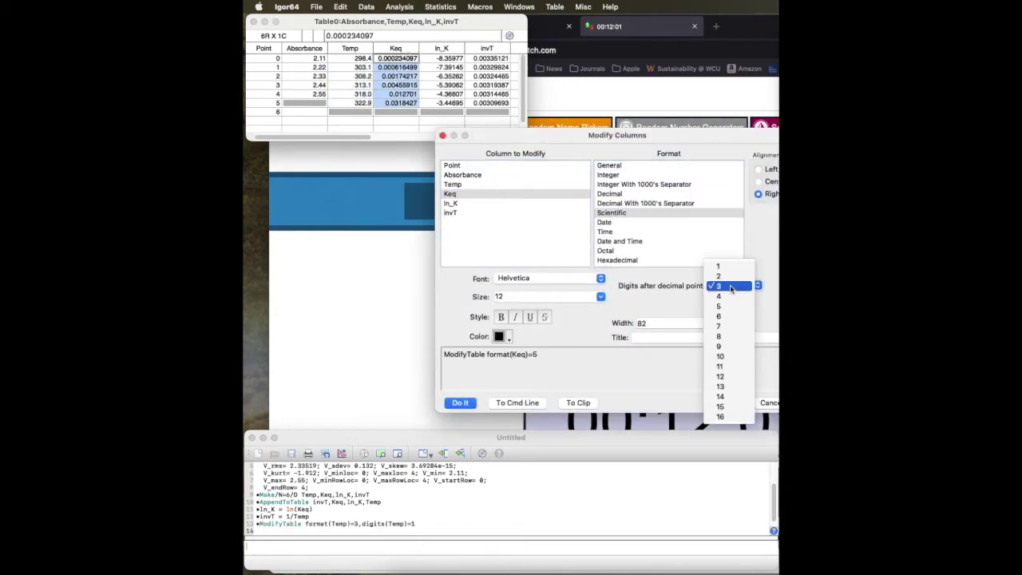
pyautogui.click(728, 276)
pyautogui.click(462, 402)
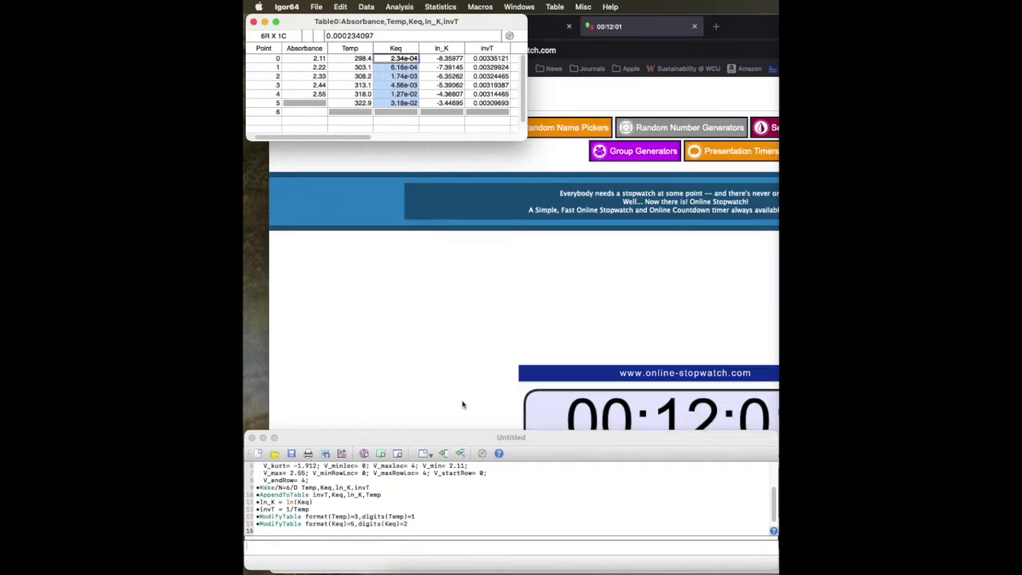
# - Format the ln_K column as decimal with three decimal places
pyautogui.doubleClick(441, 49)
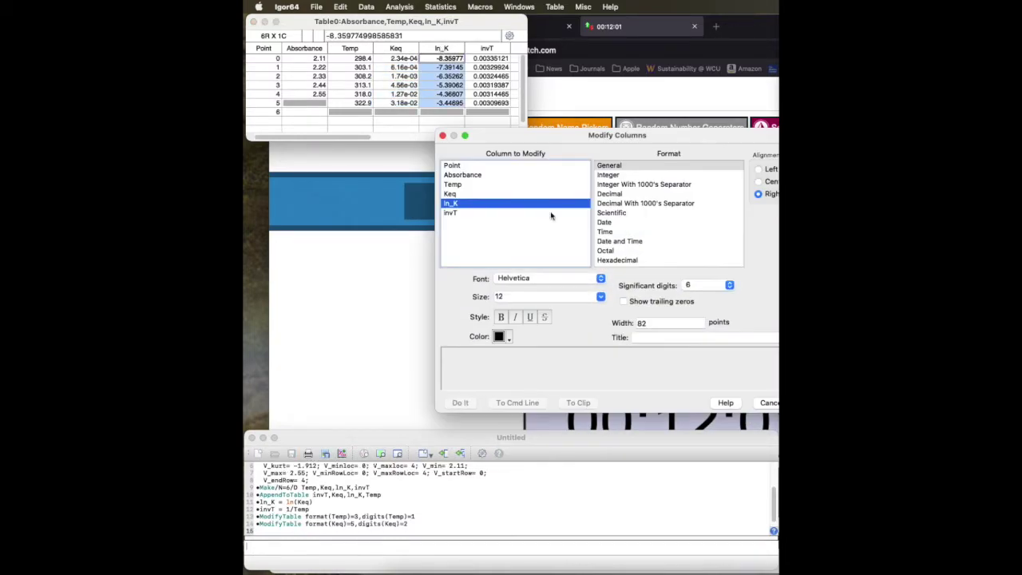
pyautogui.click(621, 186)
pyautogui.click(619, 194)
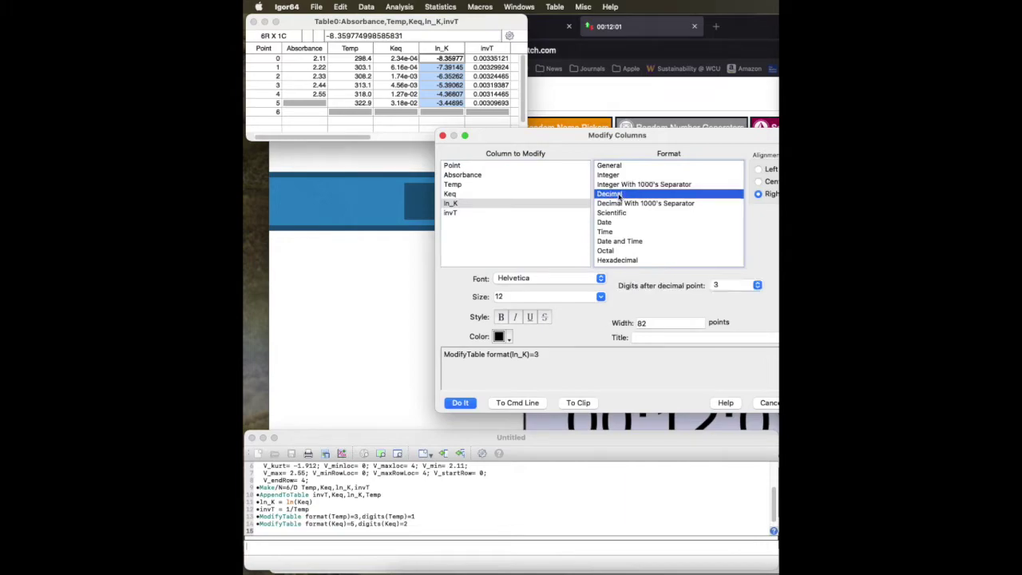
pyautogui.click(457, 405)
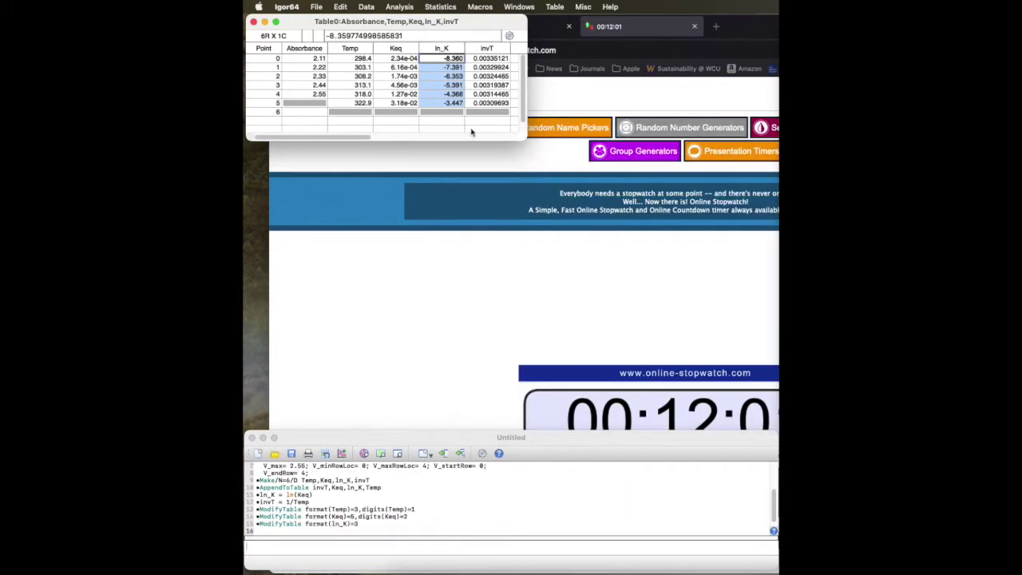
# - Format the invT column in scientific notation with two digits after the decimal point
pyautogui.doubleClick(487, 49)
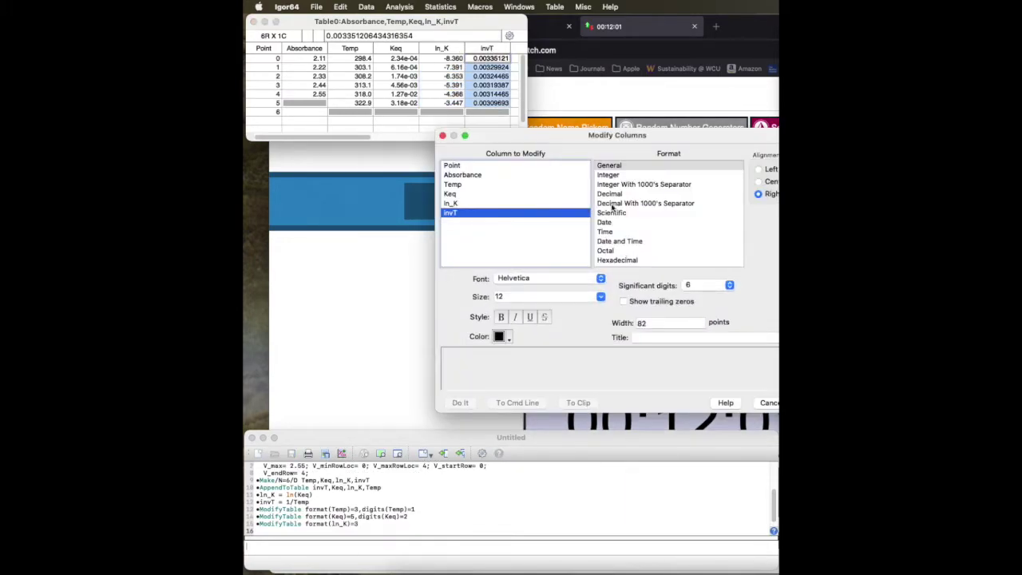
pyautogui.click(611, 212)
pyautogui.click(717, 286)
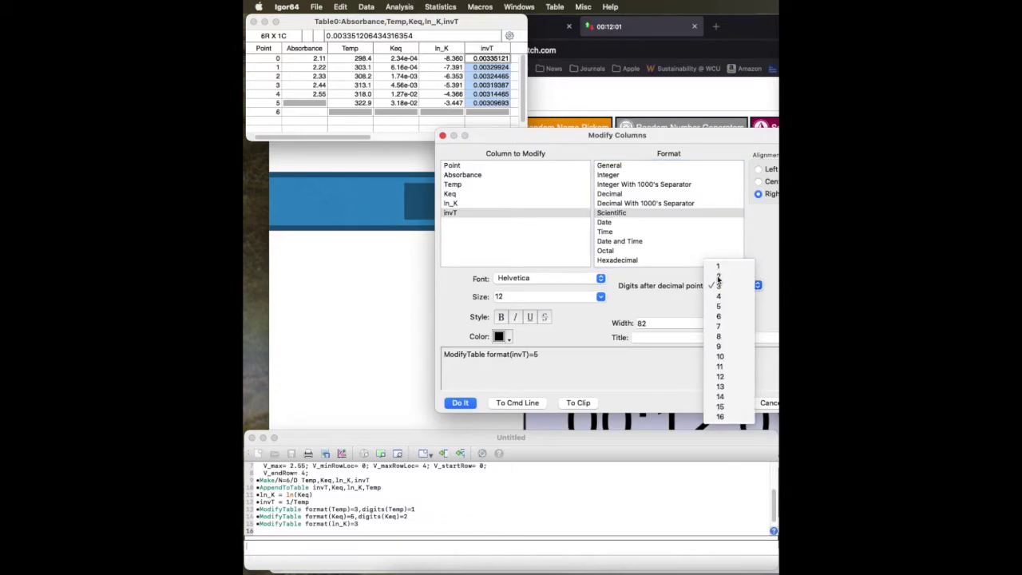
pyautogui.click(717, 276)
pyautogui.click(461, 403)
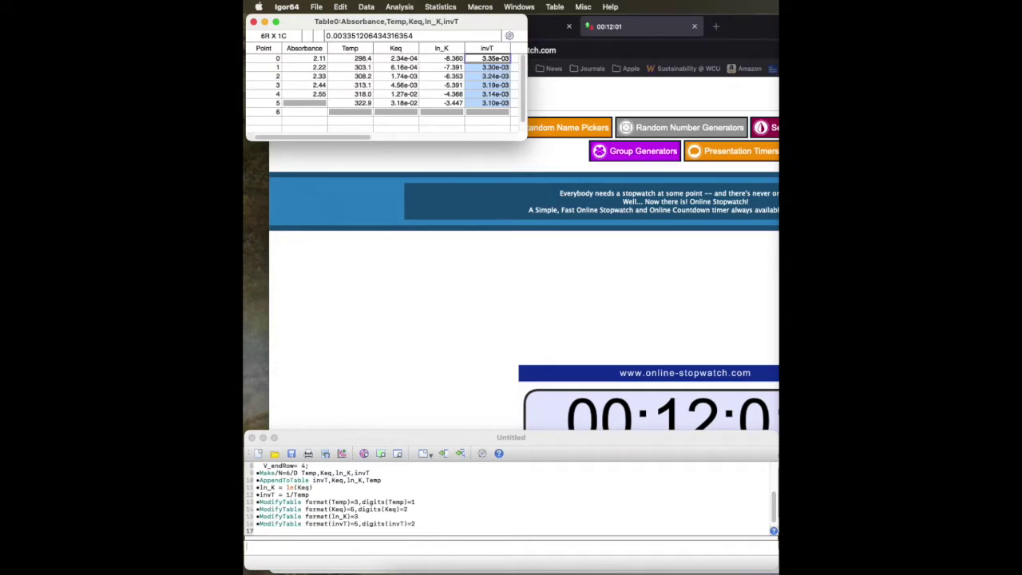
# - Create a new graph plotting ln_K as Y against invT as X
pyautogui.click(517, 8)
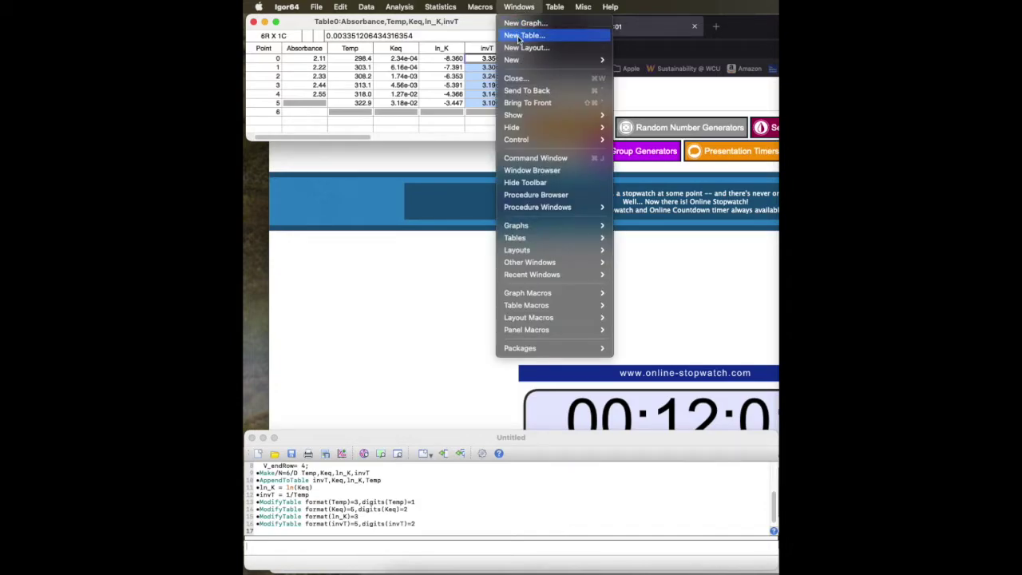
pyautogui.click(519, 22)
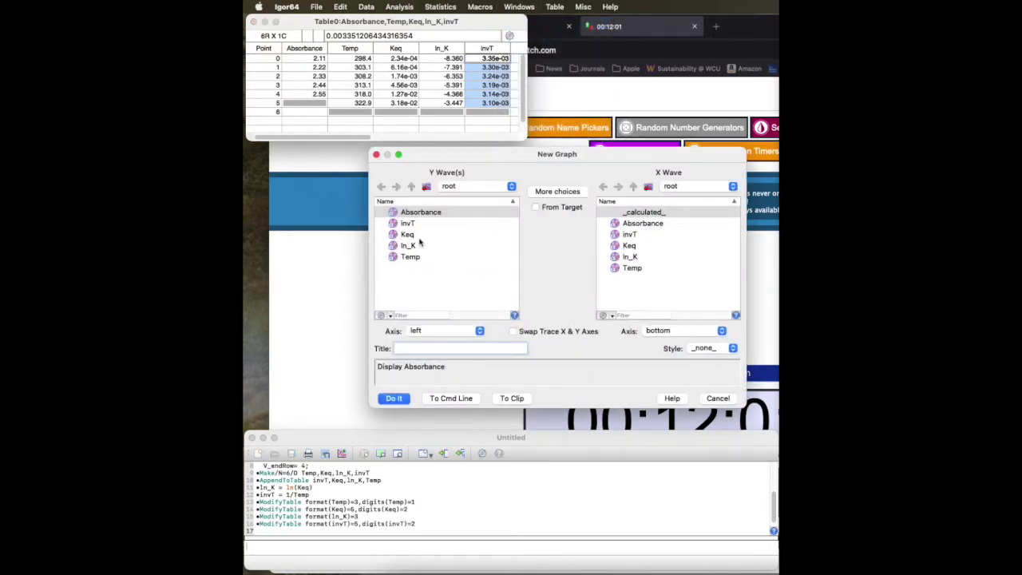
pyautogui.click(407, 246)
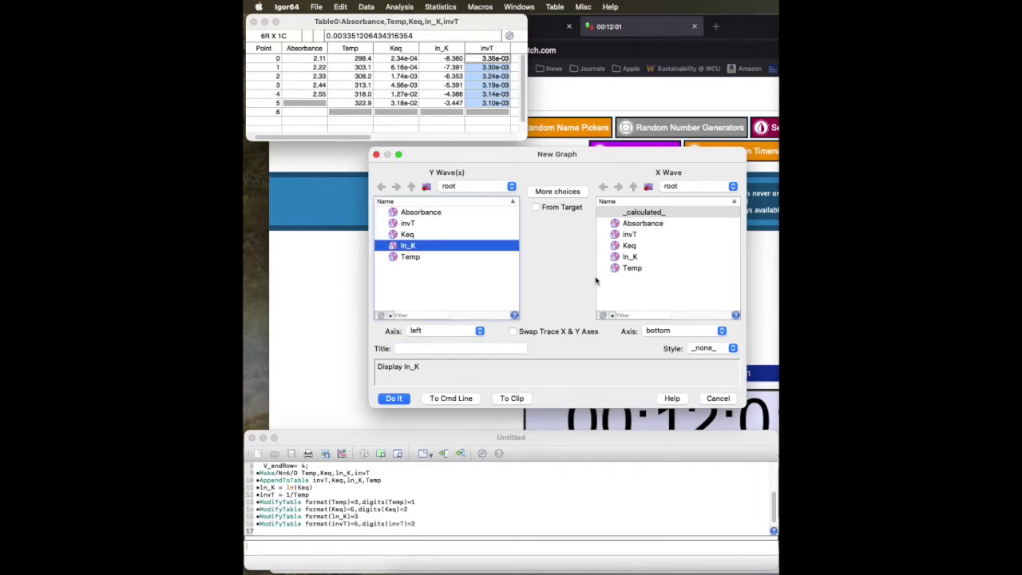
pyautogui.click(629, 235)
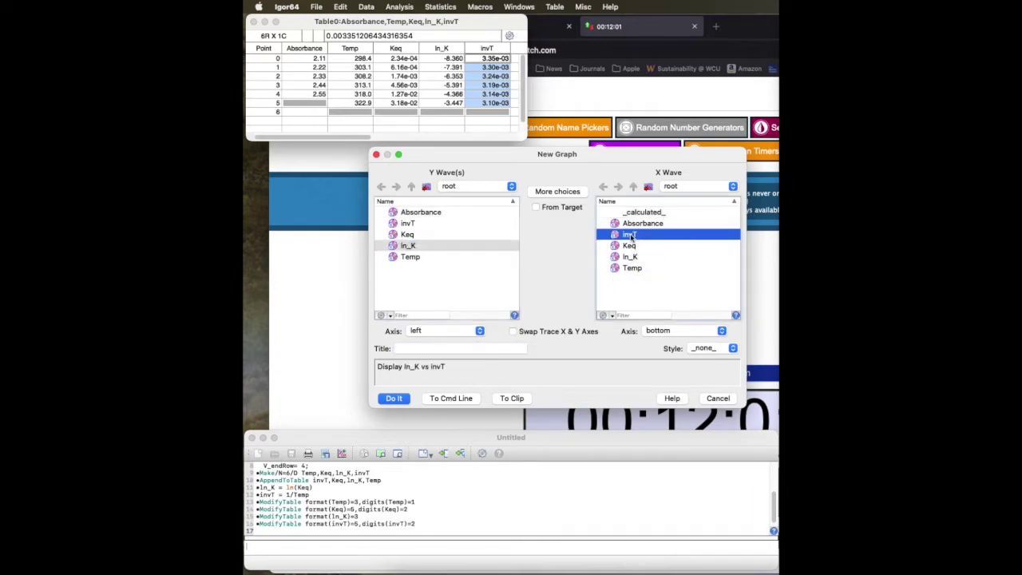
pyautogui.click(402, 401)
# - Move Graph0 below the table and enlarge its window
pyautogui.moveTo(371, 21); pyautogui.dragTo(362, 154)
pyautogui.moveTo(472, 277); pyautogui.dragTo(511, 354)
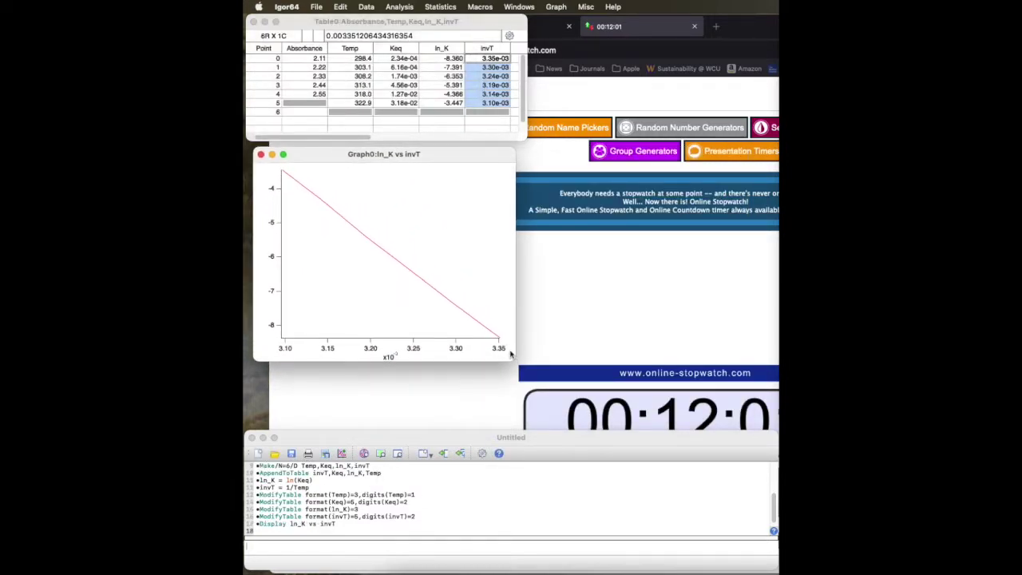
pyautogui.doubleClick(414, 274)
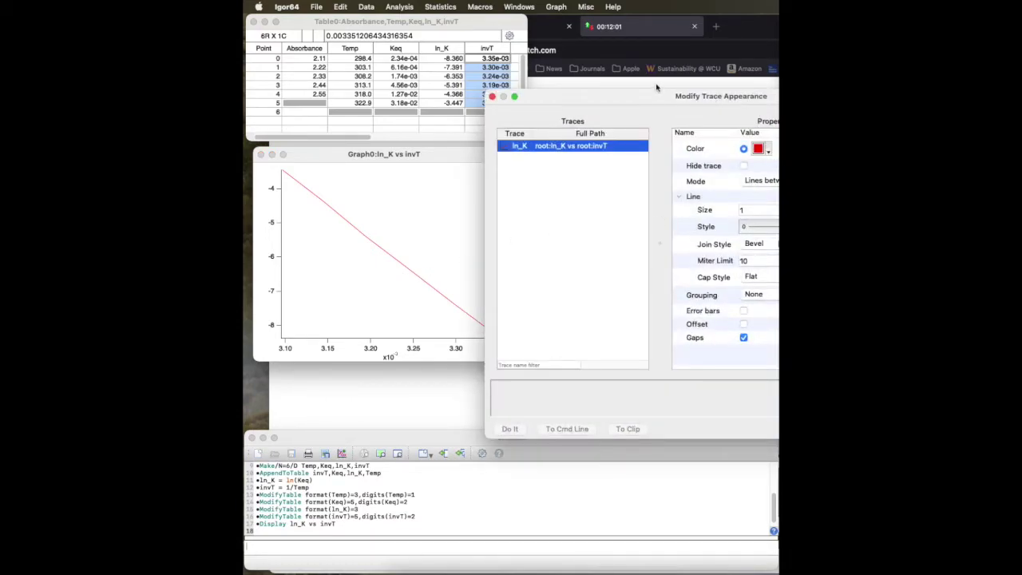
# - Restyle the ln_K trace as dark-blue filled-circle markers with no line
pyautogui.moveTo(641, 101); pyautogui.dragTo(556, 99)
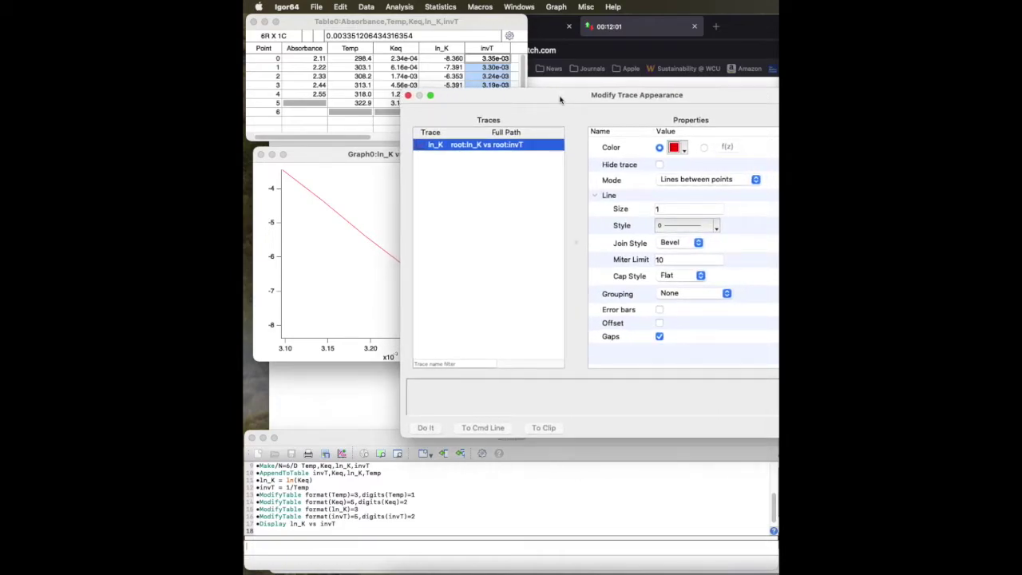
pyautogui.click(685, 149)
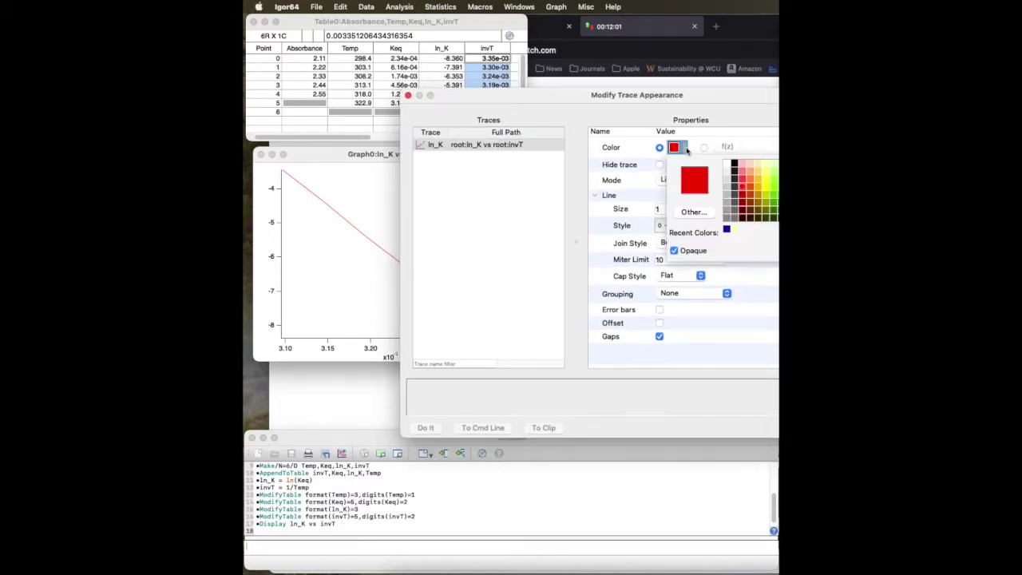
pyautogui.click(726, 229)
pyautogui.click(707, 181)
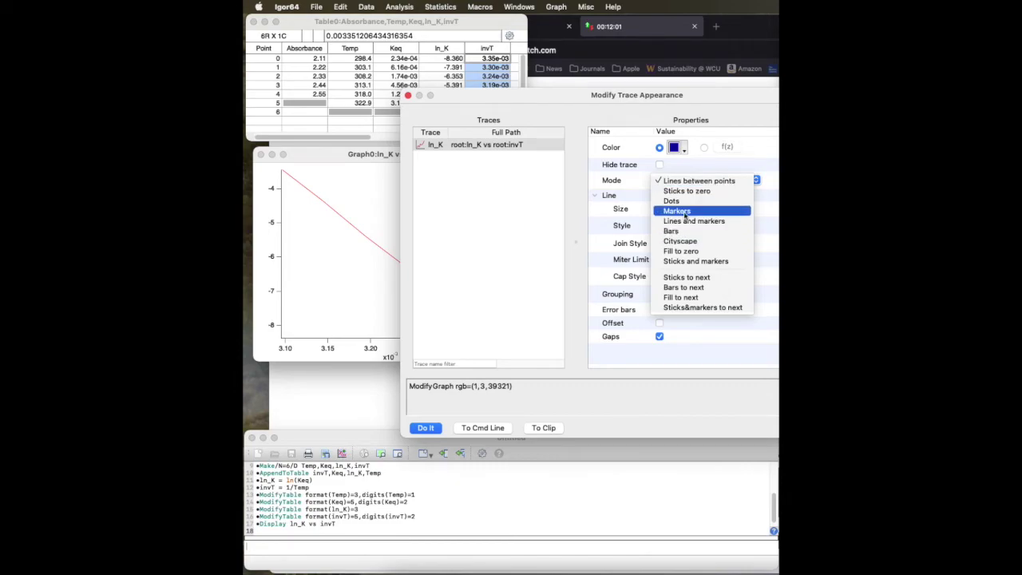
pyautogui.click(684, 212)
pyautogui.click(695, 214)
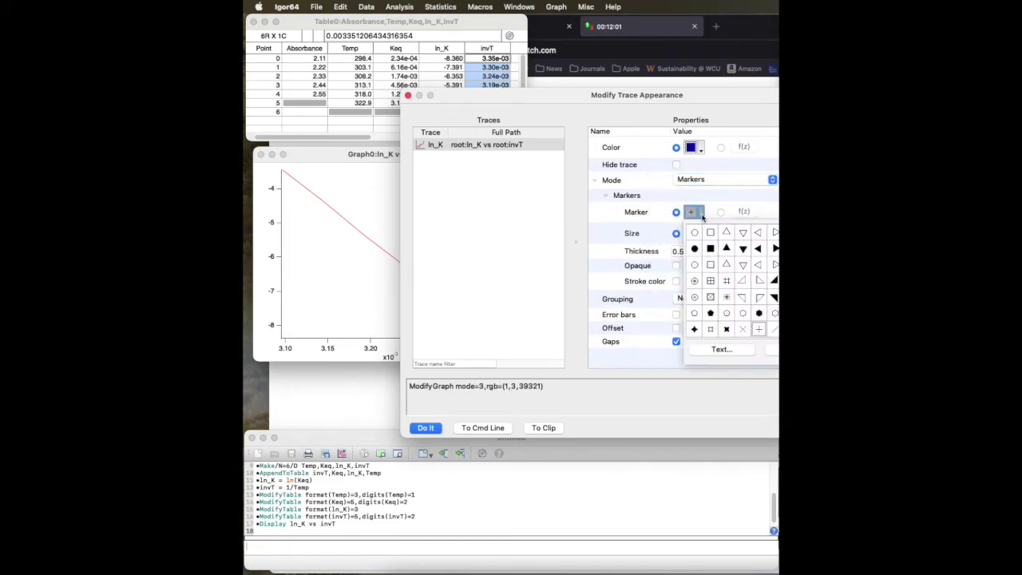
pyautogui.click(695, 249)
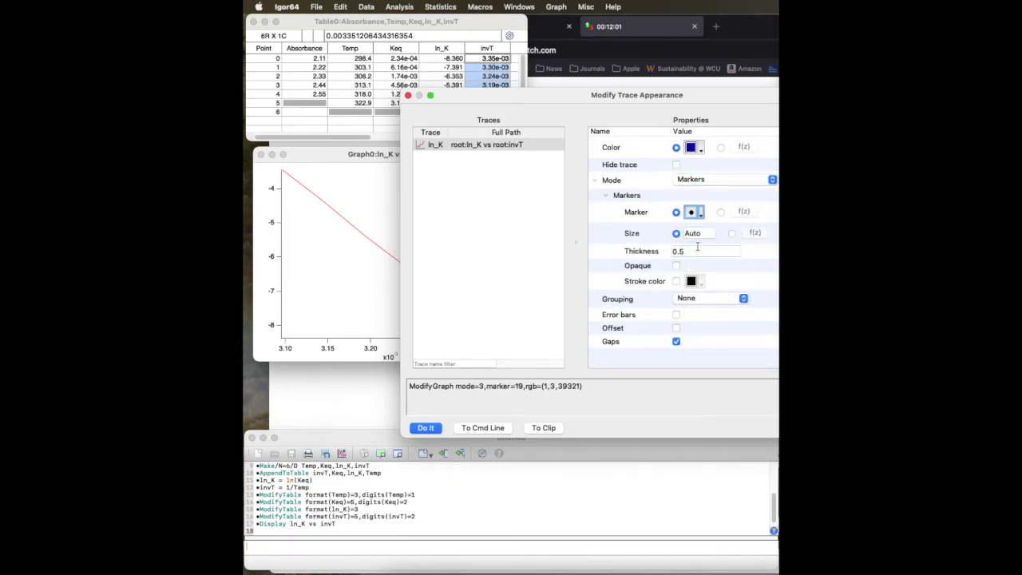
pyautogui.click(427, 431)
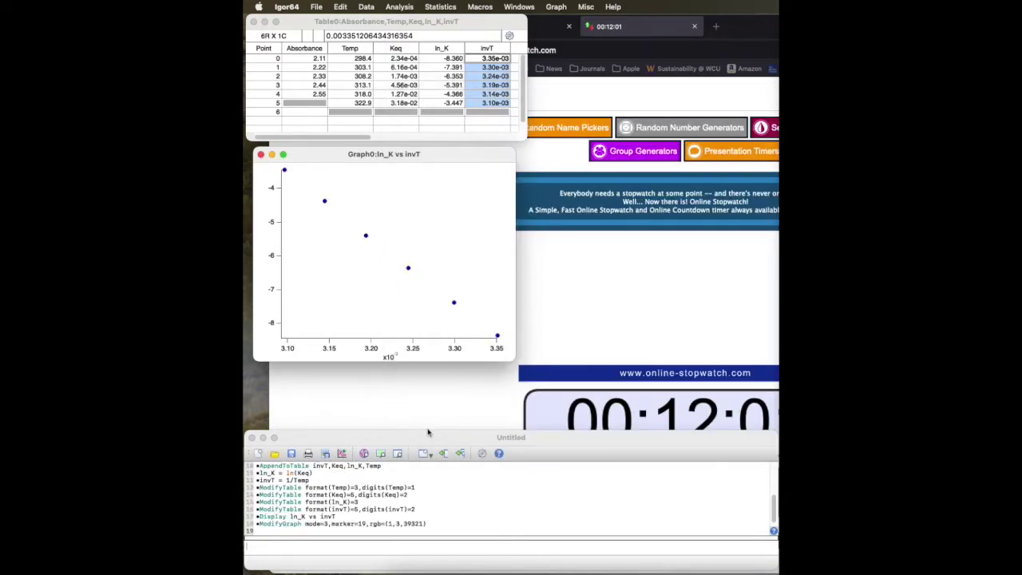
# - Mirror both the bottom and left axes of Graph0 without ticks
pyautogui.doubleClick(371, 351)
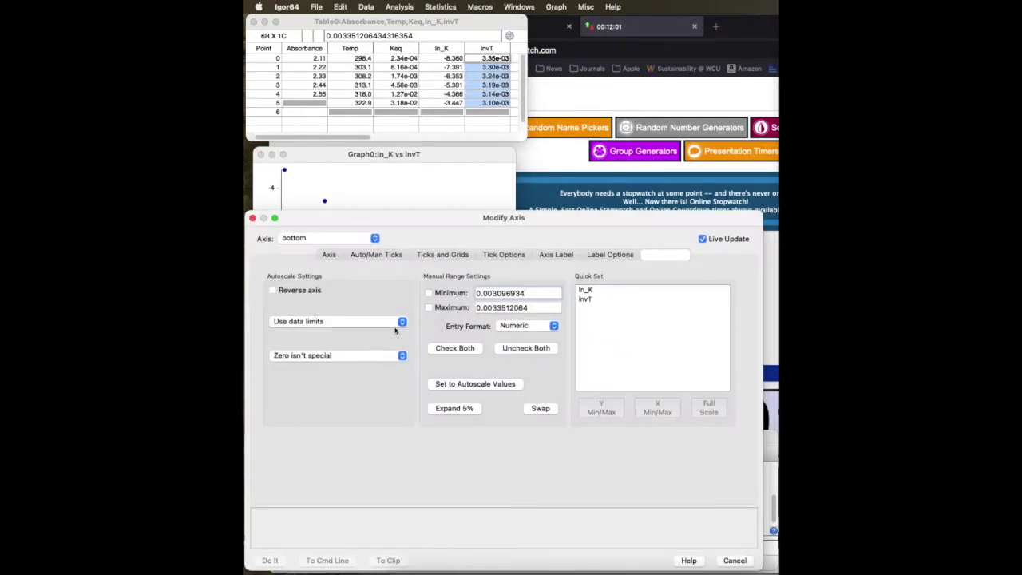
pyautogui.click(335, 254)
pyautogui.click(503, 291)
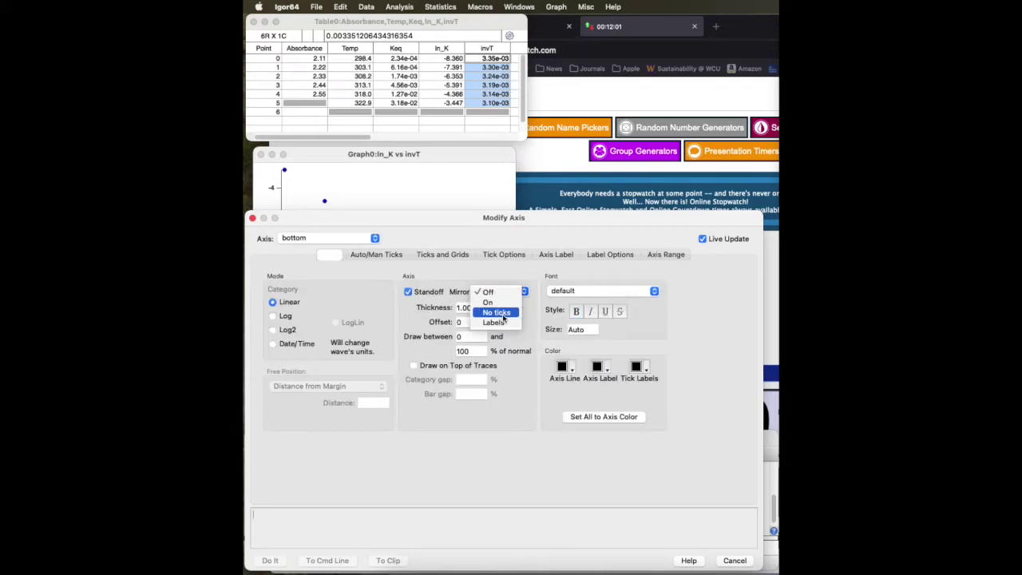
pyautogui.click(479, 309)
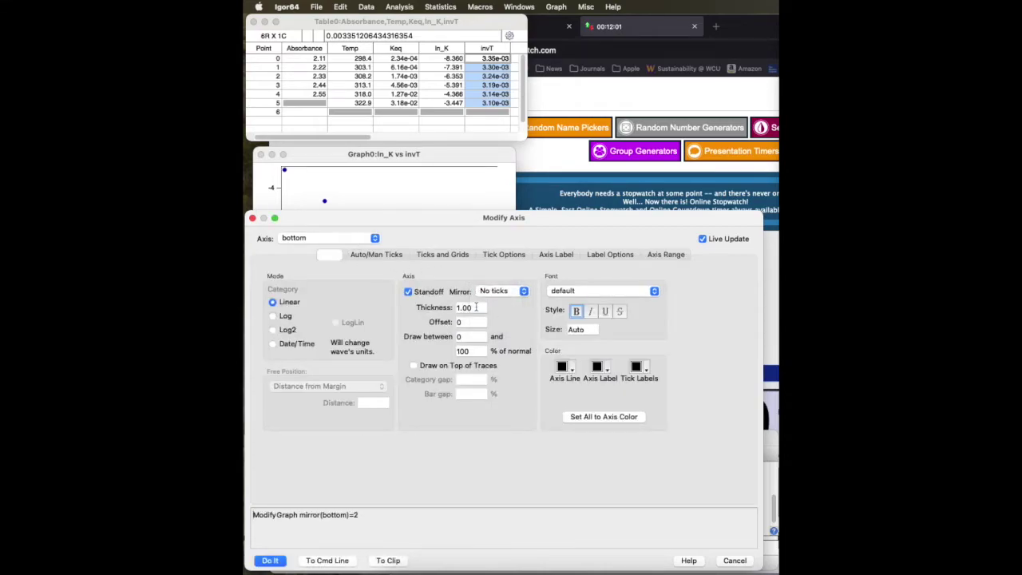
pyautogui.click(330, 239)
pyautogui.click(287, 229)
pyautogui.click(501, 291)
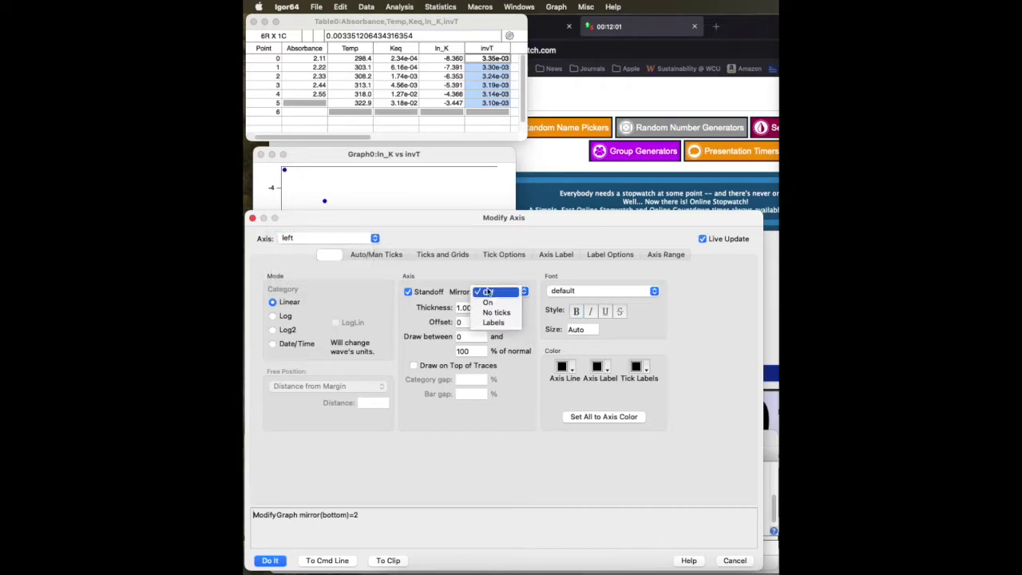
pyautogui.click(493, 312)
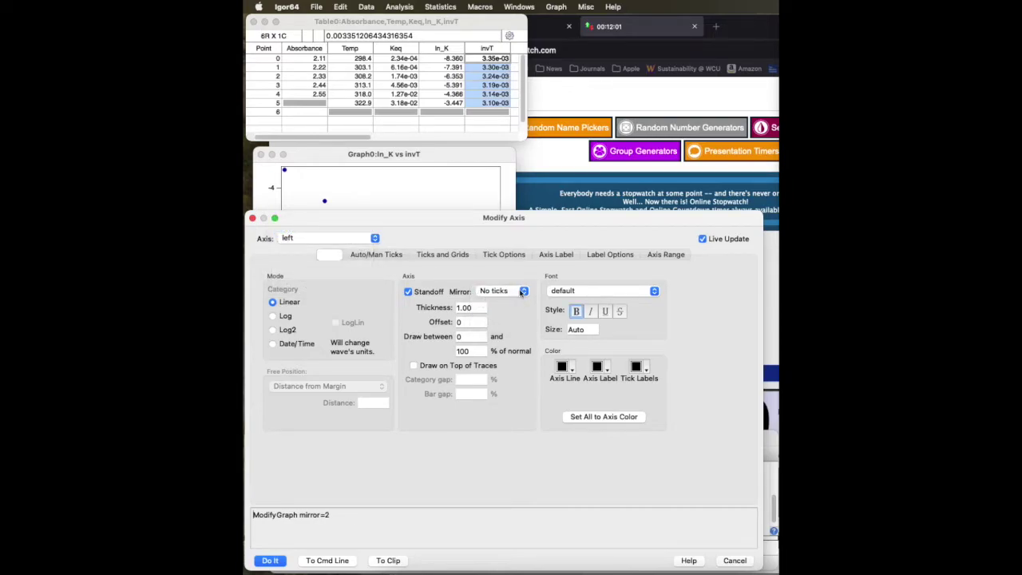
# - Label the left axis 'ln K\Beq' and the bottom axis 'Inverse Temperature / K\S-1', and apply
pyautogui.click(556, 259)
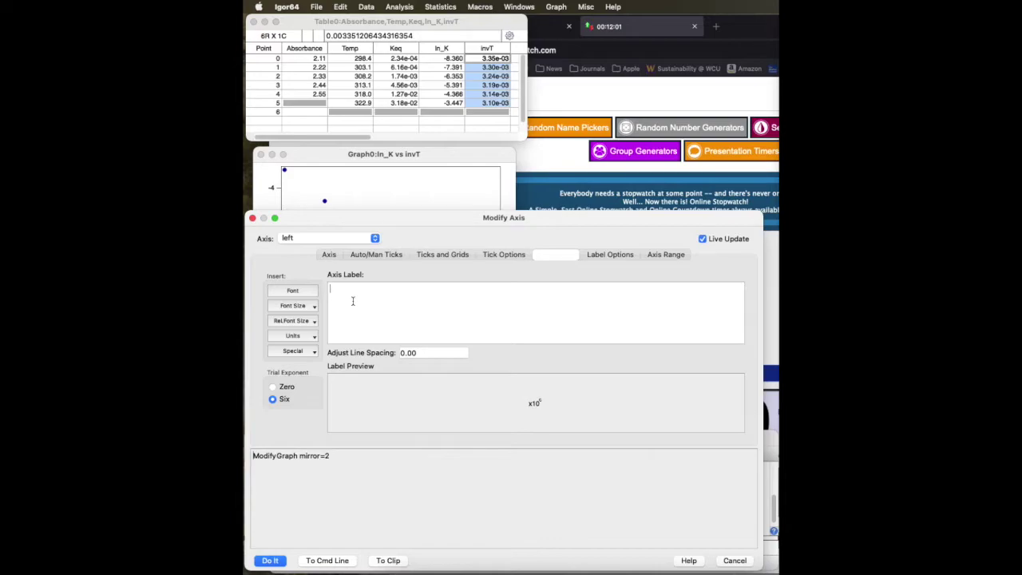
pyautogui.write('ln')
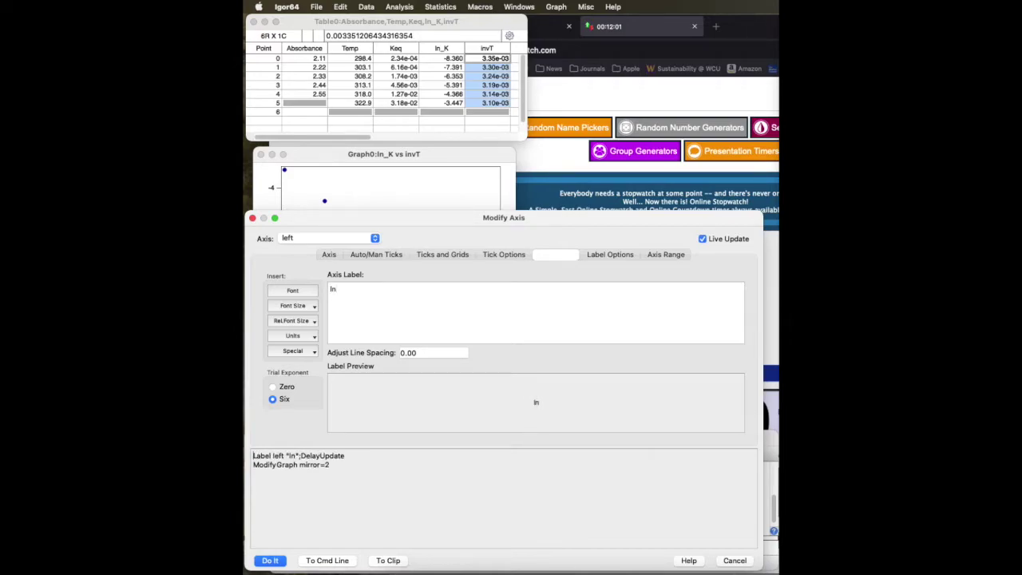
pyautogui.write(' K\\Beq')
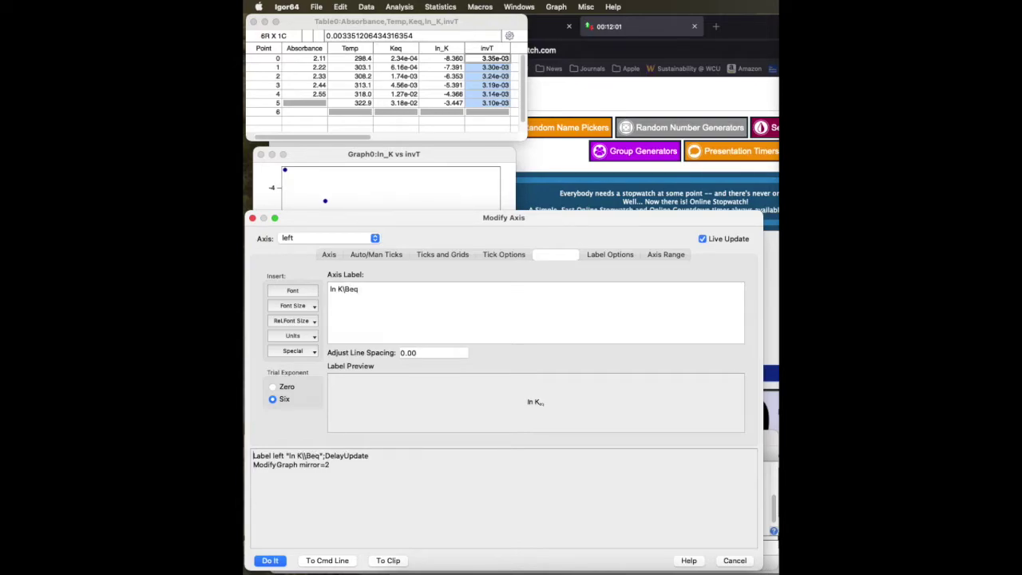
pyautogui.click(319, 238)
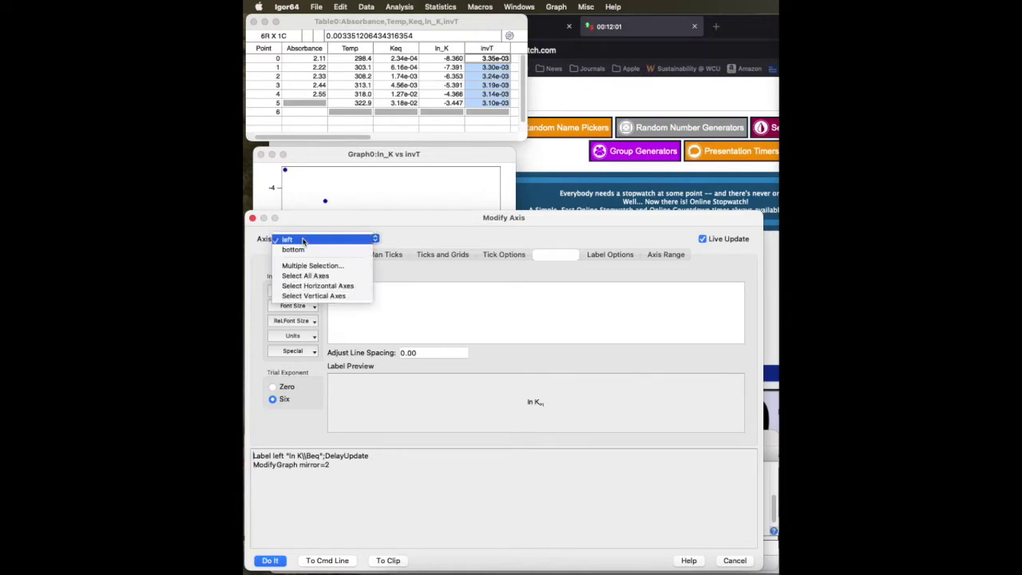
pyautogui.click(299, 249)
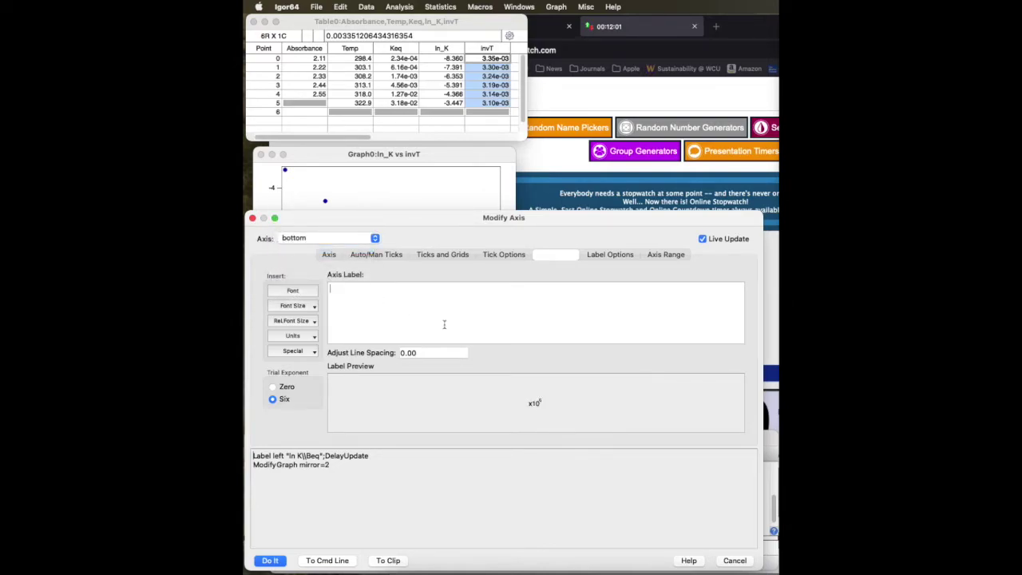
pyautogui.write('Inver')
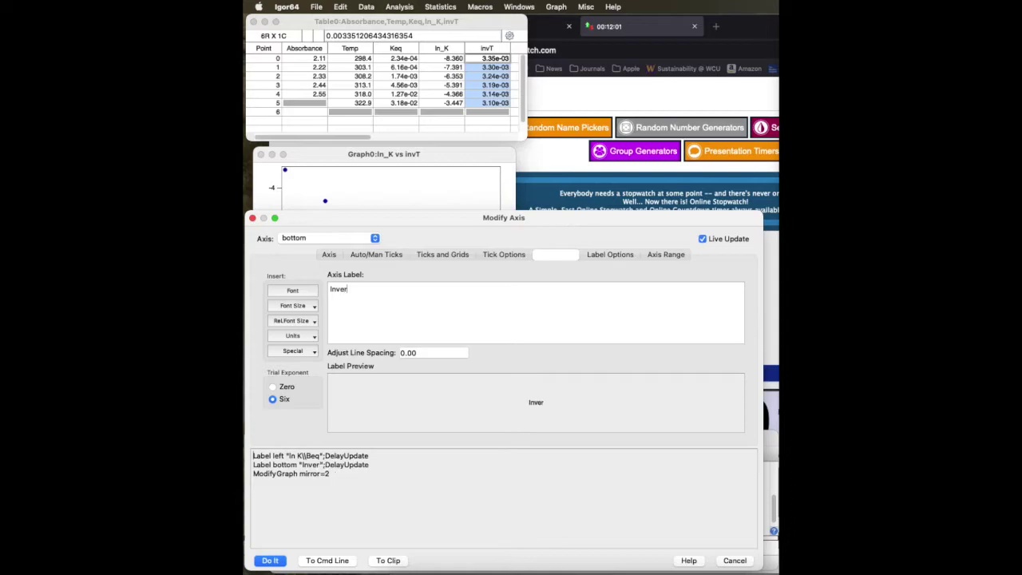
pyautogui.write('se Tempera')
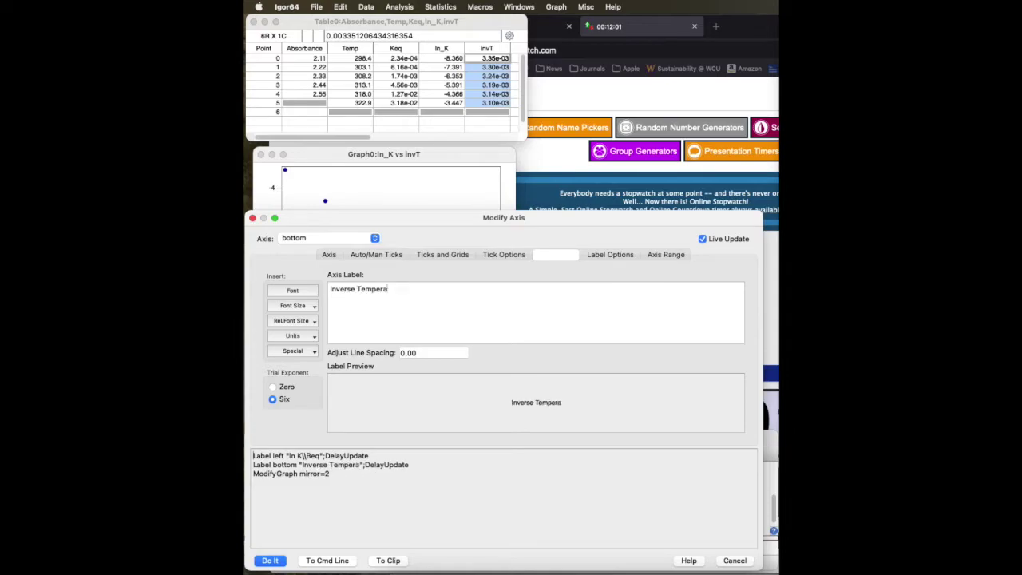
pyautogui.write('ture / ')
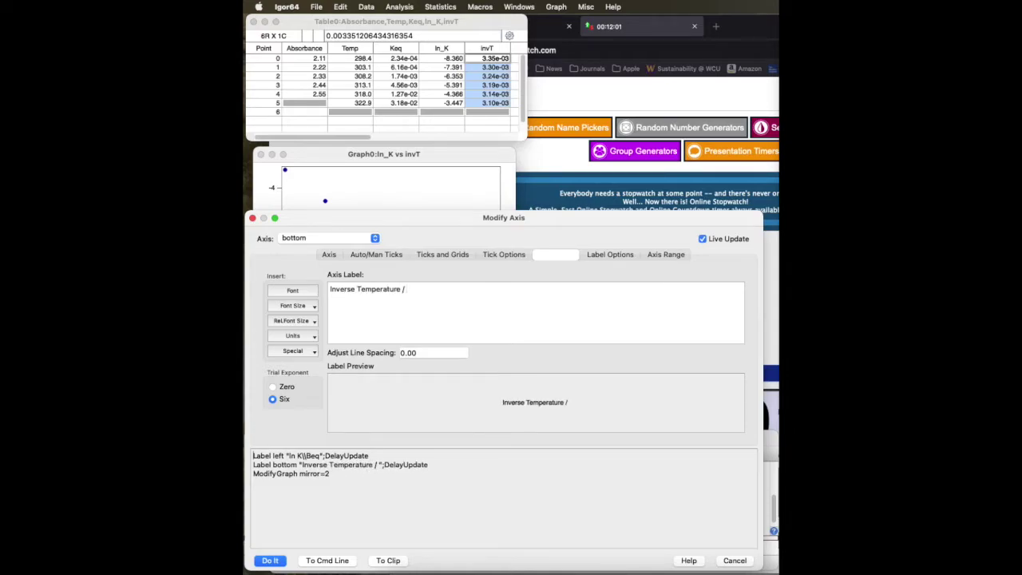
pyautogui.write('K')
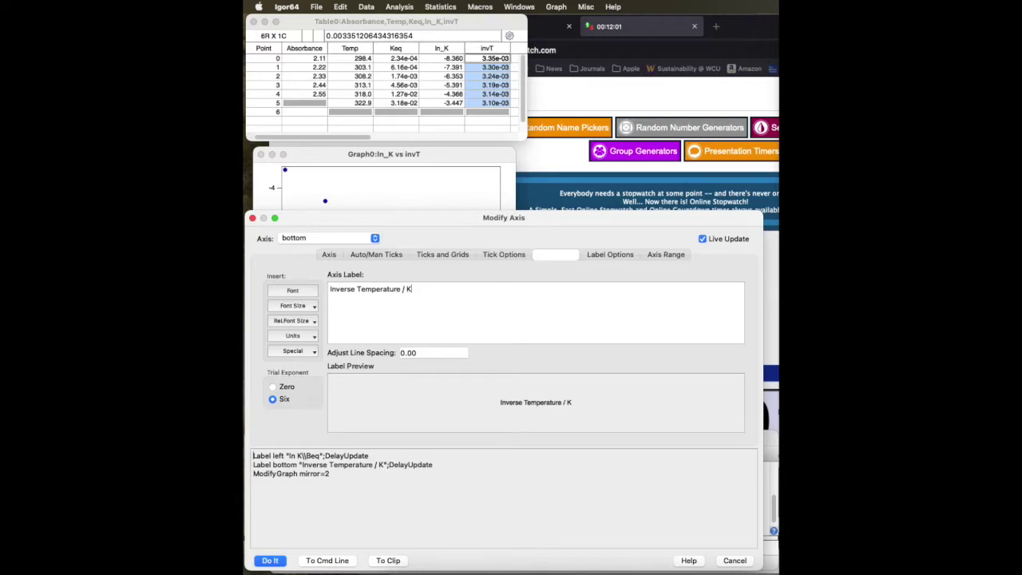
pyautogui.write('\\S-1')
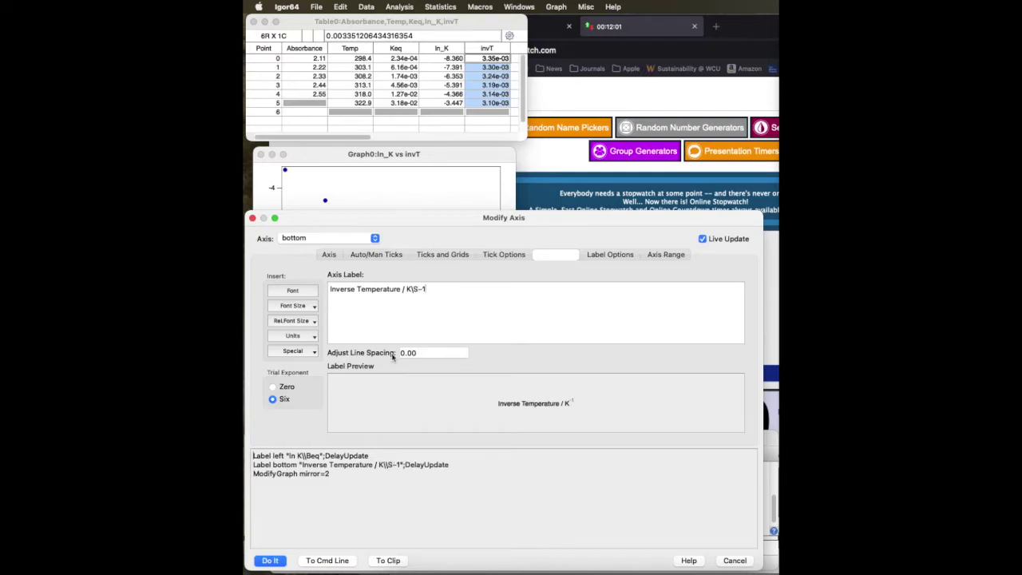
pyautogui.click(267, 562)
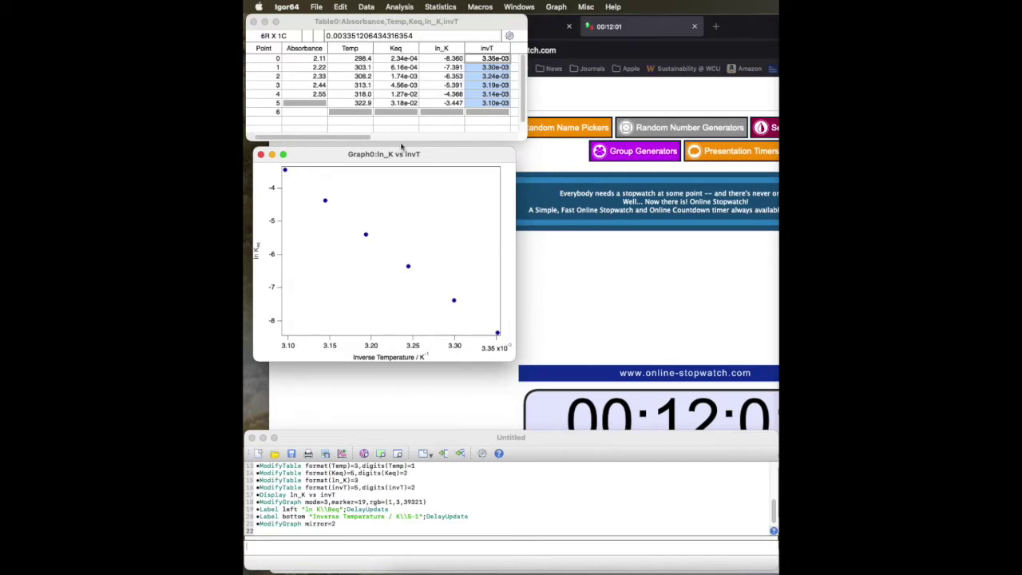
# - Set up a line curve fit with ln_K as Y data and invT as X data
pyautogui.click(400, 7)
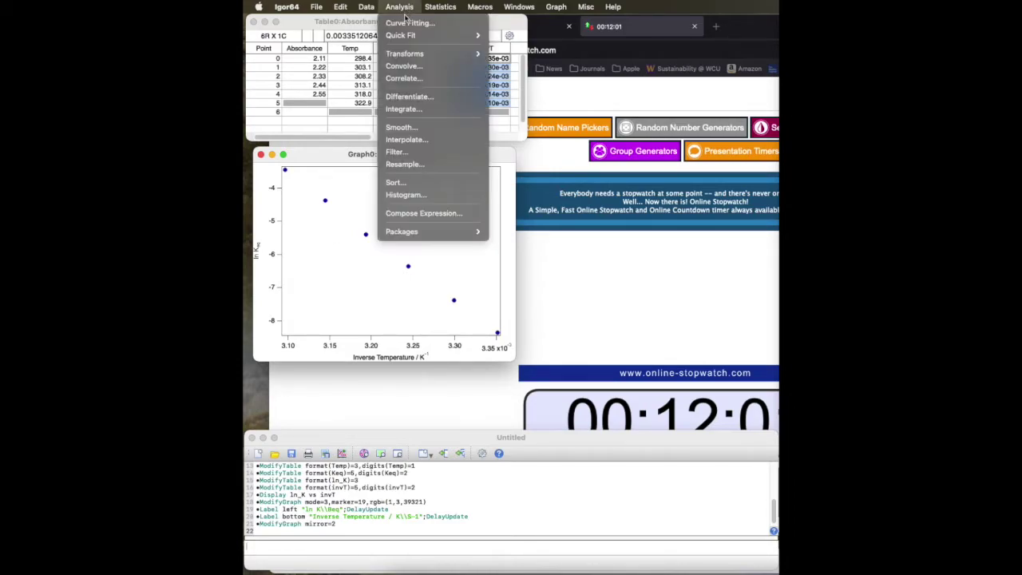
pyautogui.click(423, 20)
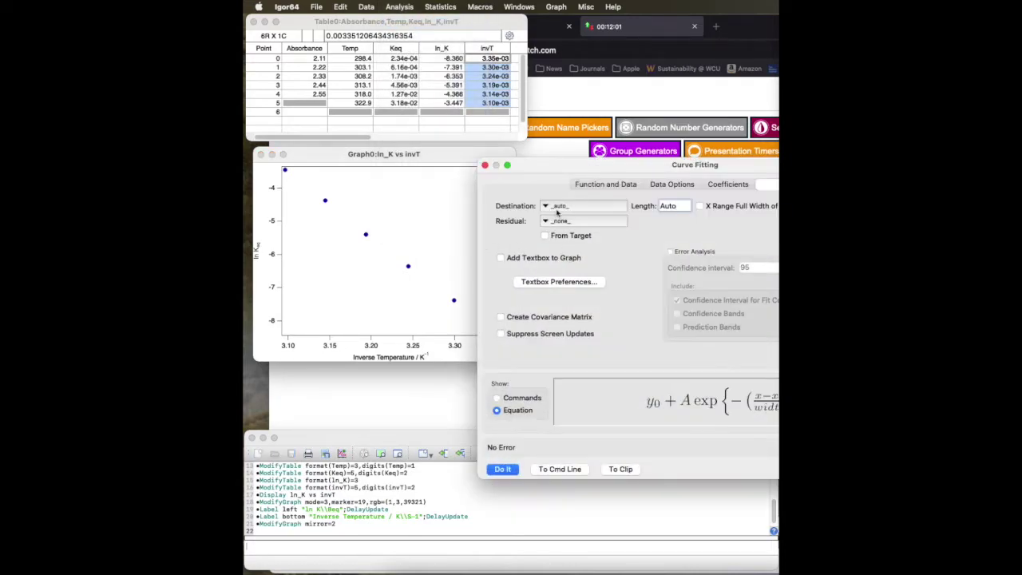
pyautogui.click(584, 184)
pyautogui.click(537, 227)
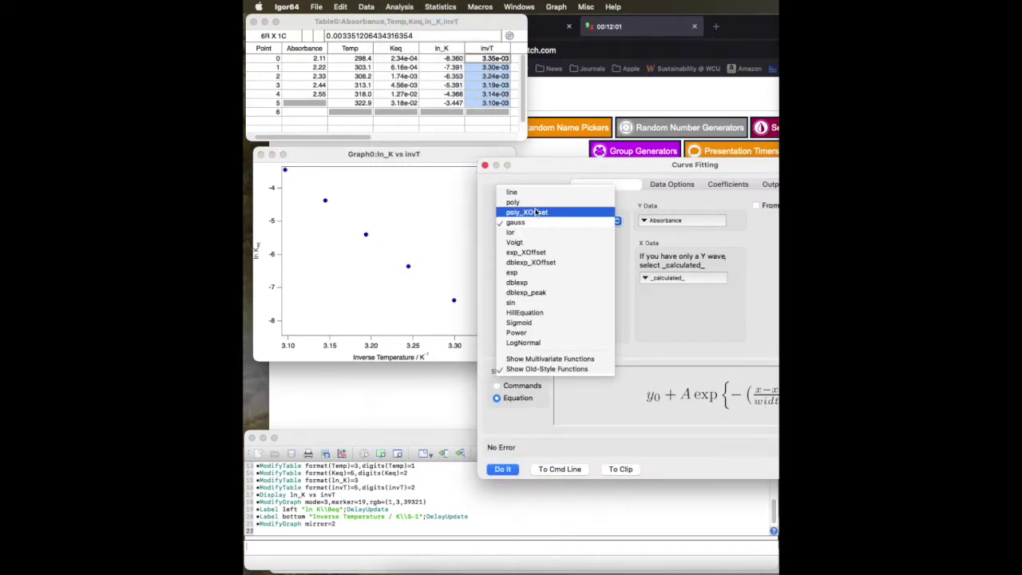
pyautogui.click(536, 192)
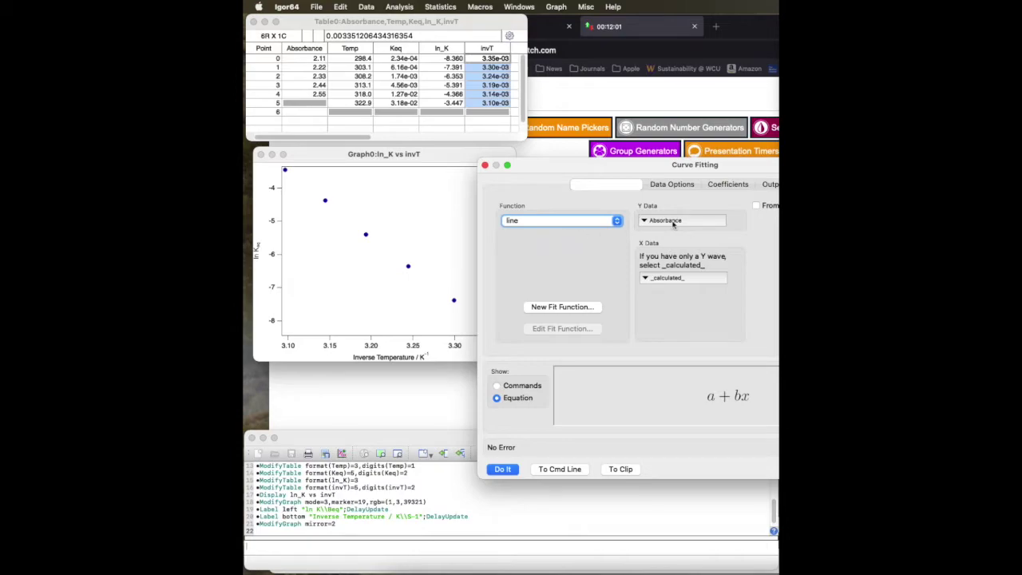
pyautogui.moveTo(565, 166); pyautogui.dragTo(448, 156)
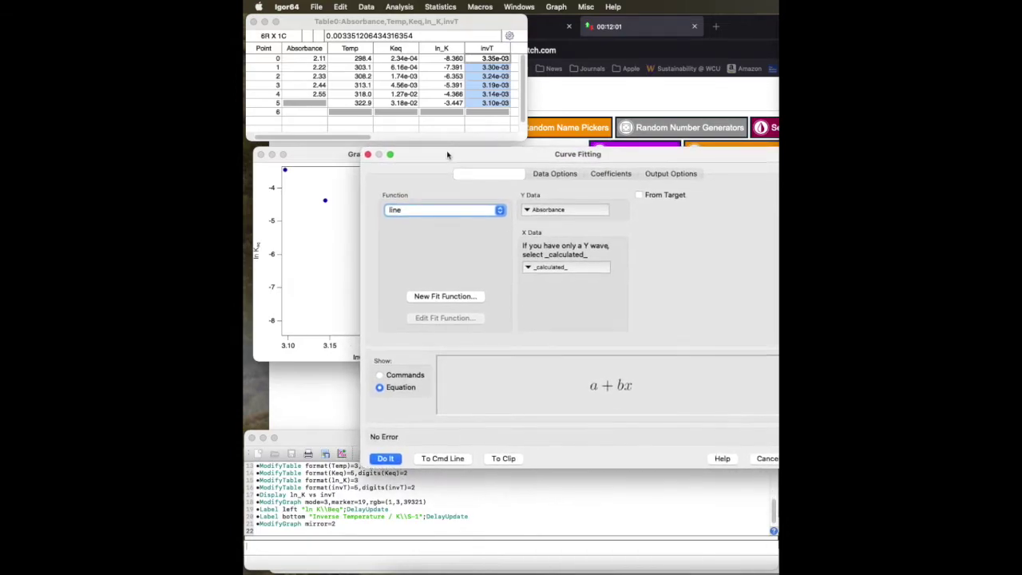
pyautogui.click(531, 208)
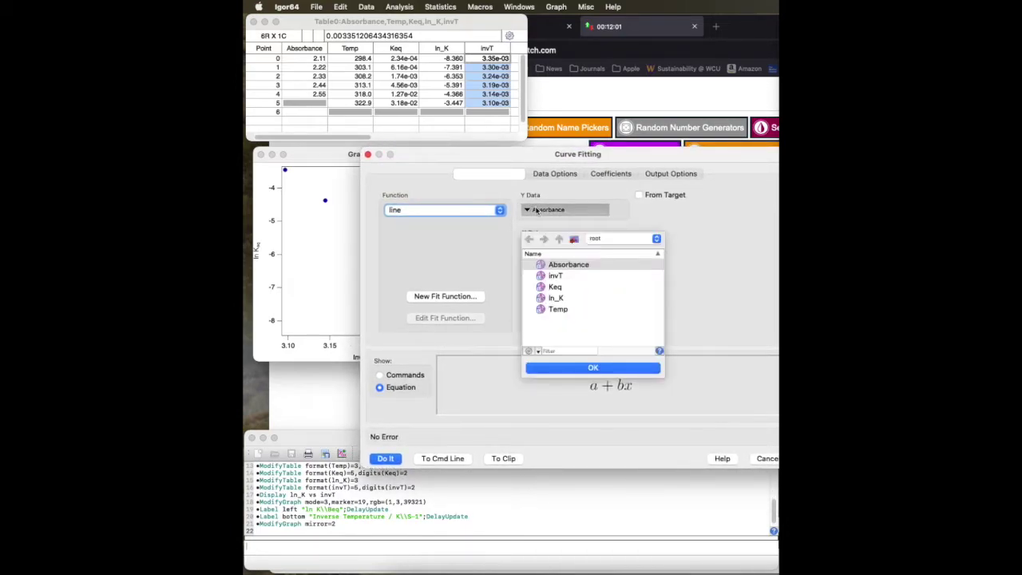
pyautogui.click(557, 298)
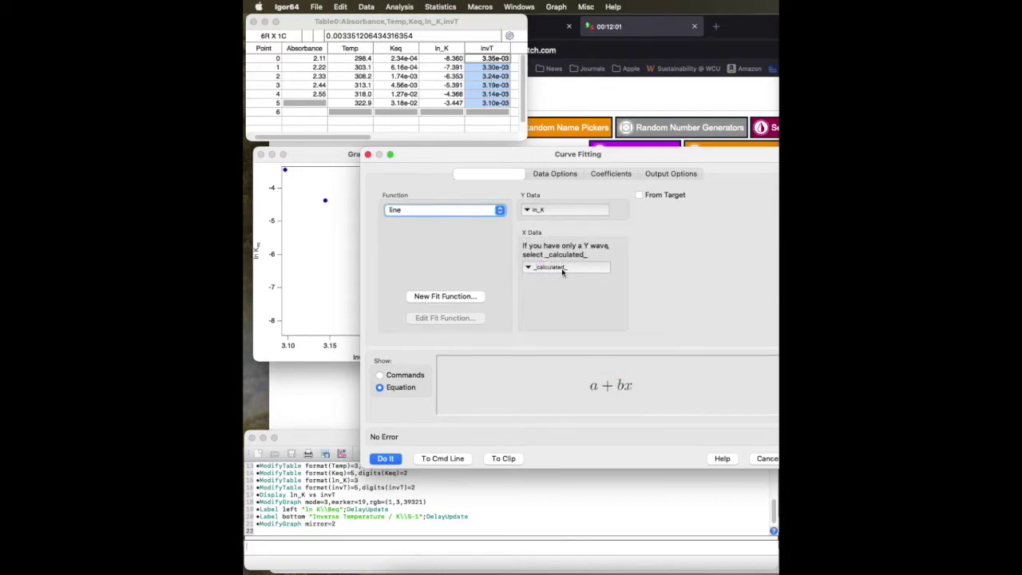
pyautogui.click(562, 268)
pyautogui.click(556, 333)
# - Enable error analysis and a coefficient textbox, then run the line fit
pyautogui.click(556, 175)
pyautogui.click(606, 173)
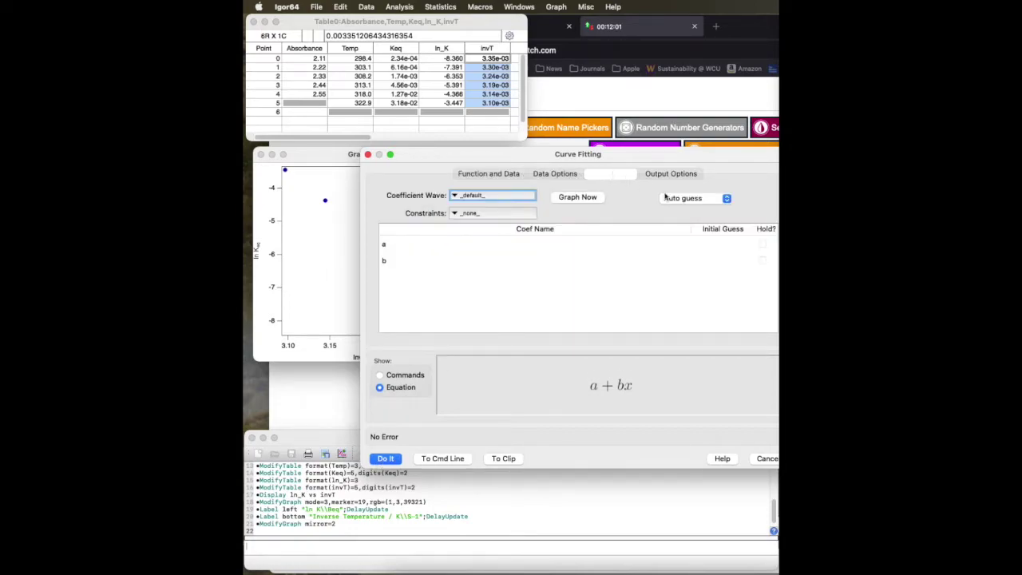
pyautogui.click(684, 179)
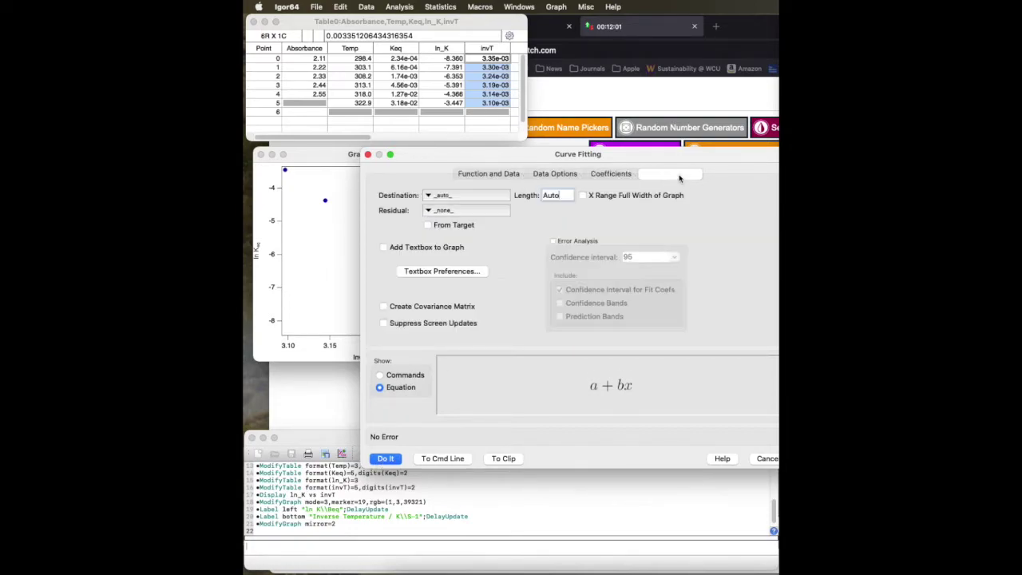
pyautogui.click(553, 241)
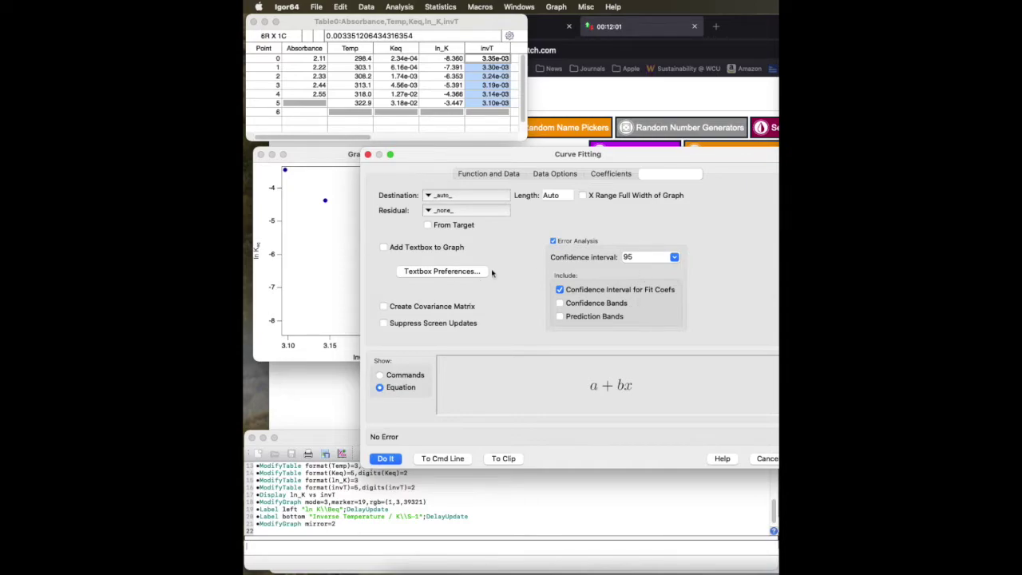
pyautogui.click(384, 248)
pyautogui.click(386, 458)
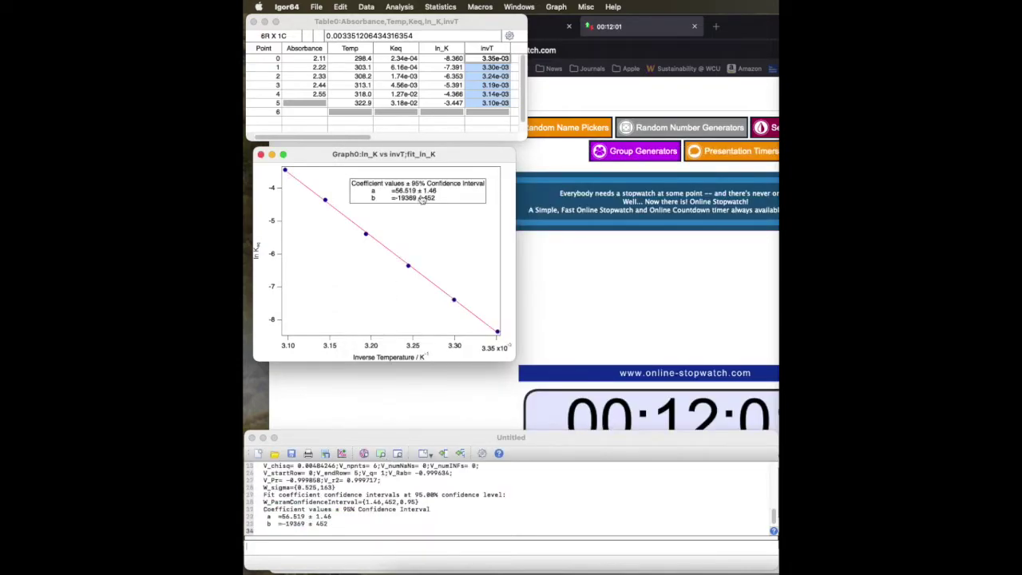
# - Move the coefficient box lower left and add a text box reading 'van't Hoff Plot for ammonium carbamate / equilibrium'
pyautogui.moveTo(421, 200); pyautogui.dragTo(367, 316)
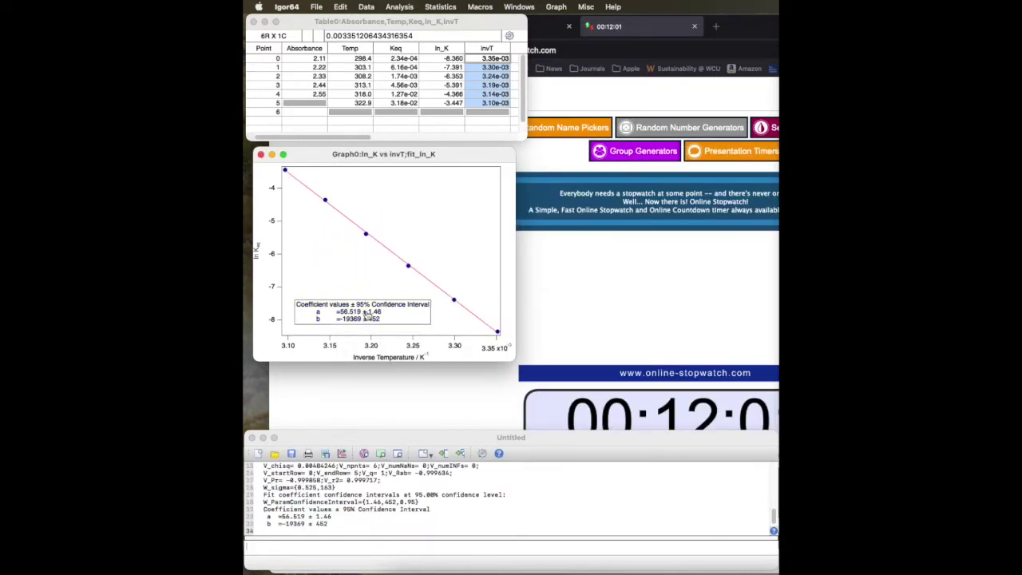
pyautogui.click(557, 7)
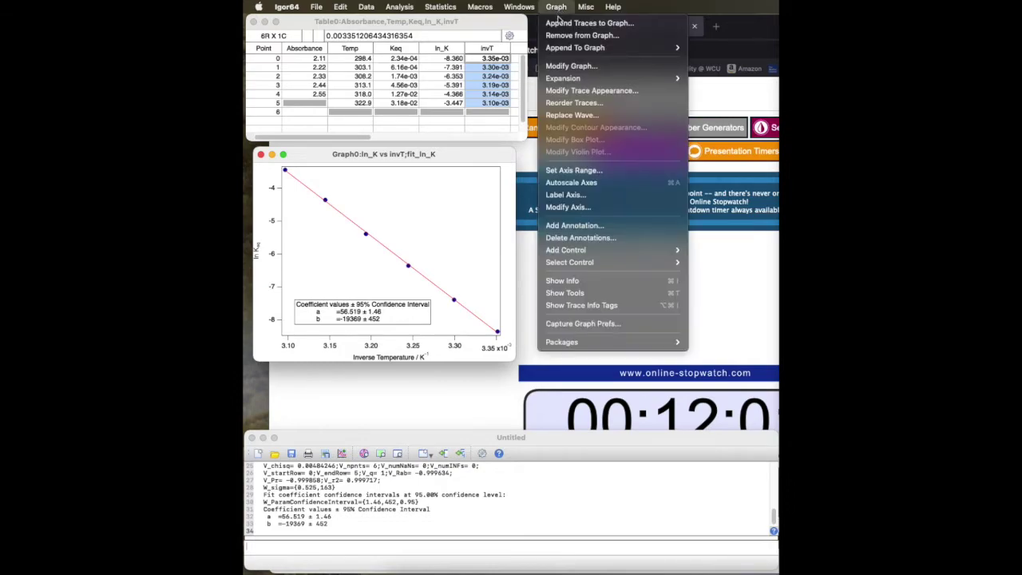
pyautogui.click(575, 226)
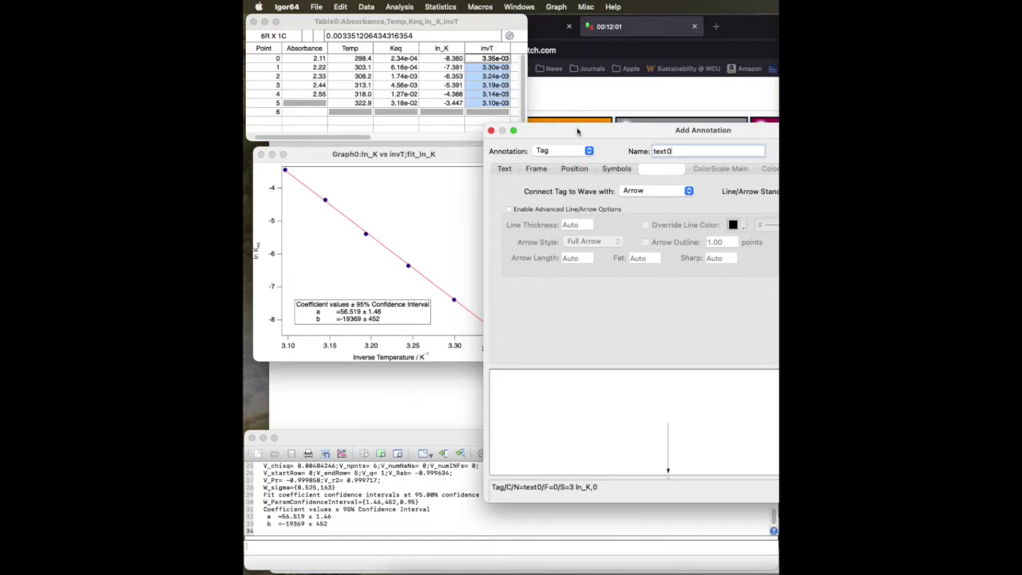
pyautogui.moveTo(578, 132); pyautogui.dragTo(449, 128)
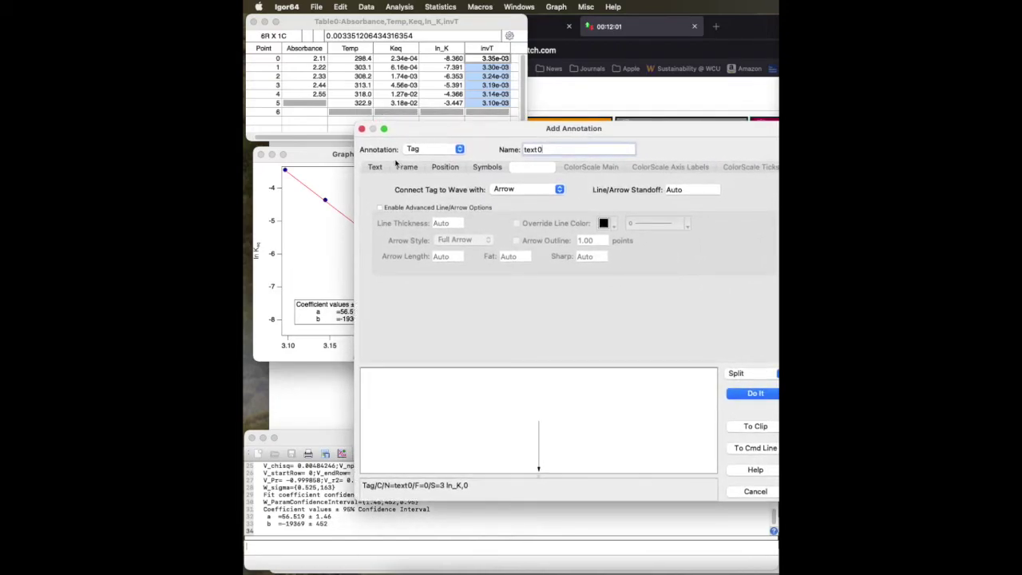
pyautogui.click(417, 150)
pyautogui.click(432, 120)
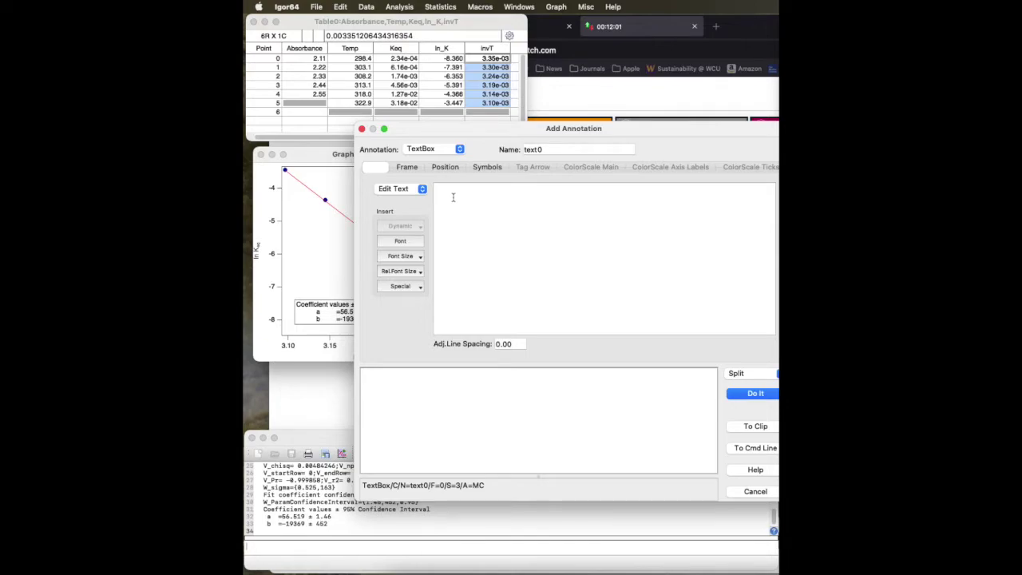
pyautogui.write("van't Hoff Plot for ")
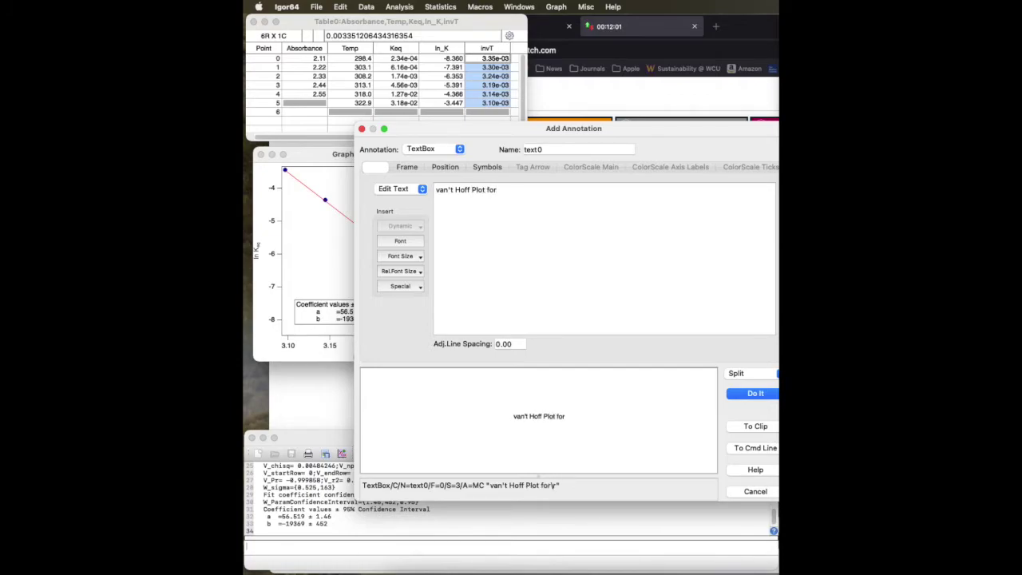
pyautogui.write('ammonium carb')
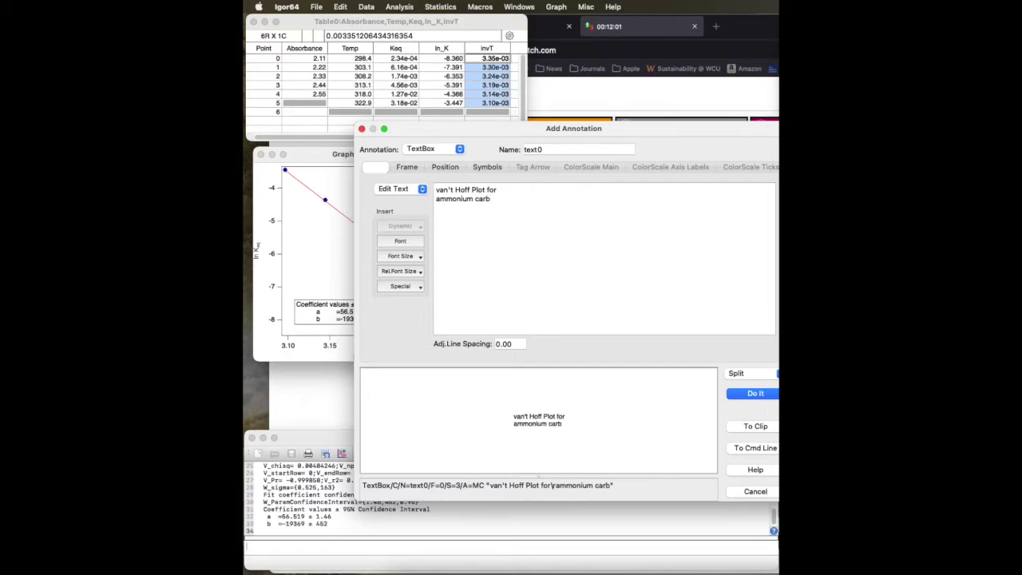
pyautogui.write('amate')
pyautogui.press('Return')
pyautogui.write('equ')
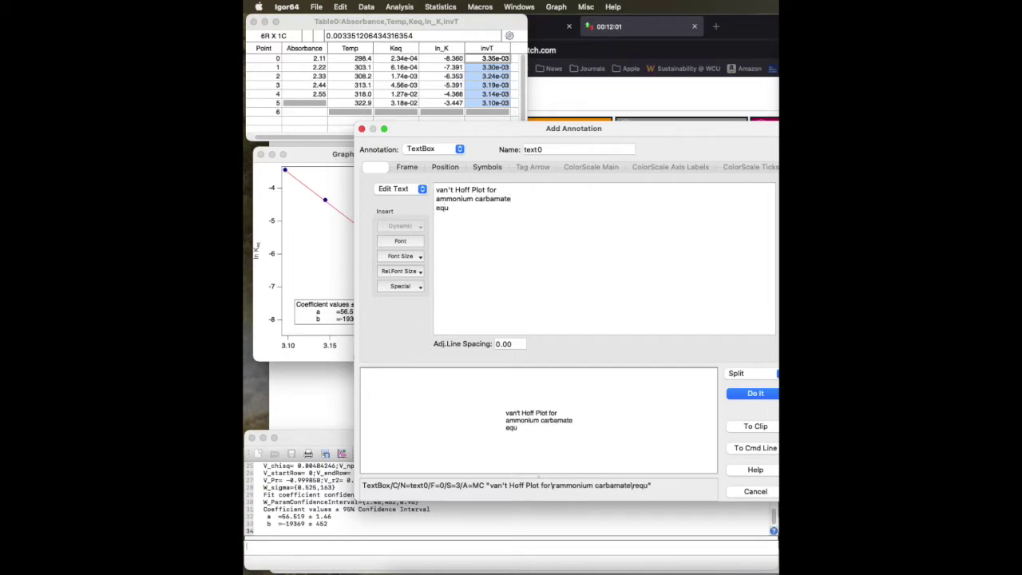
pyautogui.write('ilibrium')
# - Give the title a box frame and pale yellow background, placed at the graph's upper right
pyautogui.click(419, 169)
pyautogui.click(456, 201)
pyautogui.click(454, 221)
pyautogui.click(698, 220)
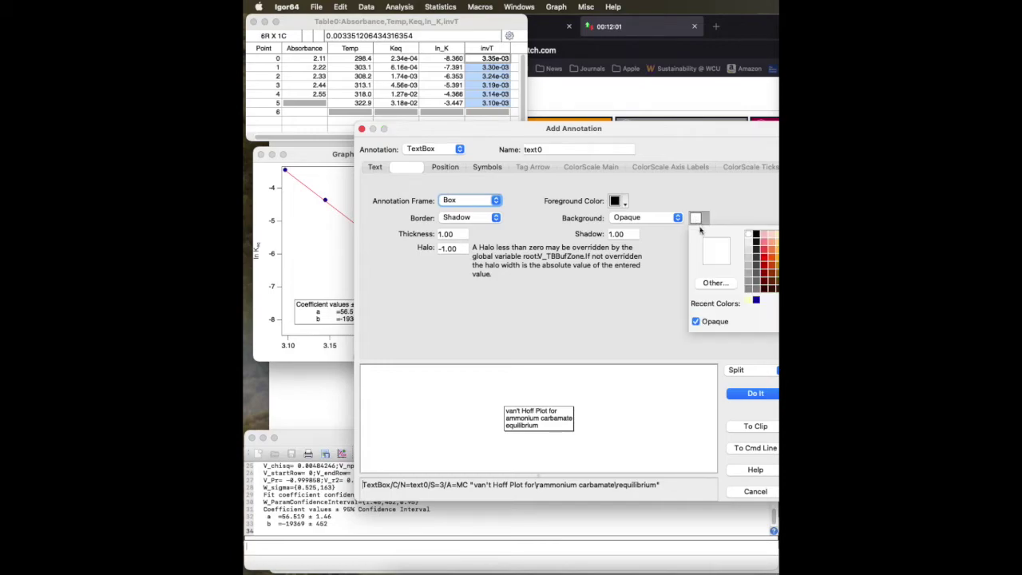
pyautogui.click(748, 300)
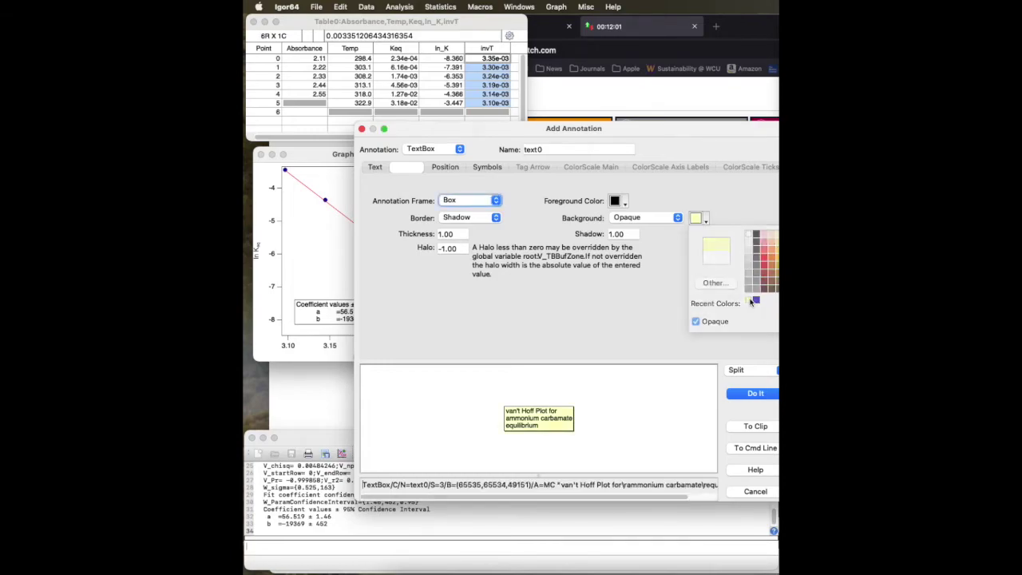
pyautogui.click(736, 394)
pyautogui.moveTo(427, 250); pyautogui.dragTo(478, 200)
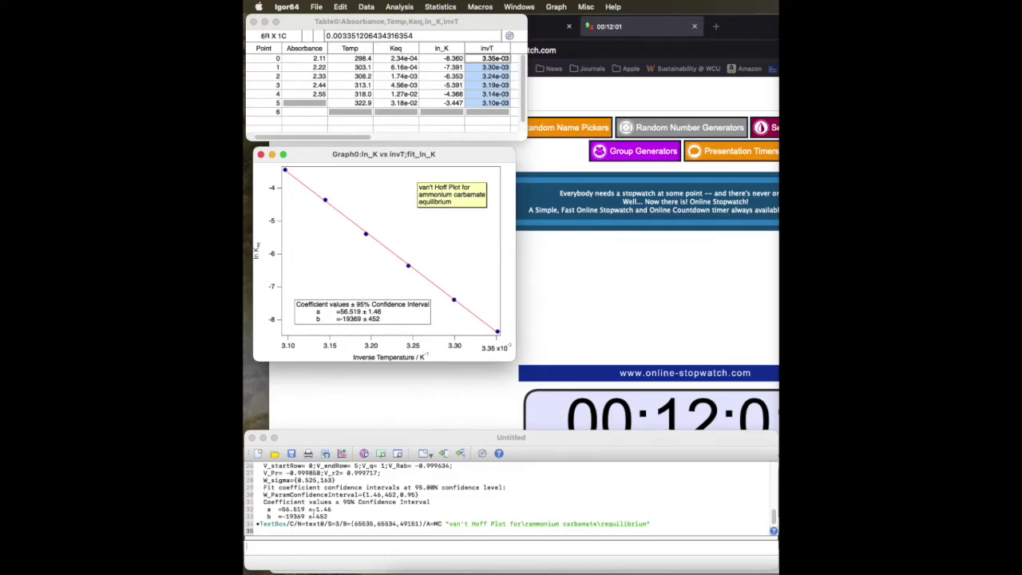
pyautogui.moveTo(265, 509); pyautogui.dragTo(331, 517)
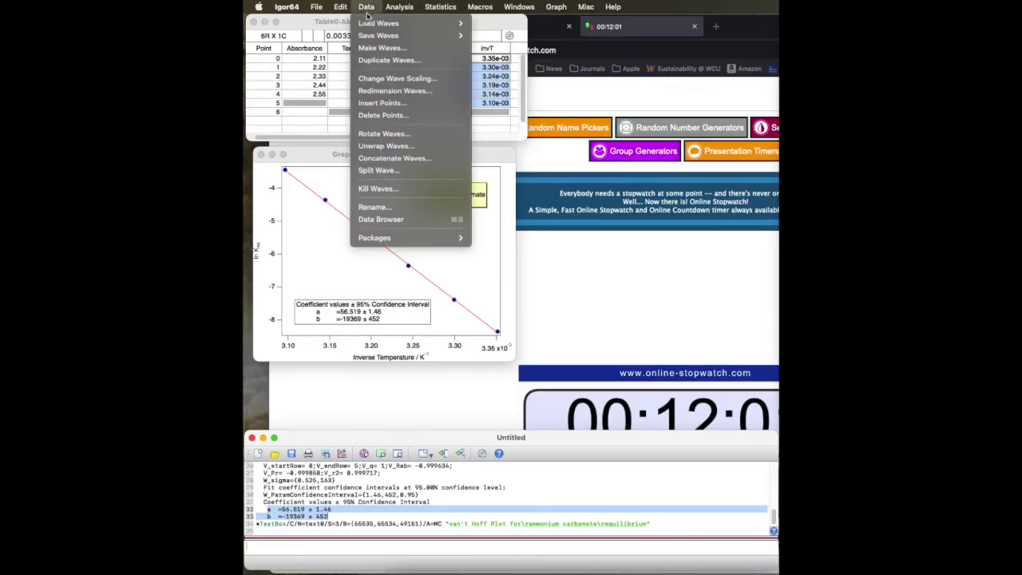
# - Load 170207_iodine.csv as general text into the waves Lam_I2 and A_I2
pyautogui.moveTo(377, 23)
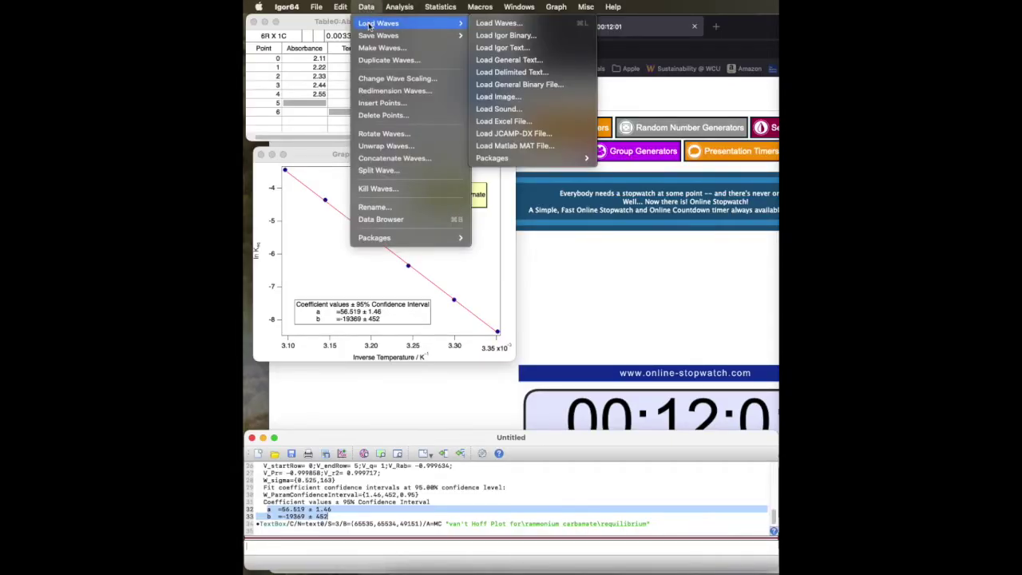
pyautogui.click(515, 64)
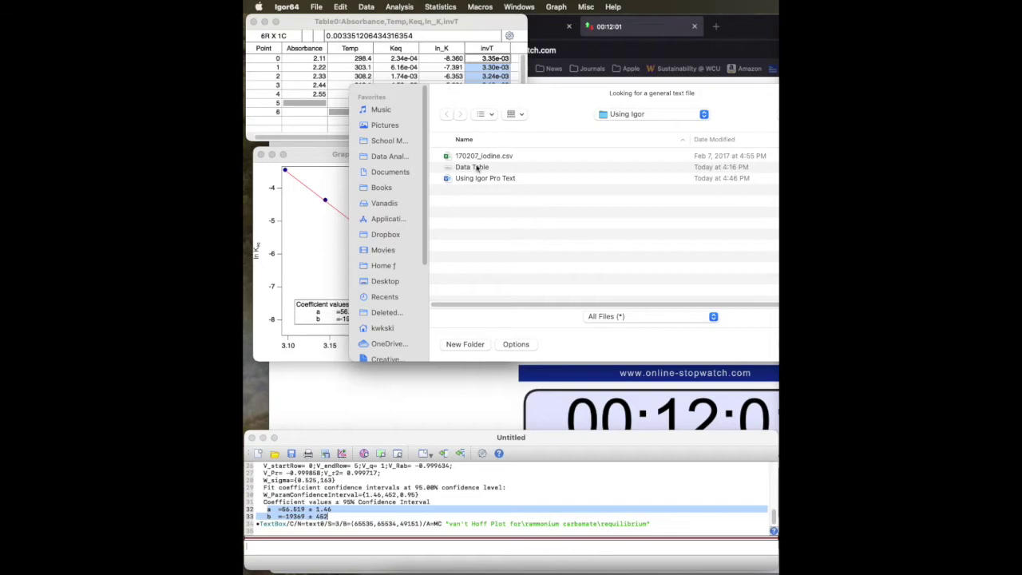
pyautogui.click(477, 156)
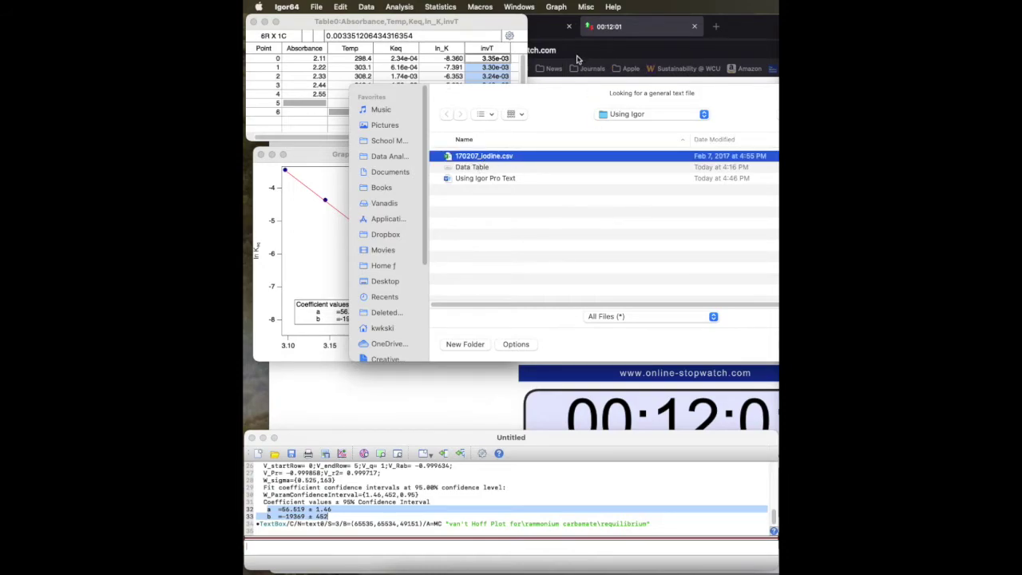
pyautogui.press('Return')
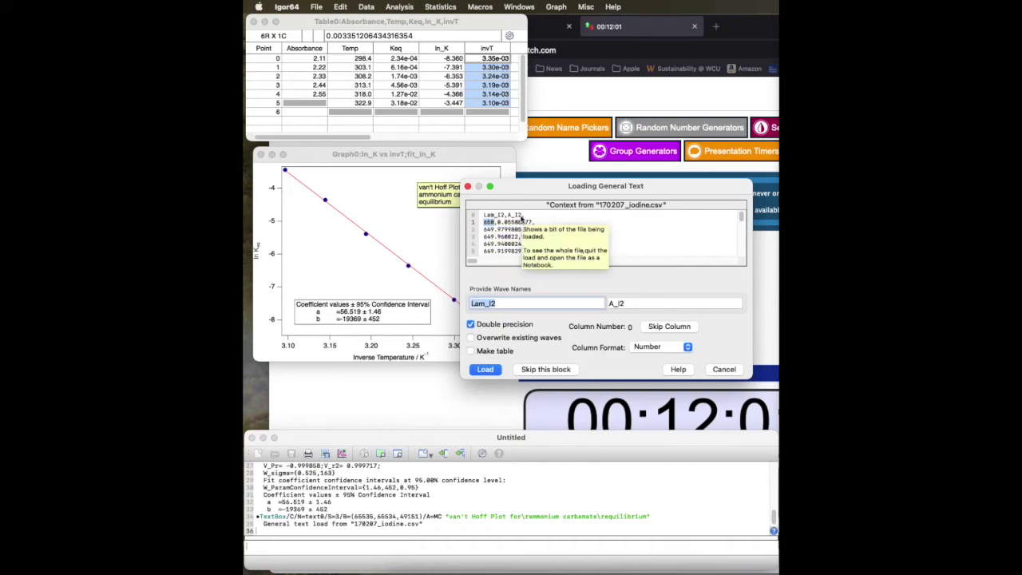
pyautogui.click(505, 303)
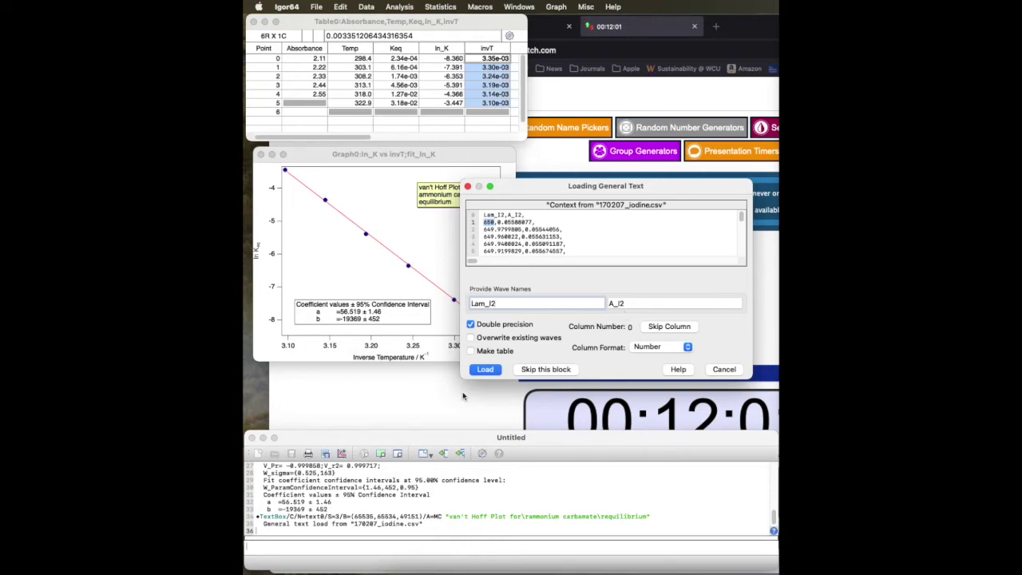
pyautogui.click(491, 374)
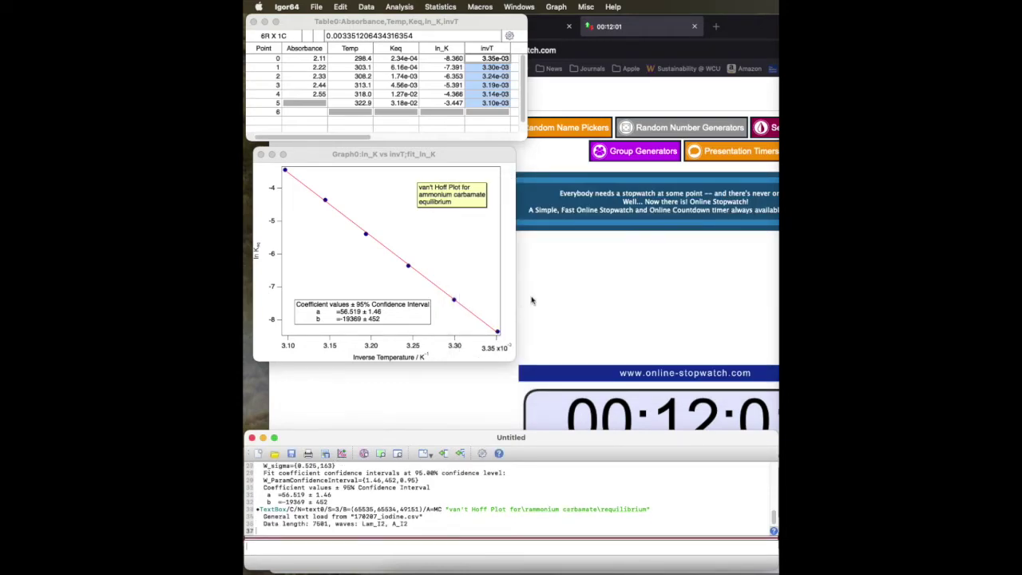
pyautogui.click(519, 7)
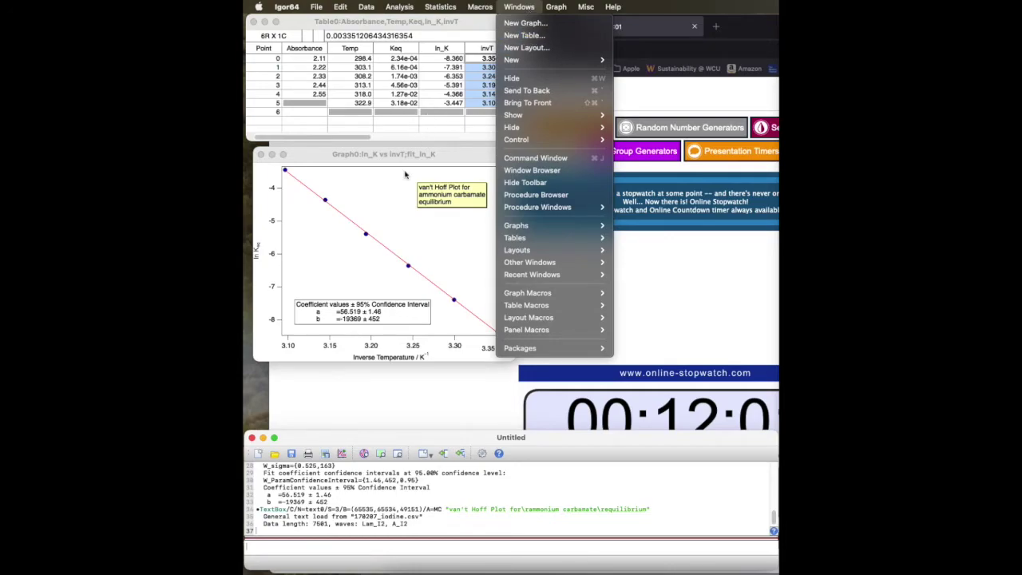
# - Create Graph1 plotting A_I2 versus Lam_I2, then move and enlarge it over the van't Hoff plot
pyautogui.click(514, 25)
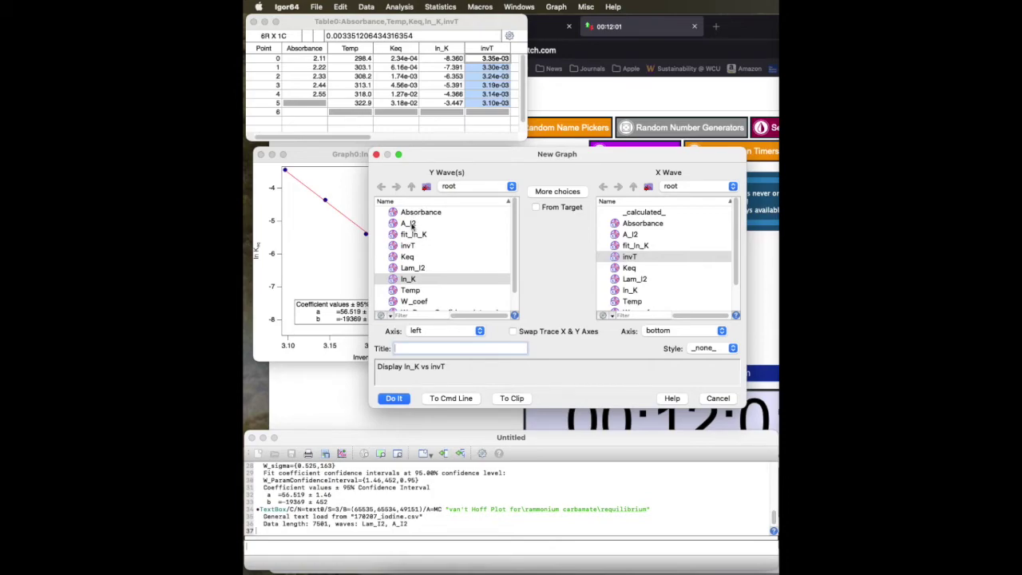
pyautogui.click(410, 224)
pyautogui.click(634, 279)
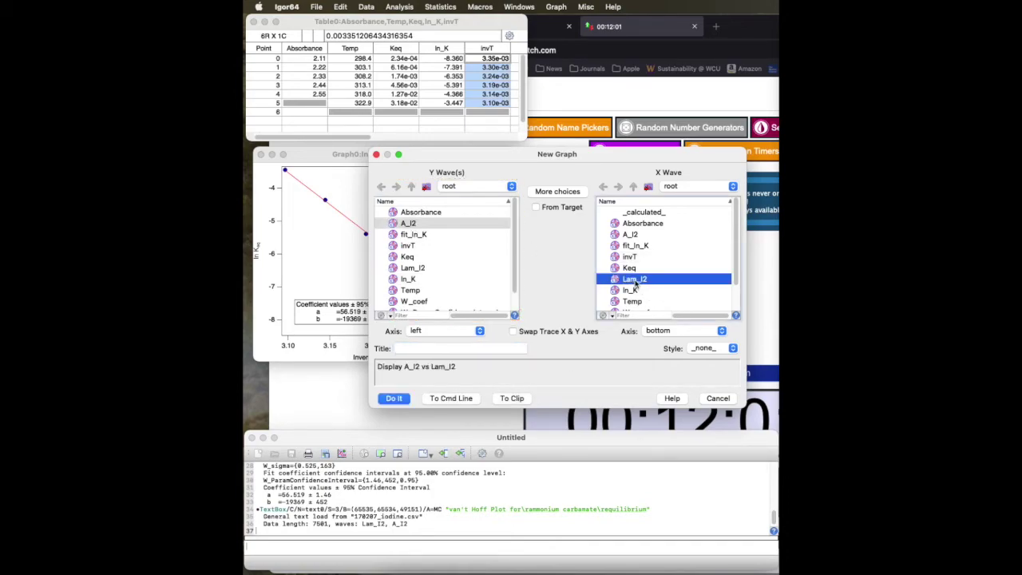
pyautogui.click(392, 399)
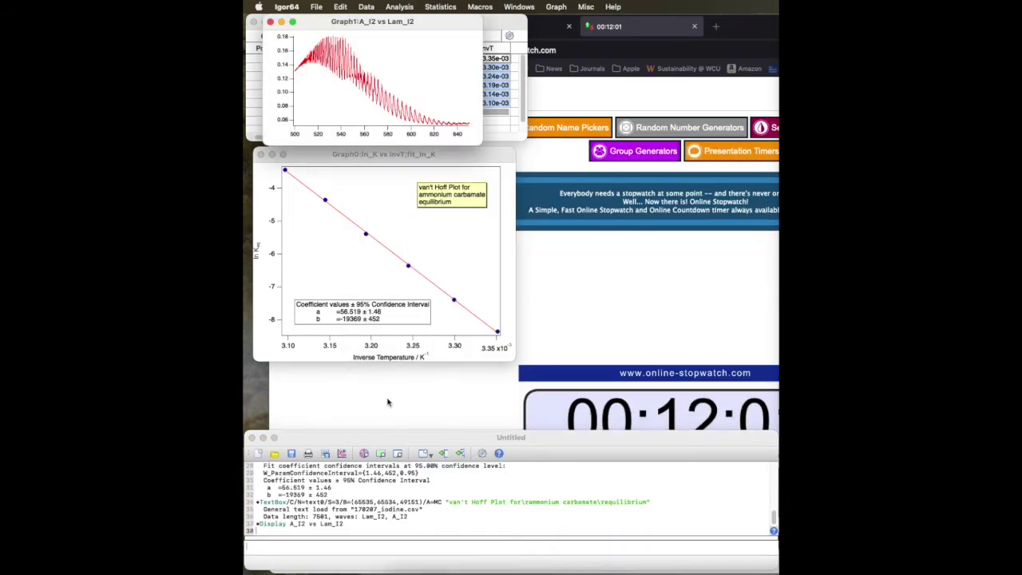
pyautogui.moveTo(423, 27); pyautogui.dragTo(409, 261)
pyautogui.moveTo(460, 381); pyautogui.dragTo(766, 412)
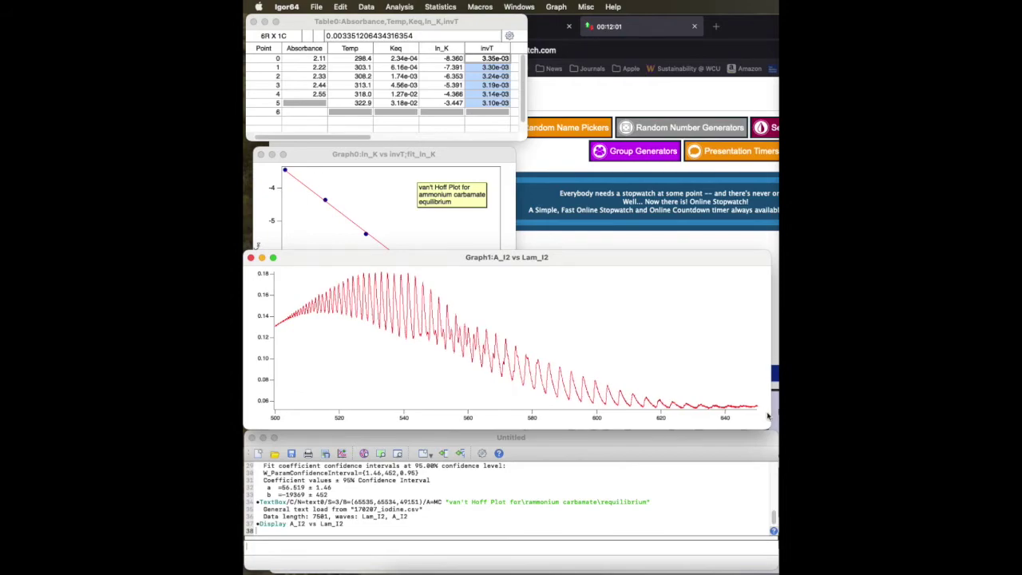
# - In Graph1's Modify Axis, enter 'Wavelength / nm' for the bottom axis and 'Absorbance' for the left axis
pyautogui.doubleClick(468, 416)
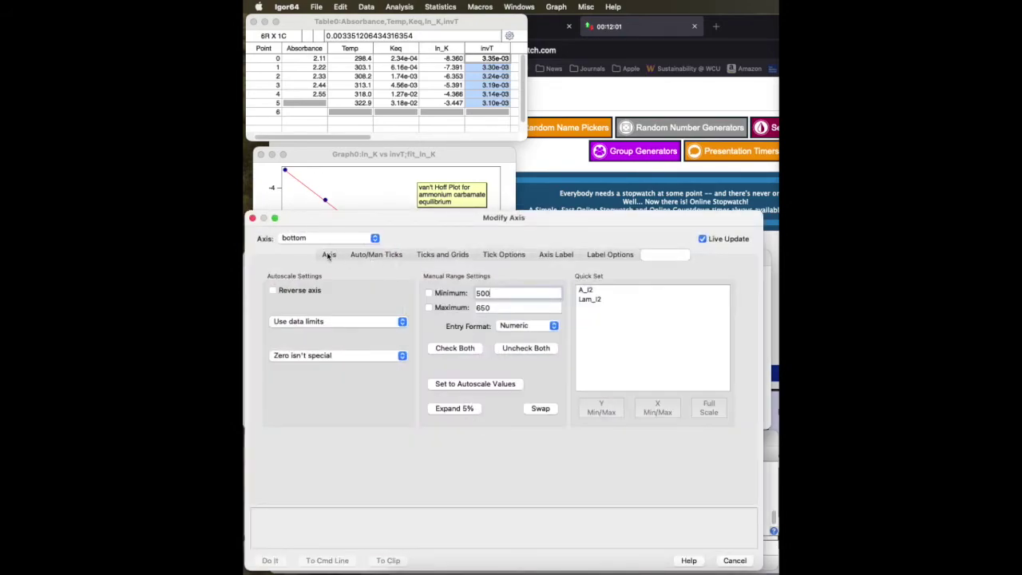
pyautogui.click(563, 254)
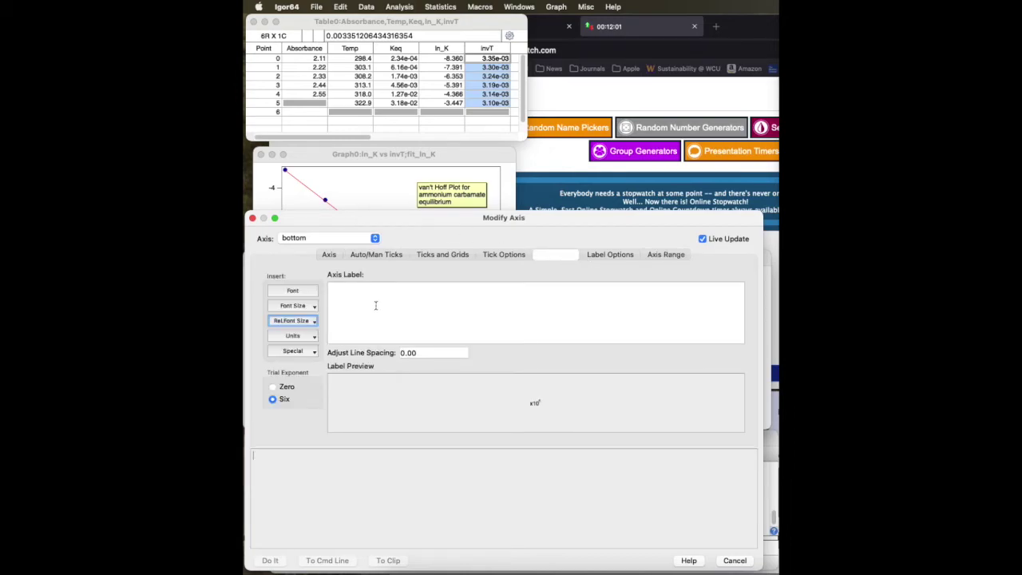
pyautogui.click(375, 305)
pyautogui.write('Wa')
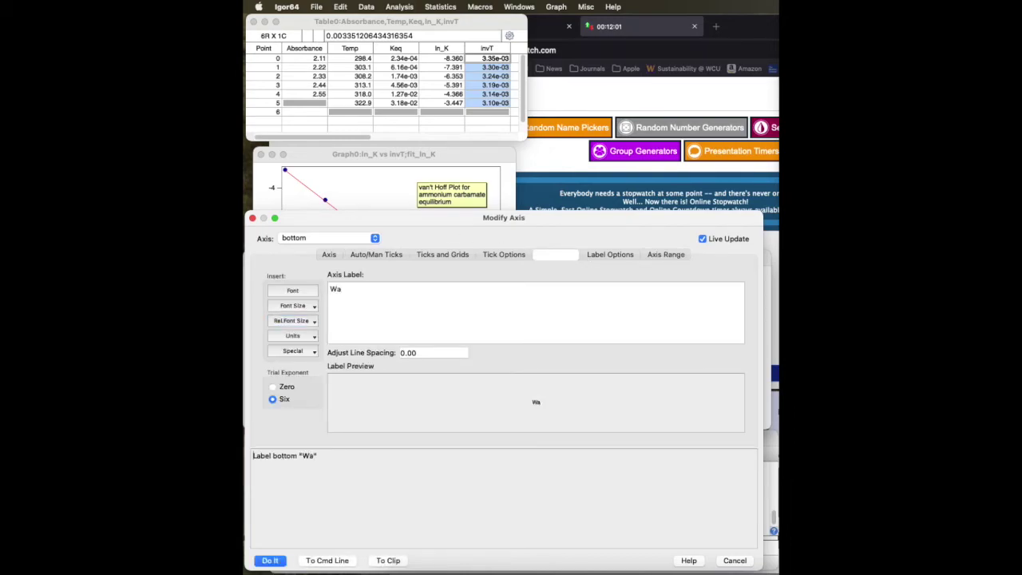
pyautogui.write('velength /')
pyautogui.press('BackSpace')
pyautogui.write('nm')
pyautogui.click(284, 239)
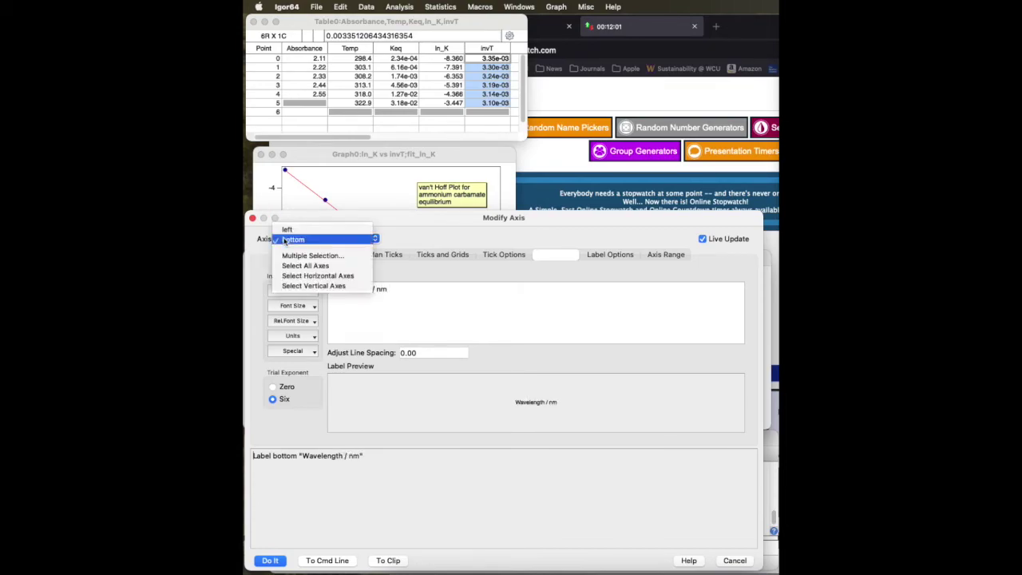
pyautogui.click(275, 220)
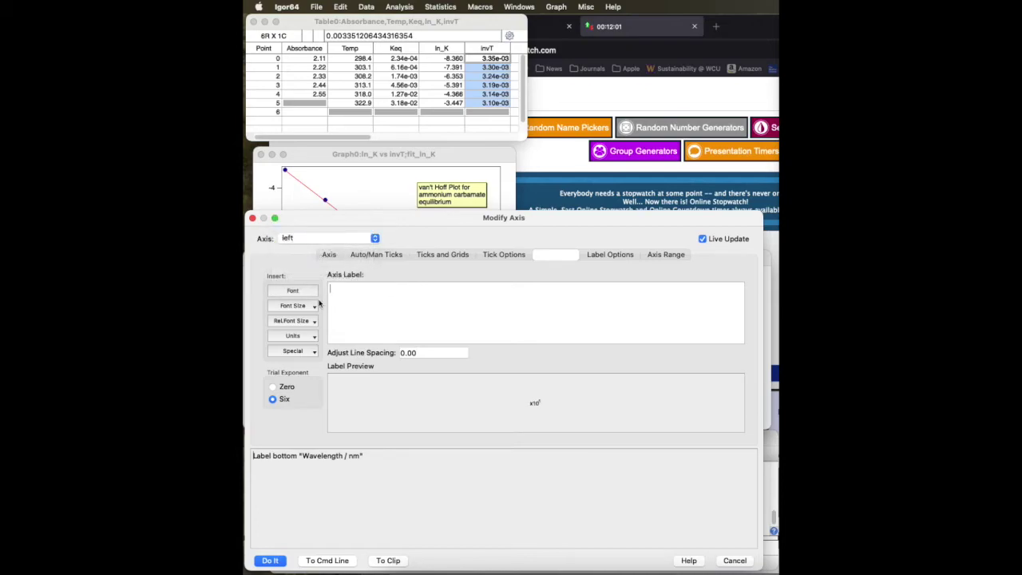
pyautogui.write('Absorbanc')
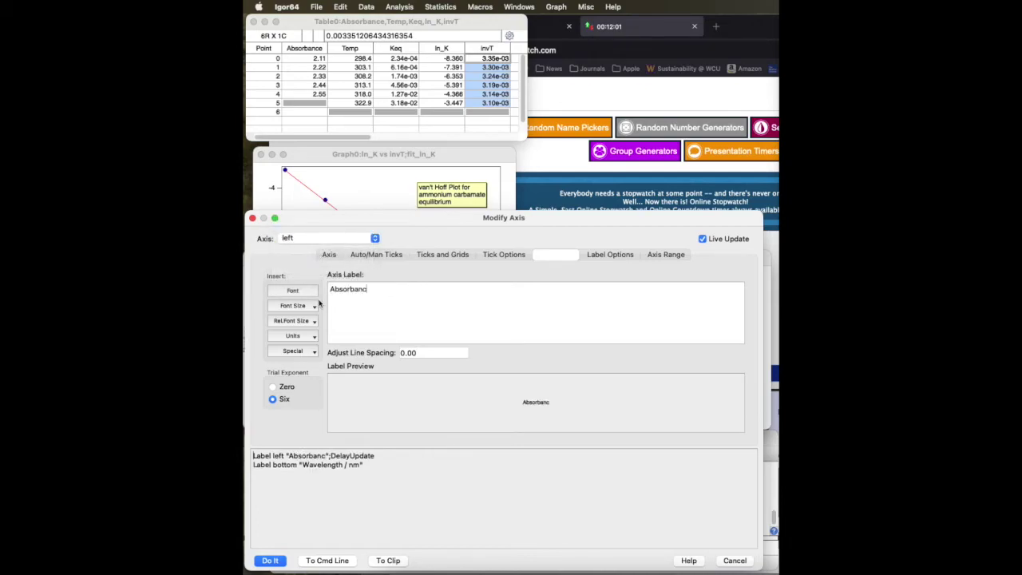
pyautogui.write('e')
pyautogui.click(271, 560)
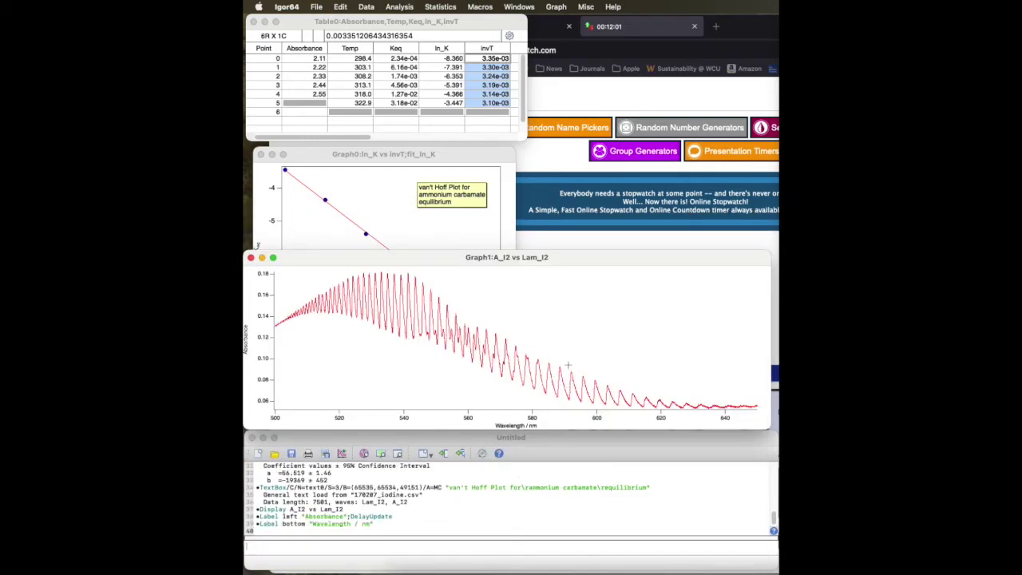
# - Expand Graph1 onto the peak region, about 590.5–595.5 nm
pyautogui.moveTo(565, 364); pyautogui.dragTo(584, 405)
pyautogui.click(580, 382)
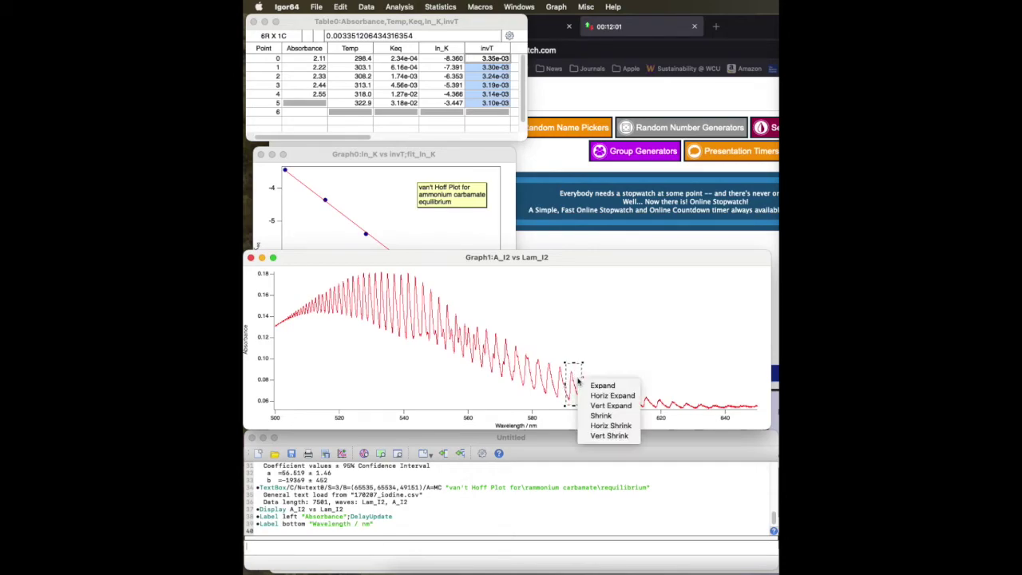
pyautogui.click(594, 386)
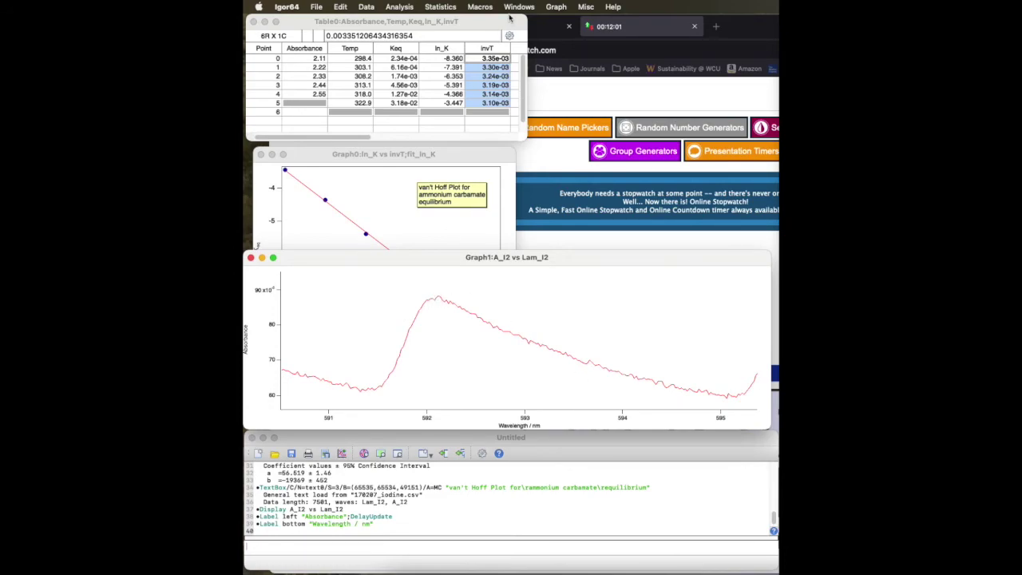
# - Show the cursor info readout and place cursors A and B on the peak at 591.96 and 592.26 nm
pyautogui.click(556, 7)
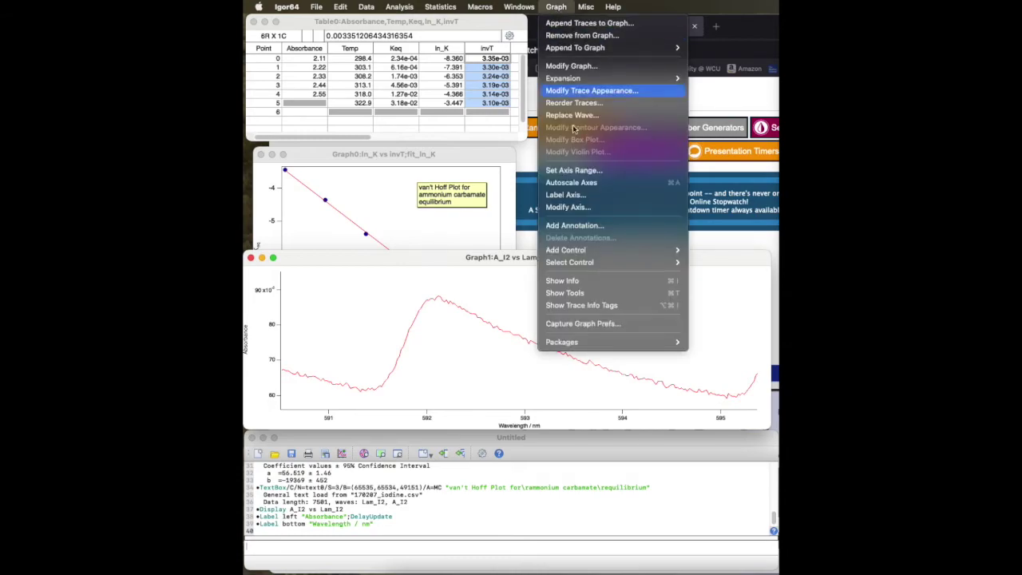
pyautogui.click(578, 281)
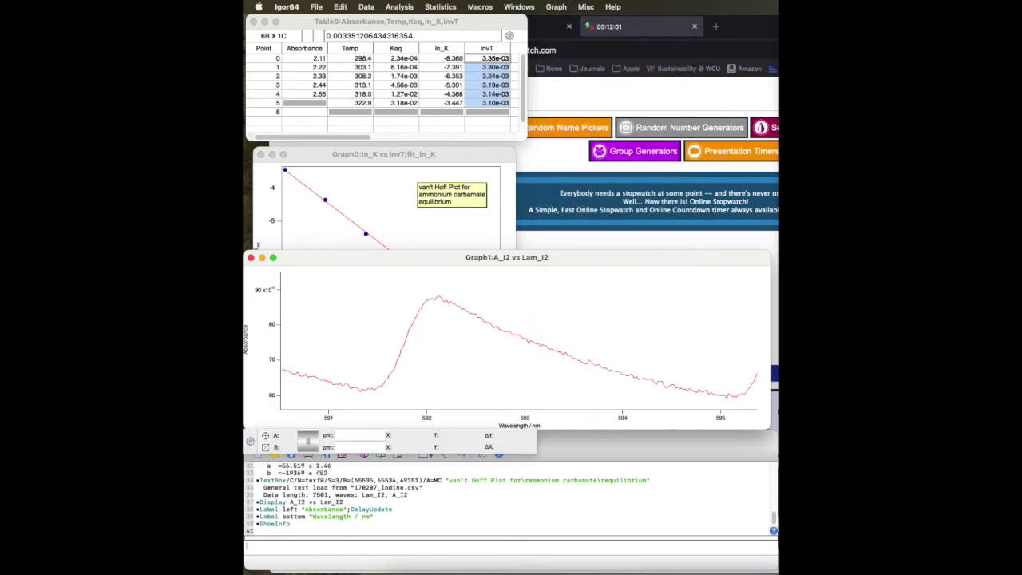
pyautogui.moveTo(441, 313); pyautogui.dragTo(437, 301)
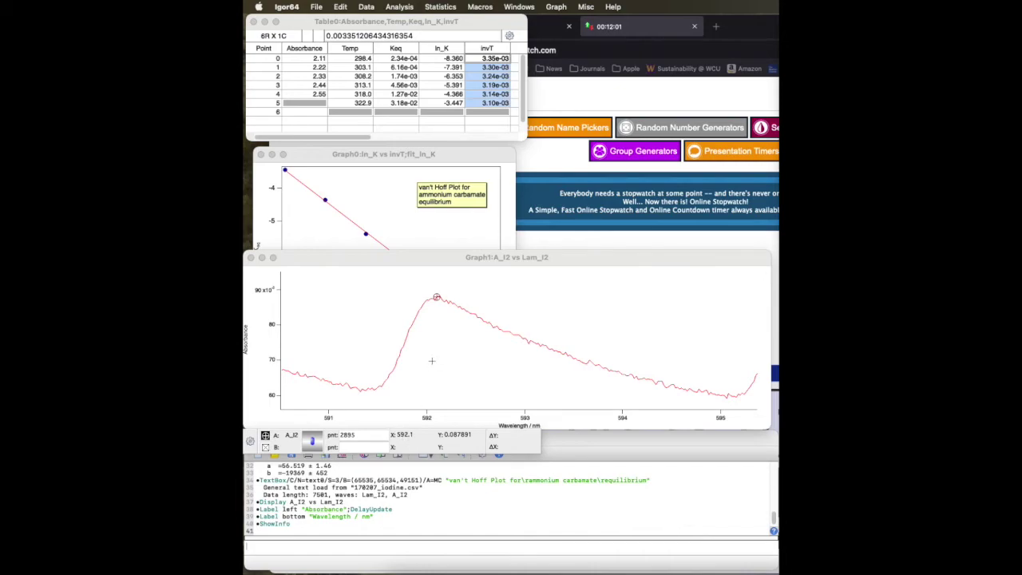
pyautogui.moveTo(437, 298); pyautogui.dragTo(423, 304)
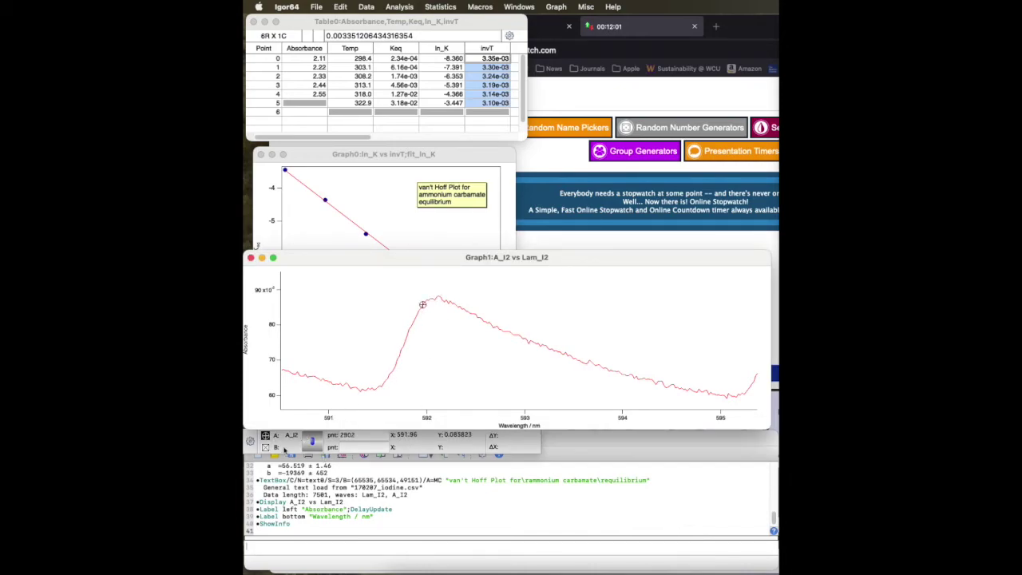
pyautogui.moveTo(266, 449)
pyautogui.mouseDown()
pyautogui.moveTo(413, 372)
pyautogui.moveTo(468, 302)
pyautogui.moveTo(452, 304)
pyautogui.mouseUp()
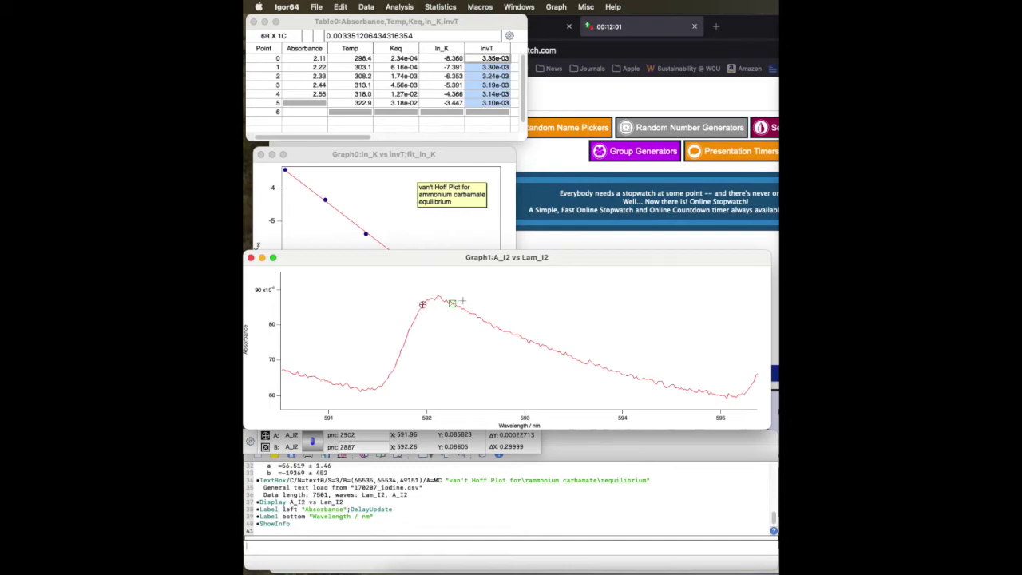
# - Set up a gauss curve fit with A_I2 as Y data and Lam_I2 as X data
pyautogui.click(388, 9)
pyautogui.click(395, 24)
pyautogui.click(476, 175)
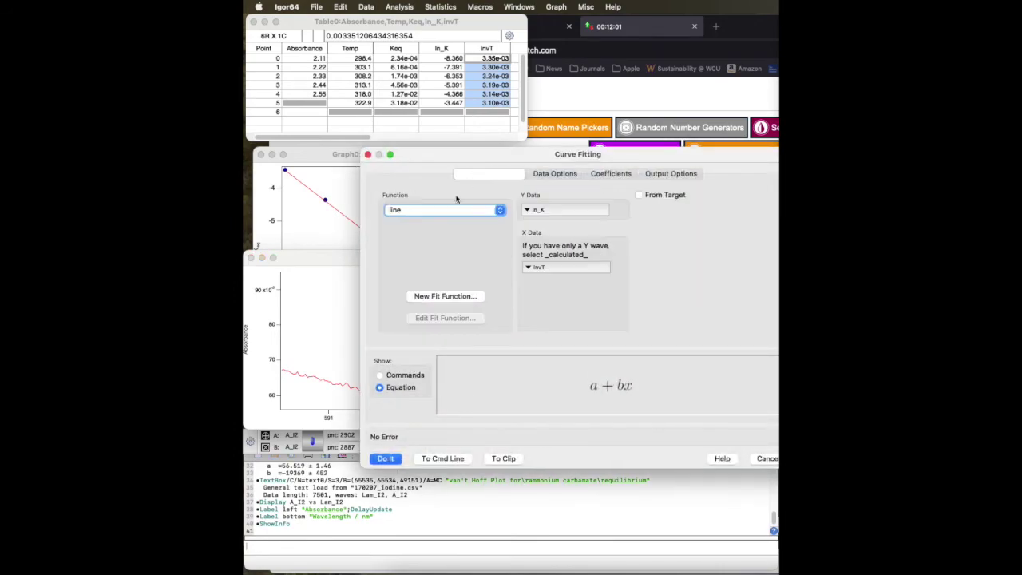
pyautogui.click(443, 212)
pyautogui.click(427, 242)
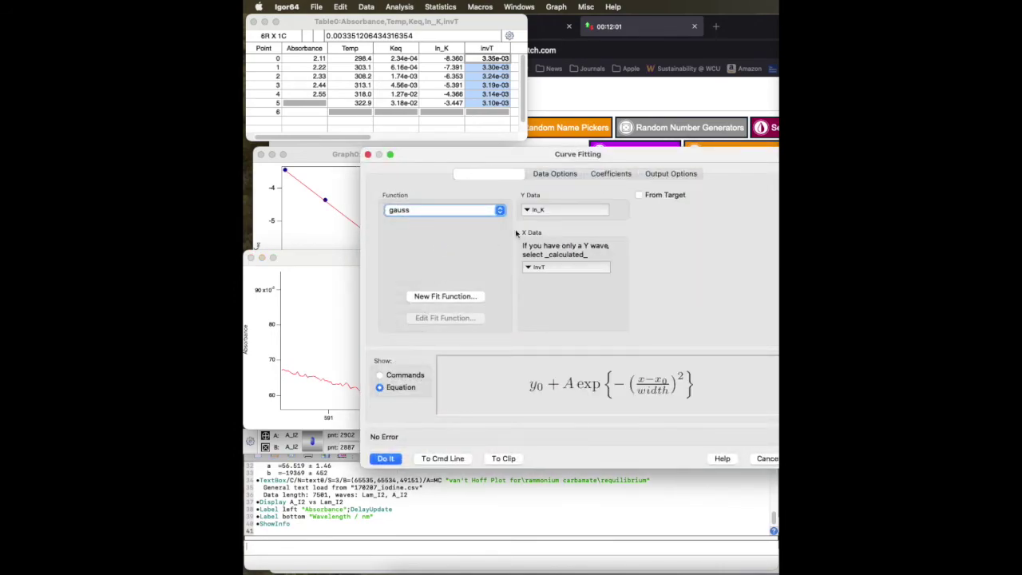
pyautogui.click(564, 209)
pyautogui.scroll(3, 569, 279)
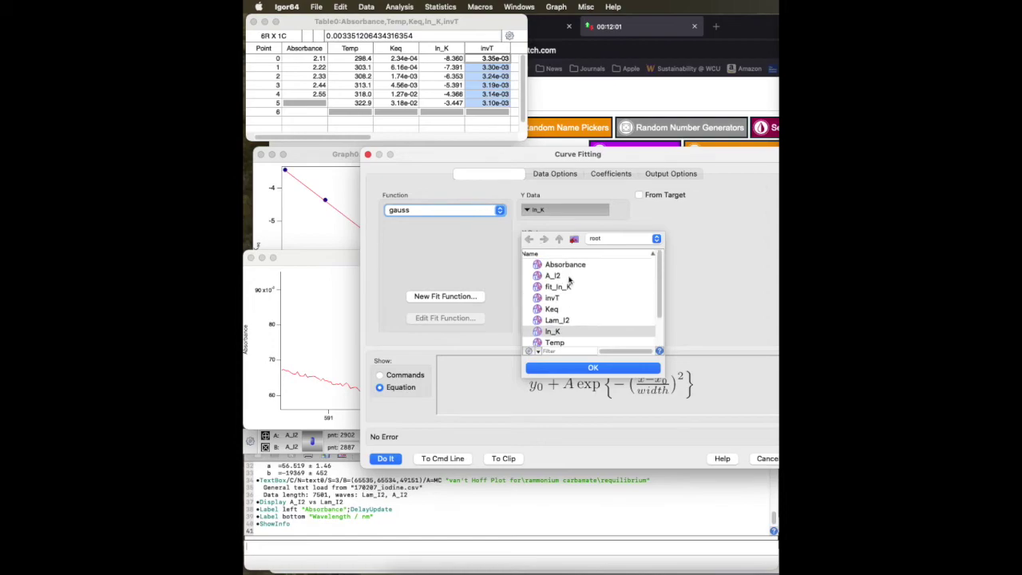
pyautogui.doubleClick(569, 271)
pyautogui.click(570, 268)
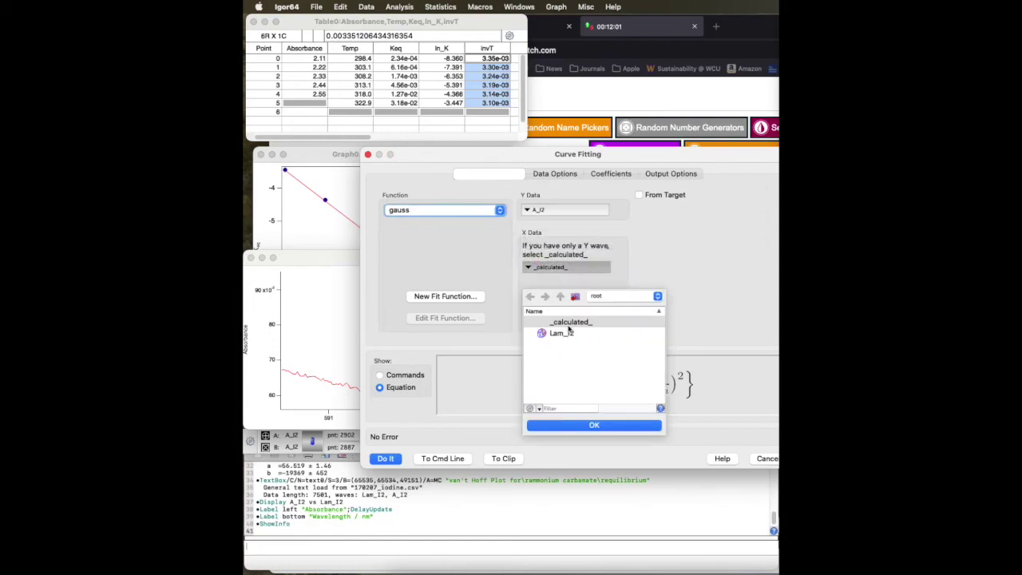
pyautogui.doubleClick(563, 332)
# - Limit the fit to the cursor range, disable error analysis and the textbox, then run it
pyautogui.click(572, 170)
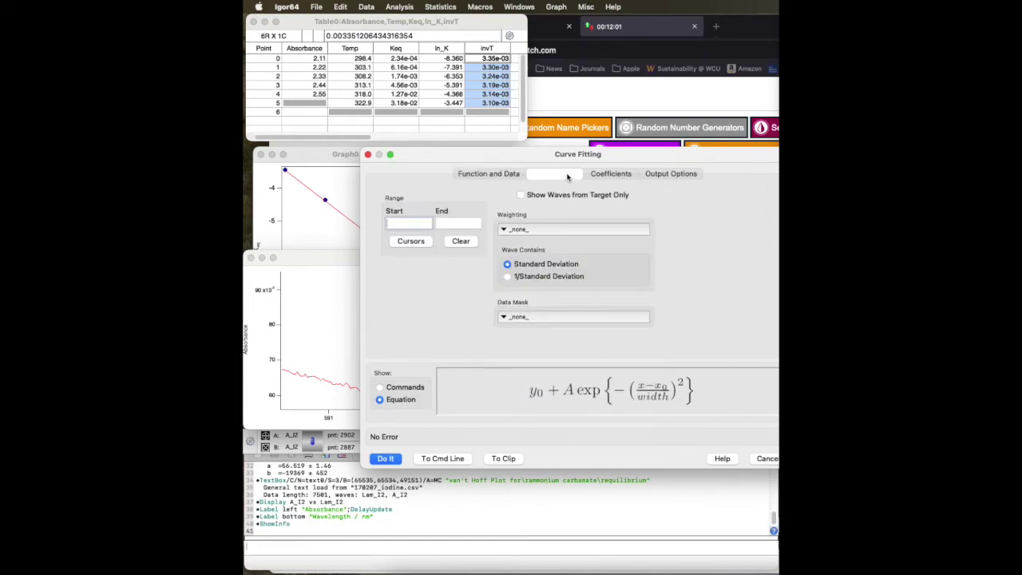
pyautogui.click(412, 243)
pyautogui.click(621, 175)
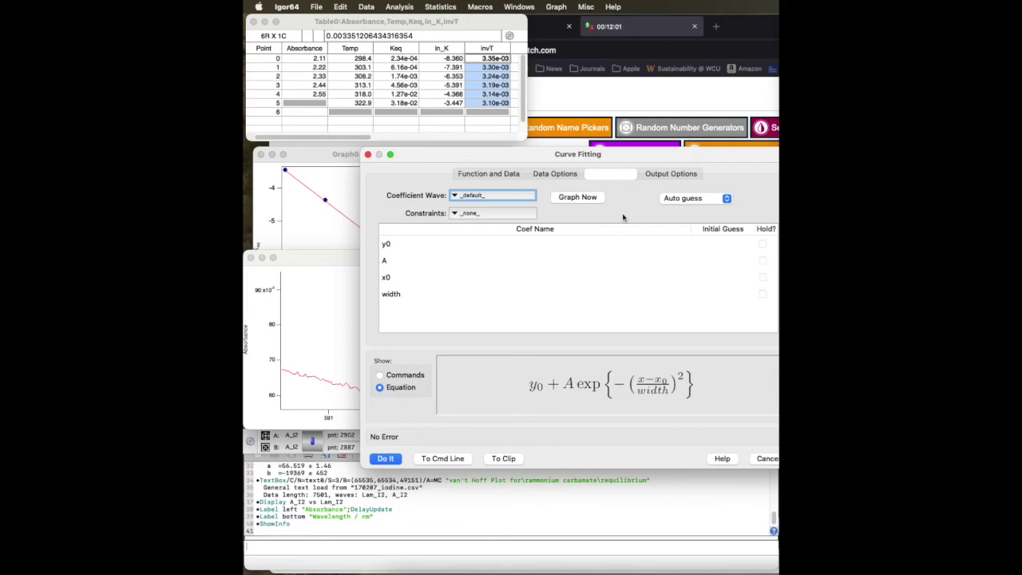
pyautogui.click(658, 175)
pyautogui.click(553, 241)
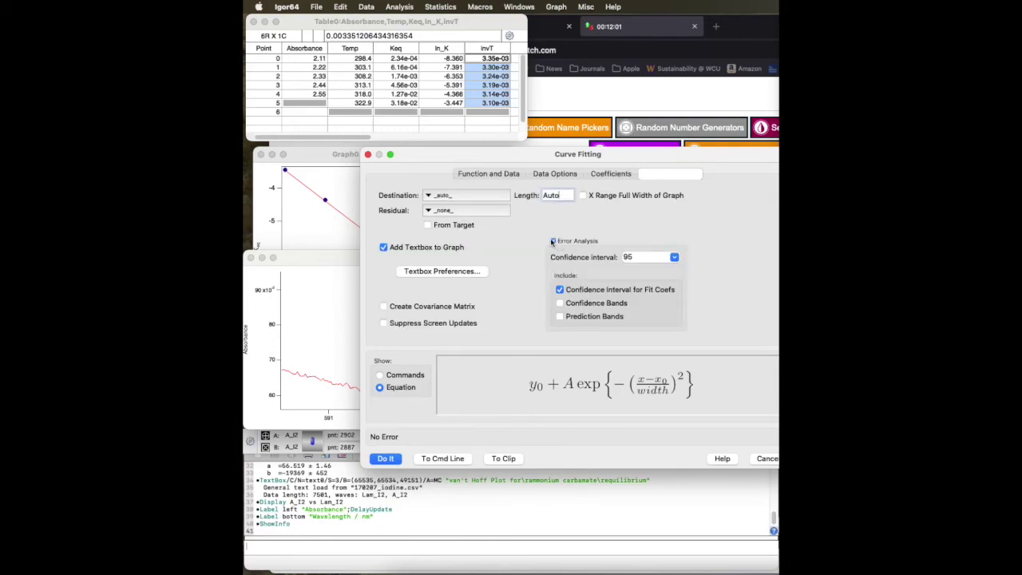
pyautogui.click(383, 248)
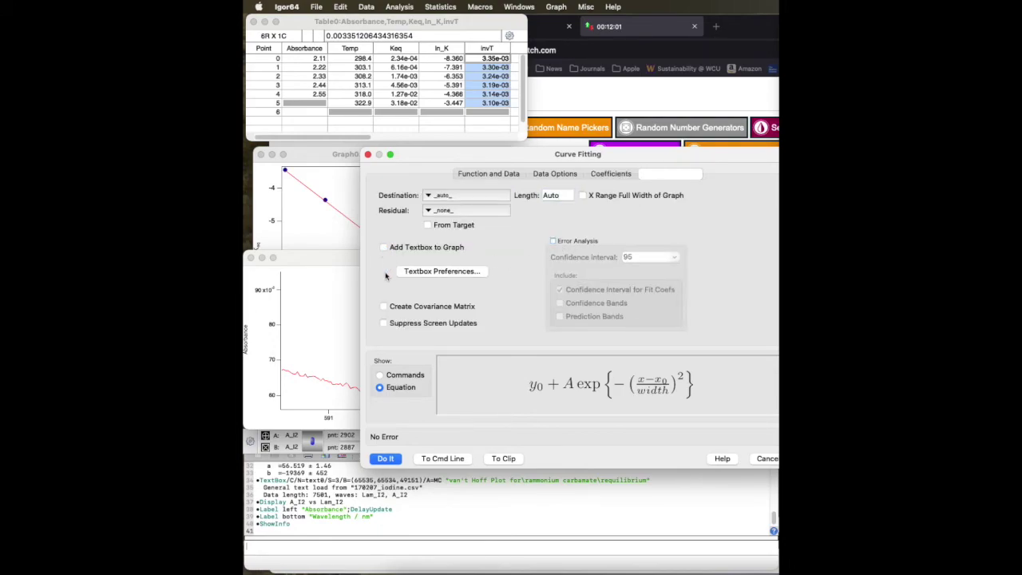
pyautogui.click(386, 459)
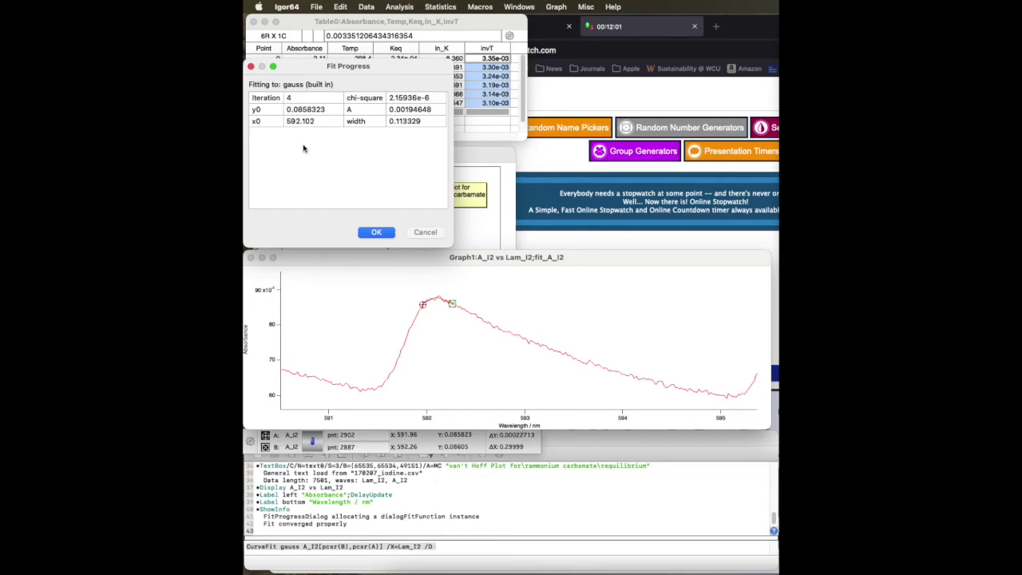
# - Accept the Gaussian fit results, step the cursors along the spectrum, then remove cursors A and B
pyautogui.click(379, 233)
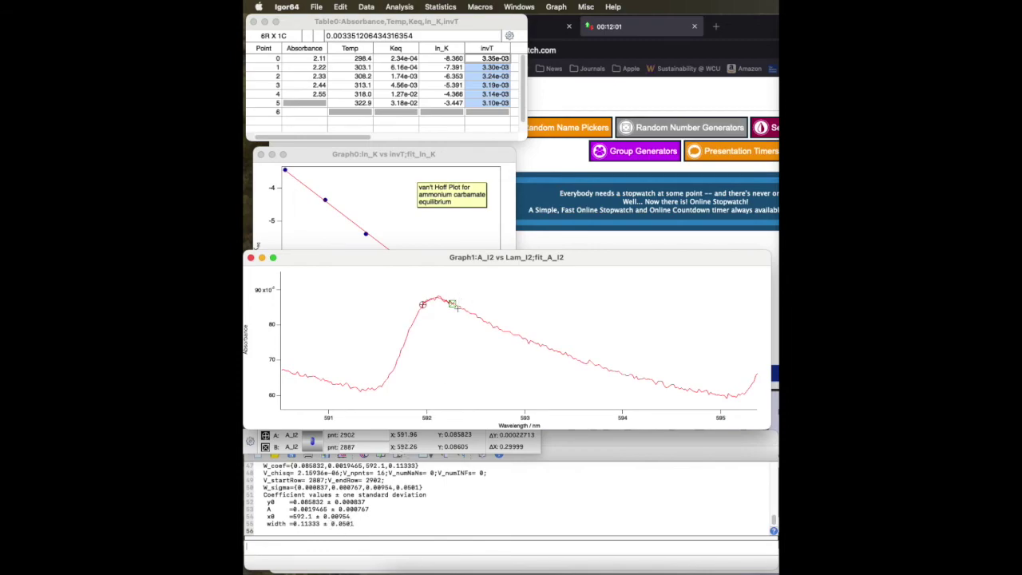
pyautogui.press('Left')
pyautogui.press('Left')
pyautogui.press('Left')
pyautogui.press('Left')
pyautogui.press('Left')
pyautogui.press('Left')
pyautogui.press('Left')
pyautogui.press('Left')
pyautogui.press('Left')
pyautogui.press('Right')
pyautogui.press('Right')
pyautogui.press('Right')
pyautogui.press('Right')
pyautogui.press('Right')
pyautogui.press('Right')
pyautogui.press('Left')
pyautogui.press('Left')
pyautogui.press('Left')
pyautogui.press('Left')
pyautogui.press('Left')
pyautogui.press('Left')
pyautogui.press('Left')
pyautogui.press('Right')
pyautogui.press('Right')
pyautogui.moveTo(436, 299); pyautogui.dragTo(443, 447)
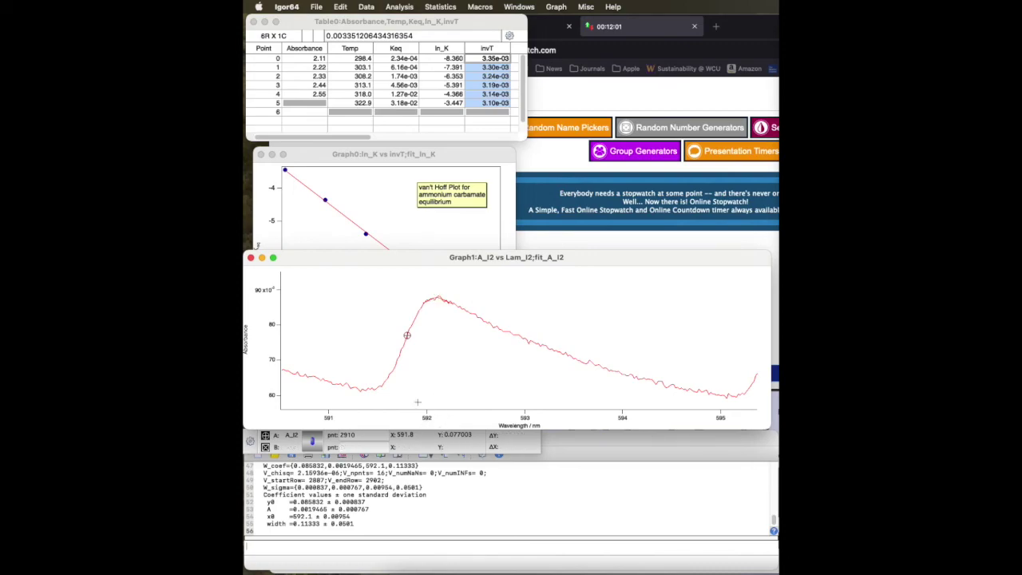
pyautogui.moveTo(408, 336)
pyautogui.mouseDown()
pyautogui.moveTo(402, 457)
pyautogui.moveTo(402, 445)
pyautogui.mouseUp()
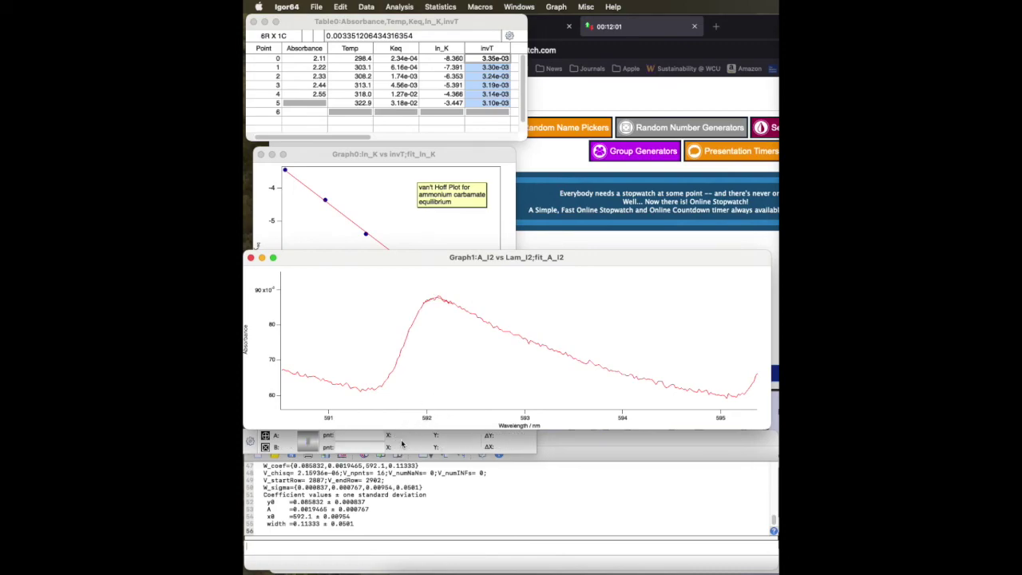
# - Remove the fit_A_I2 curve from Graph1 and autoscale the axes to the full 500–650 nm spectrum
pyautogui.click(556, 7)
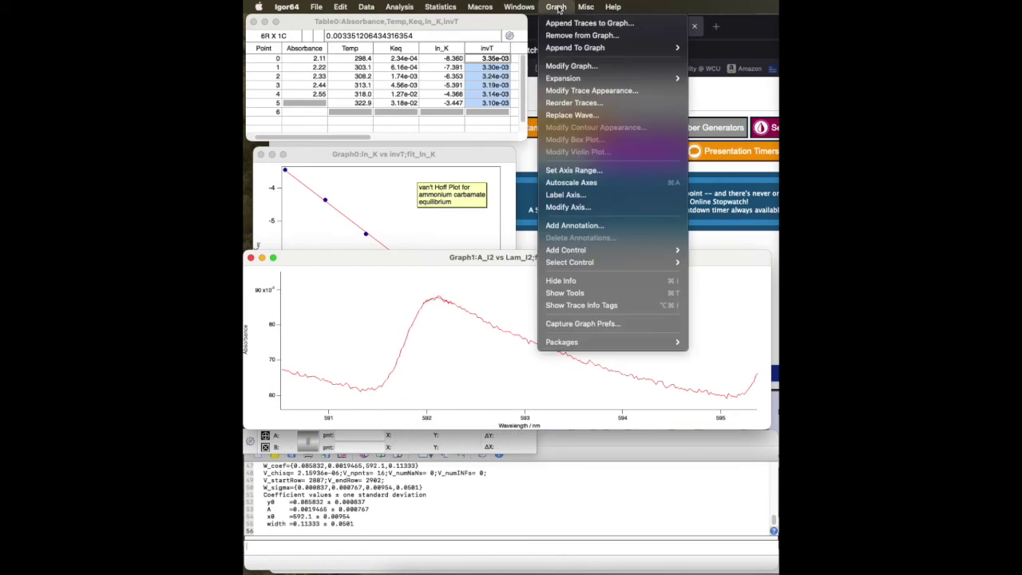
pyautogui.click(580, 35)
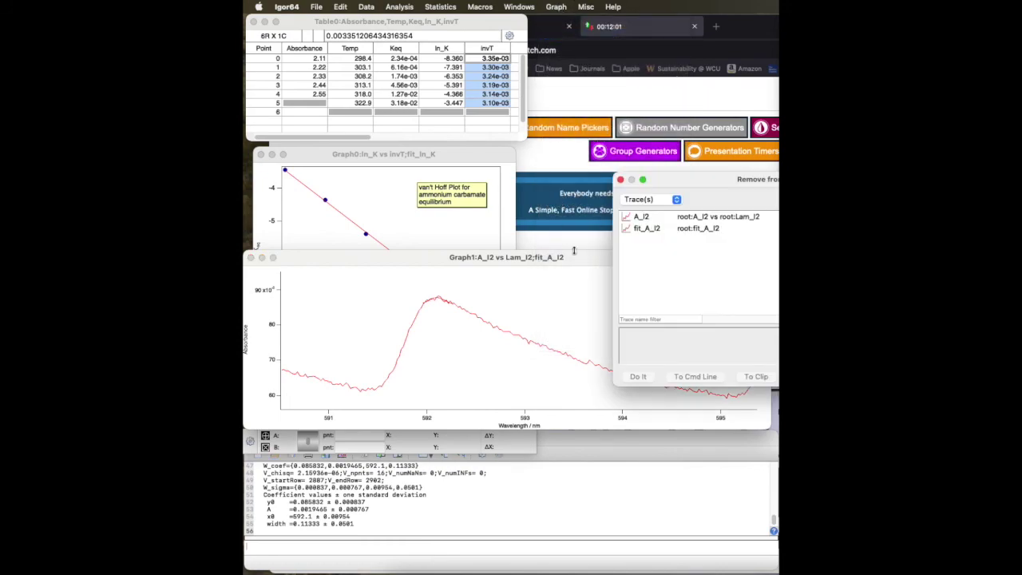
pyautogui.click(647, 229)
pyautogui.click(638, 375)
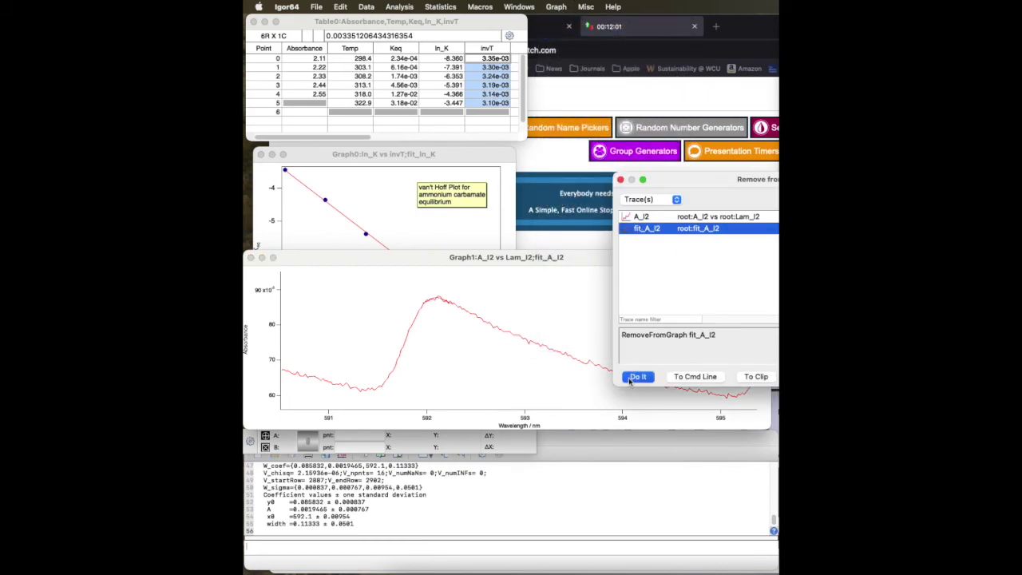
pyautogui.click(556, 7)
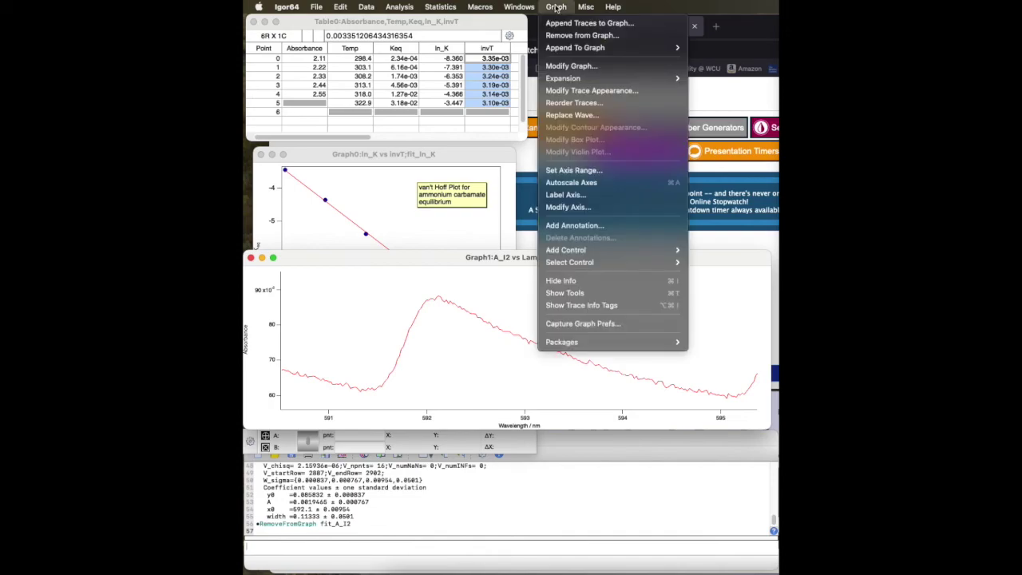
pyautogui.click(572, 186)
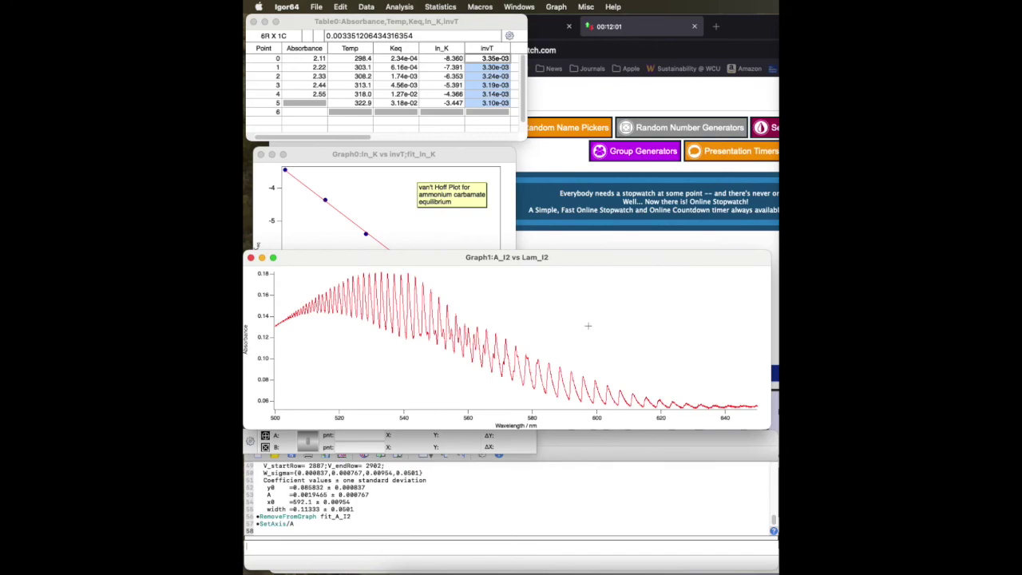
# - Start a tag annotation on the graph with the text '592.102 nm'
pyautogui.click(565, 8)
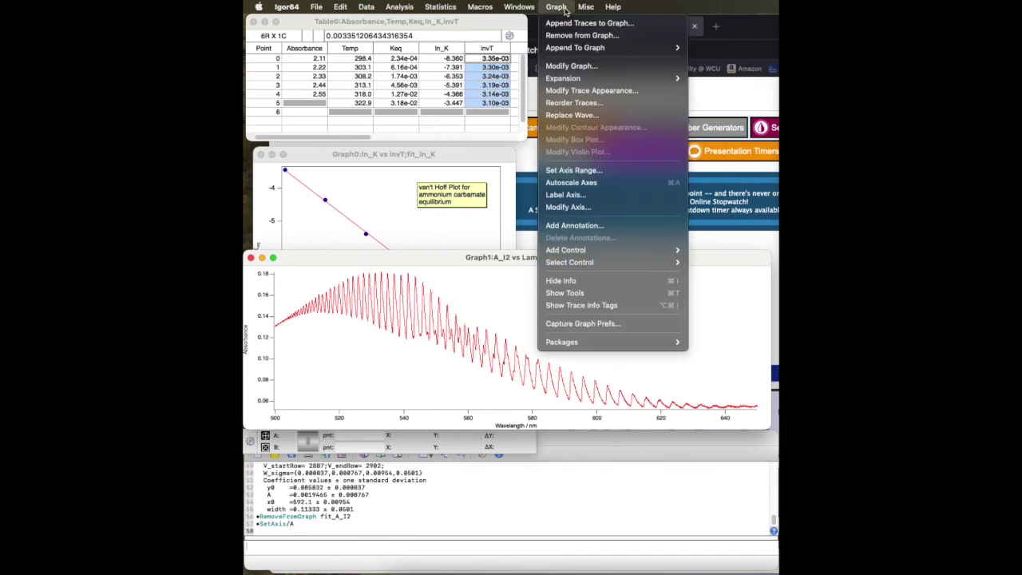
pyautogui.click(589, 226)
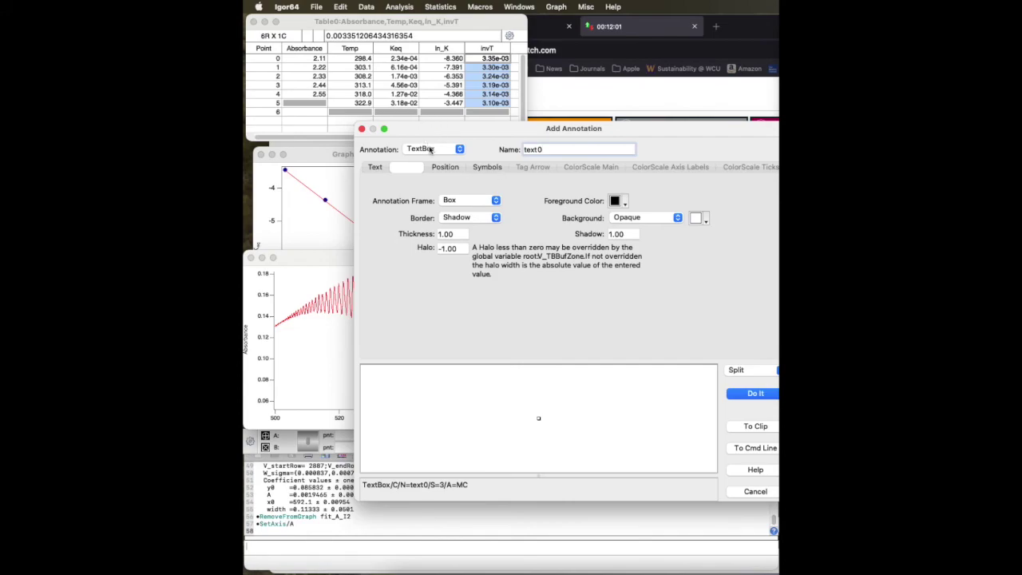
pyautogui.click(430, 150)
pyautogui.click(426, 183)
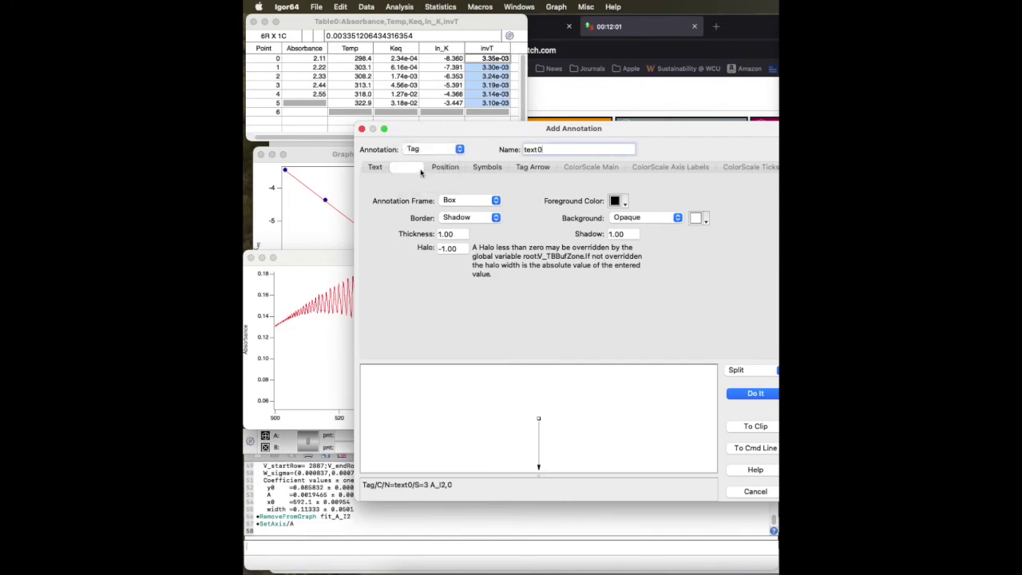
pyautogui.click(373, 169)
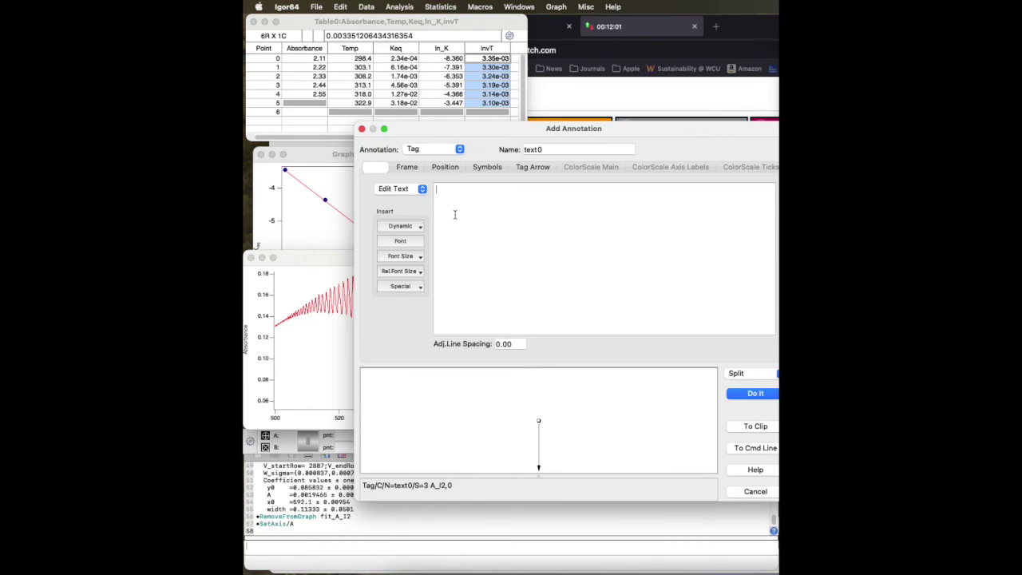
pyautogui.write('592.102 nm')
# - Give the tag no frame, attach it at point 2895 with an arrow, and add it
pyautogui.click(406, 166)
pyautogui.click(467, 200)
pyautogui.click(467, 186)
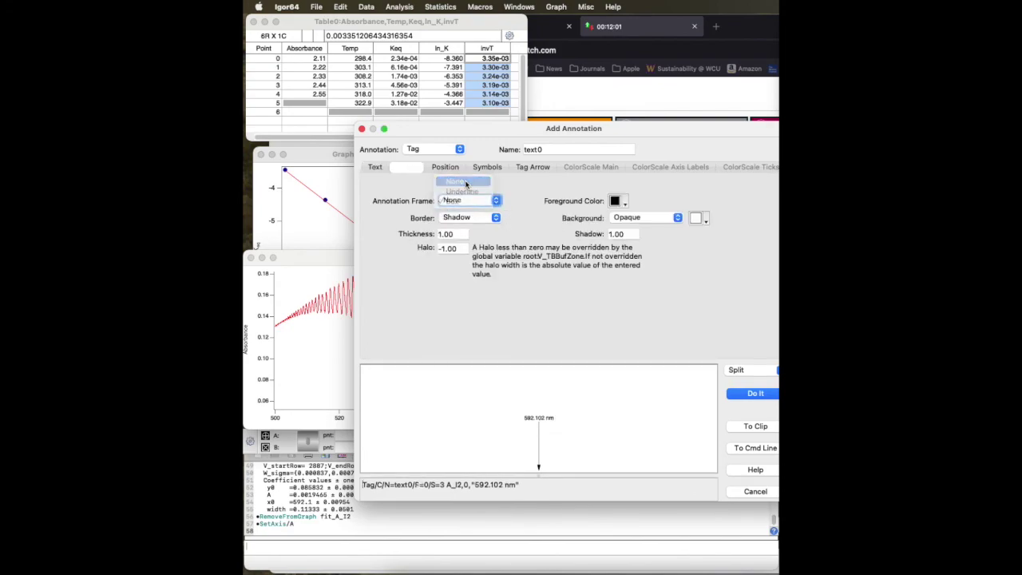
pyautogui.click(444, 166)
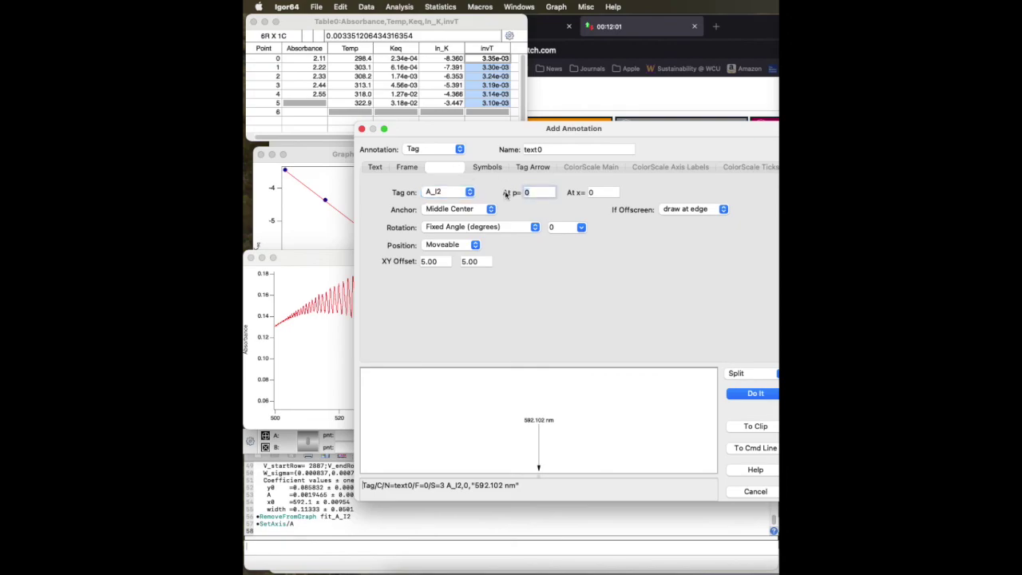
pyautogui.write('2895')
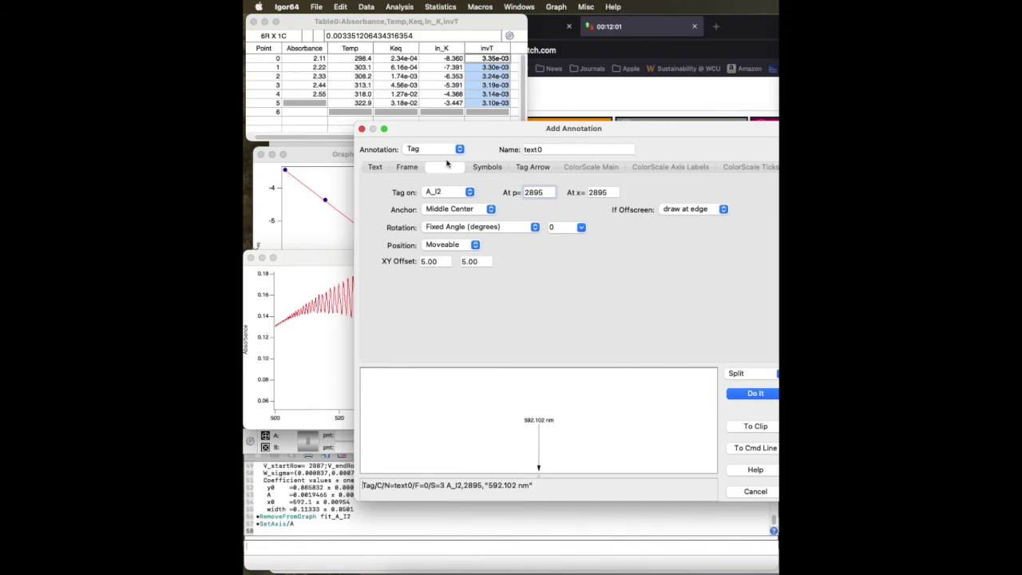
pyautogui.click(519, 167)
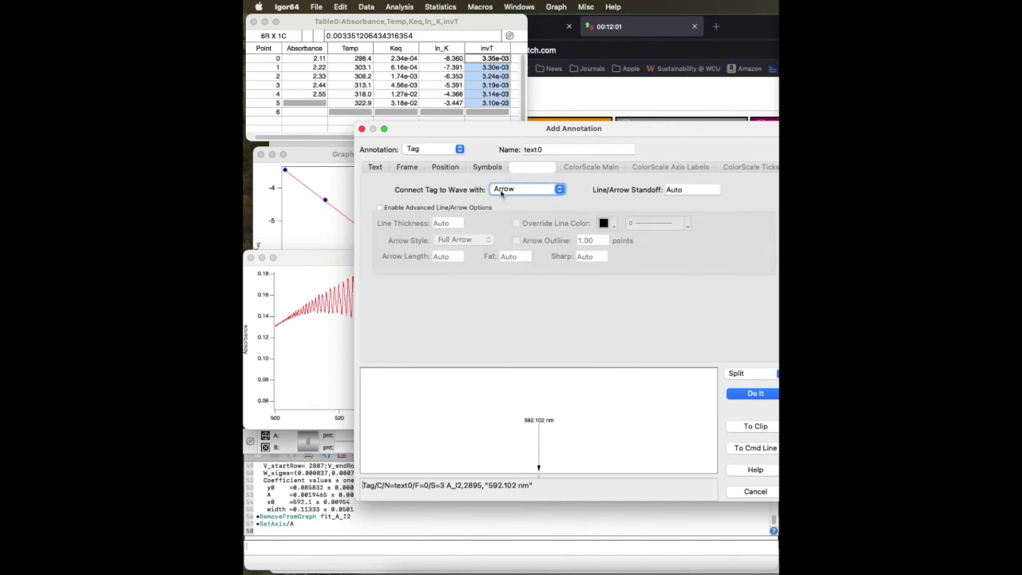
pyautogui.click(757, 394)
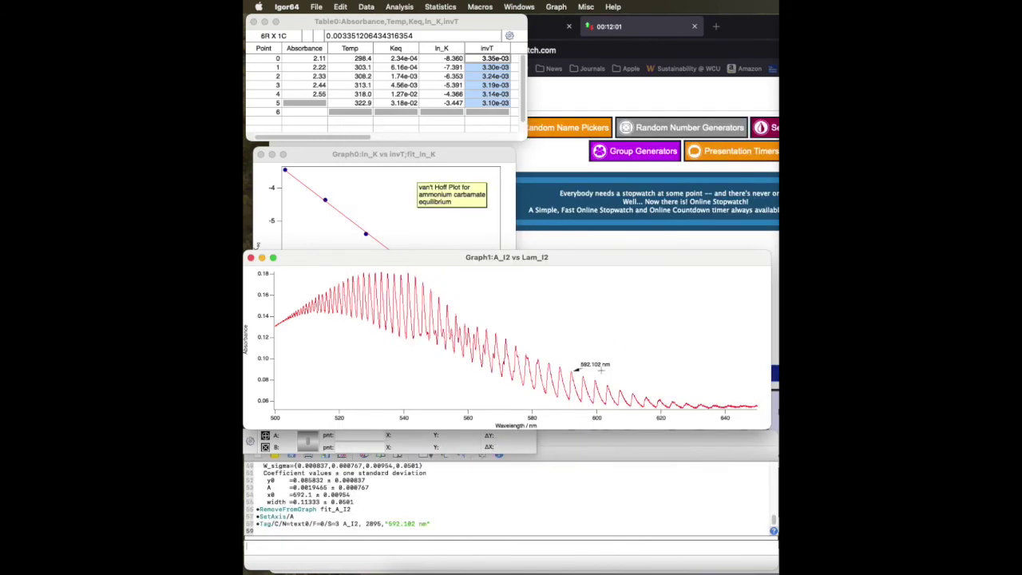
# - Drag the '592.102 nm' tag label about 20 pixels higher to lengthen its arrow to the peak
pyautogui.moveTo(600, 368); pyautogui.dragTo(600, 352)
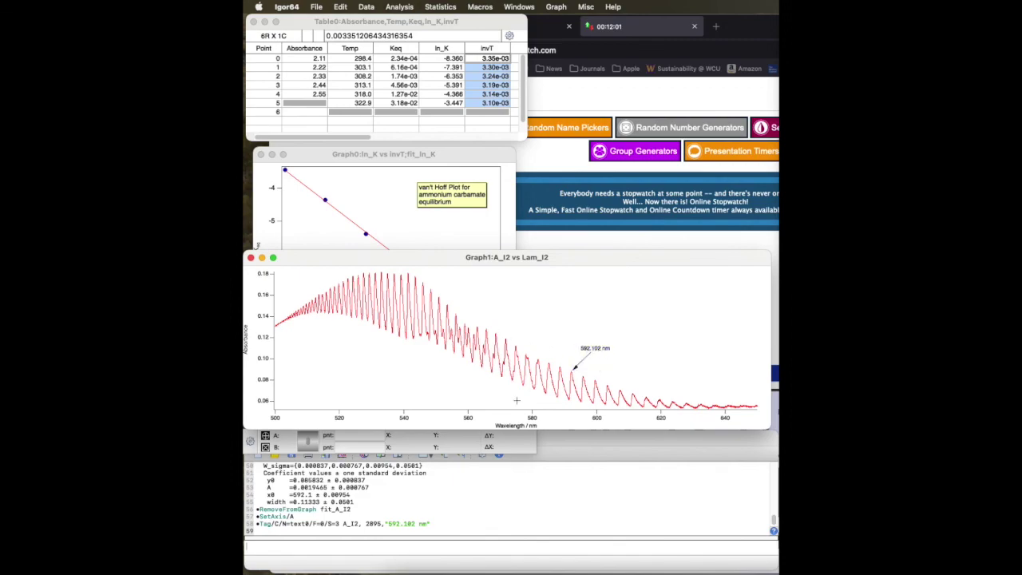